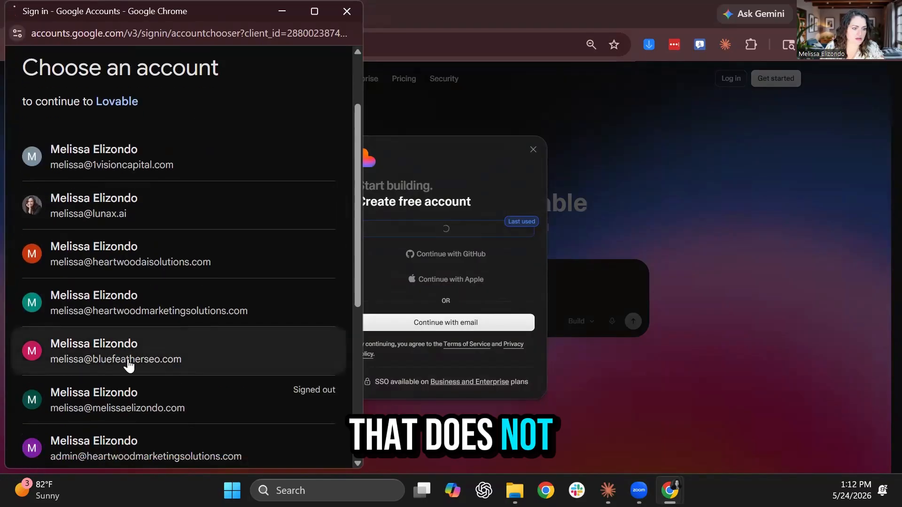
# Sign in to Lovable with the chosen Google account and approve the consent page
pyautogui.click(129, 364)
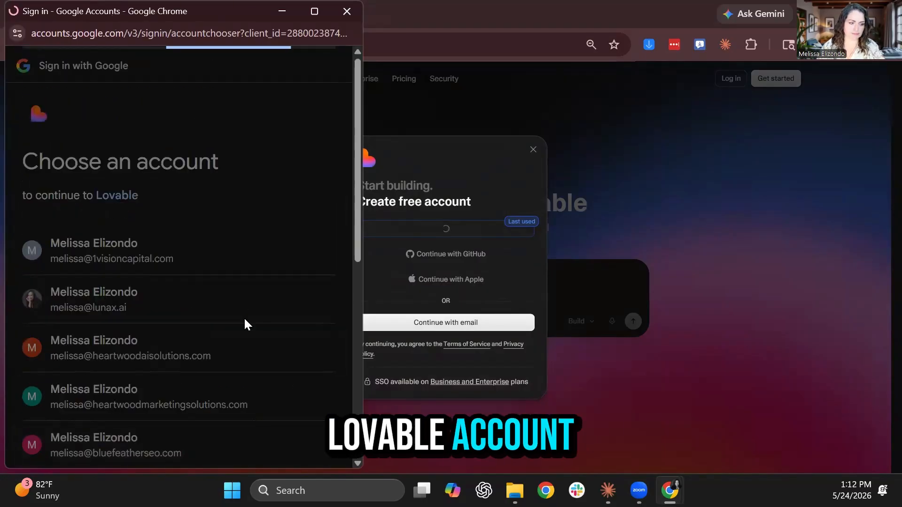
pyautogui.click(232, 391)
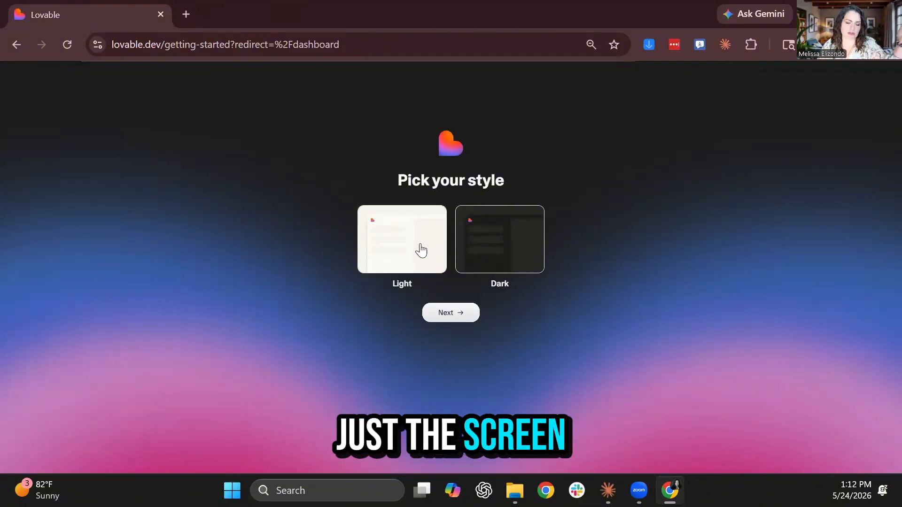
# Complete onboarding with Light style, the pre-filled name, Founder role and 2-20 company size
pyautogui.click(401, 239)
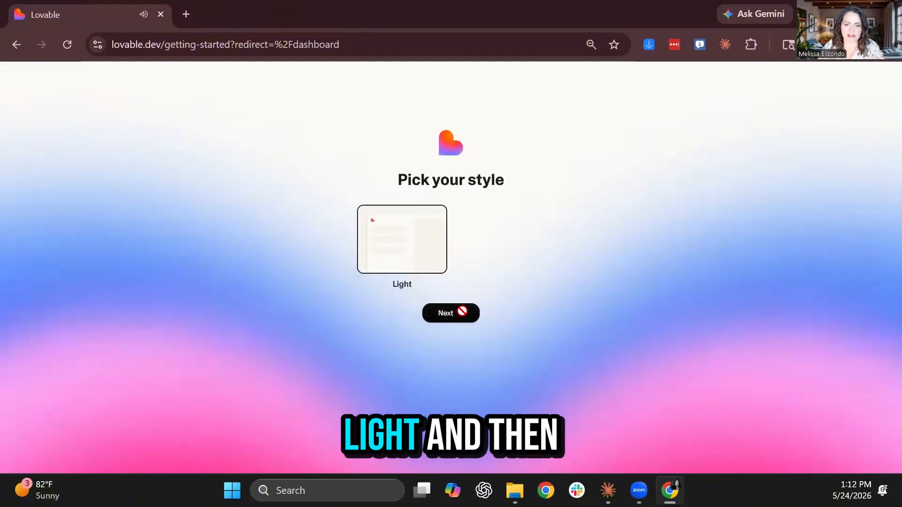
pyautogui.click(458, 312)
pyautogui.click(450, 287)
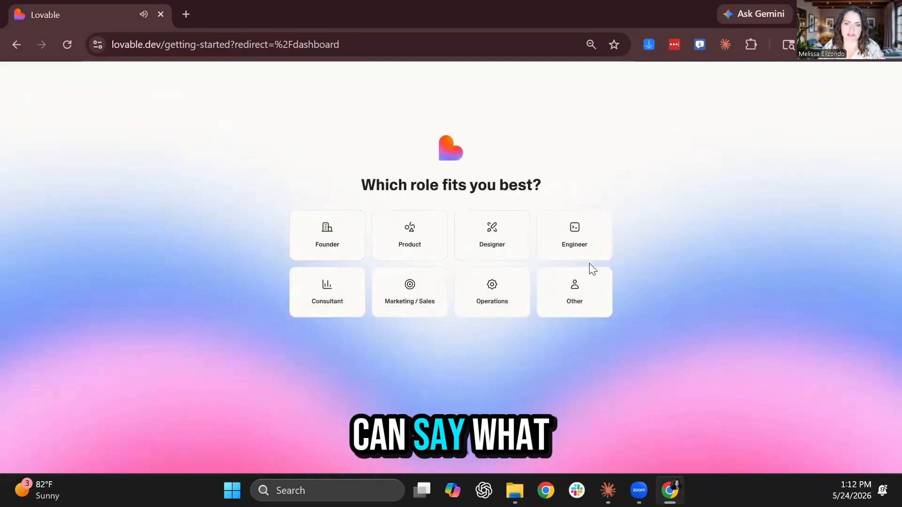
pyautogui.click(306, 242)
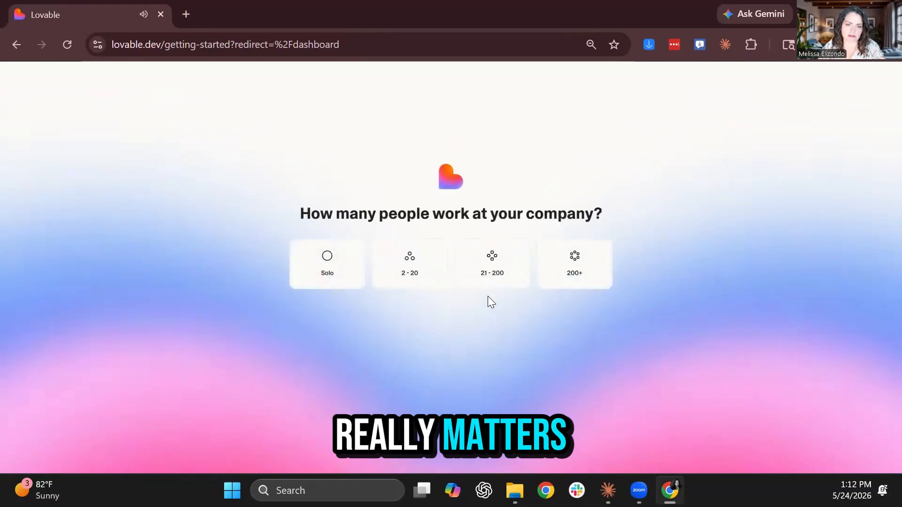
pyautogui.click(425, 277)
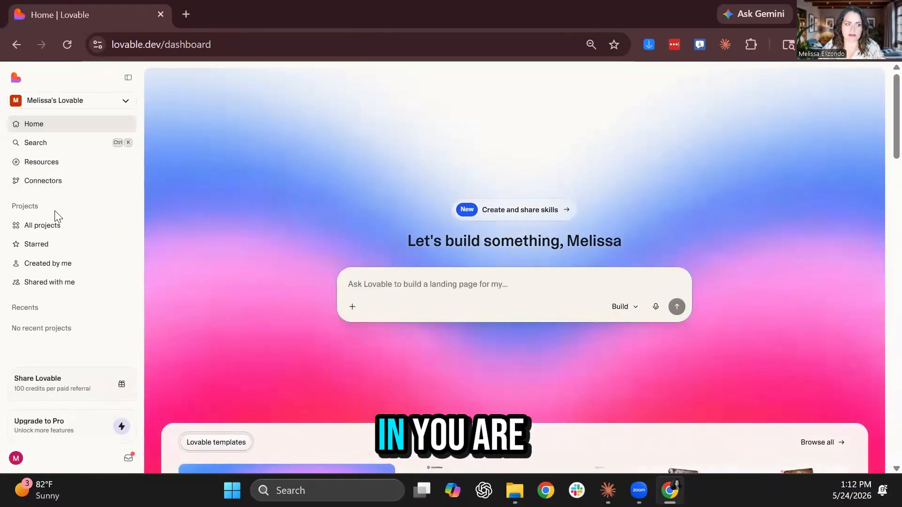
# Check All projects, then return Home and focus the empty build prompt
pyautogui.click(78, 233)
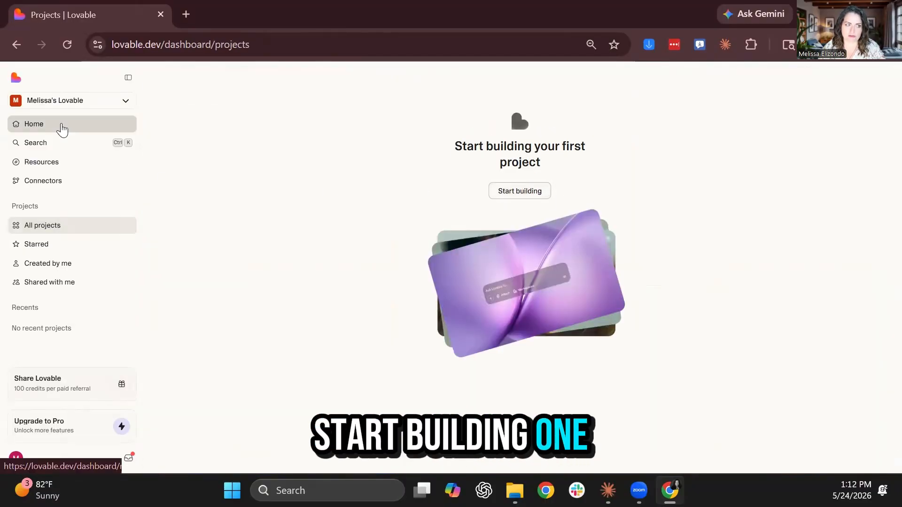
pyautogui.click(62, 127)
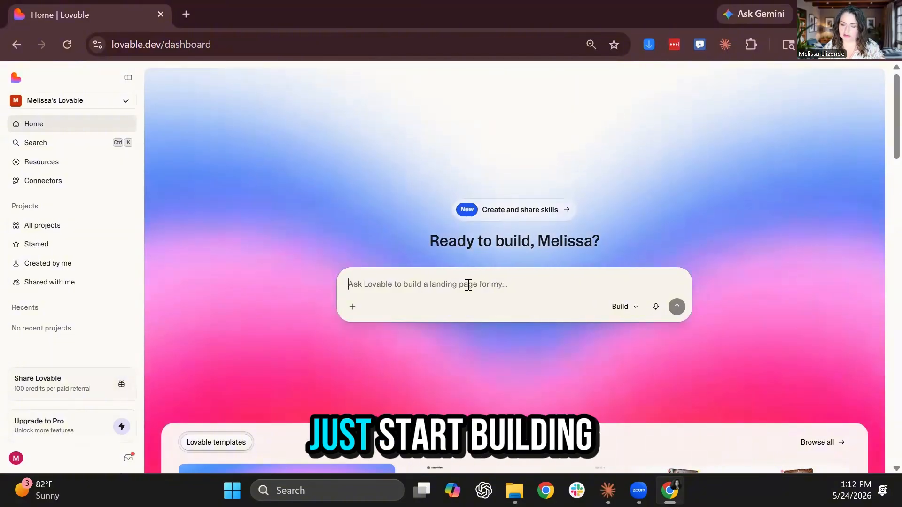
pyautogui.click(468, 285)
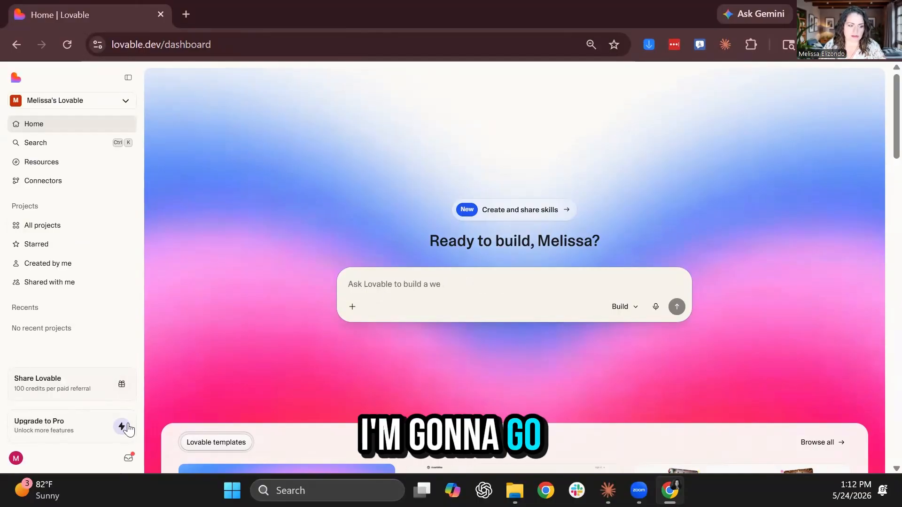
# Sign out of Lovable and log back in with Google using the other account
pyautogui.click(21, 463)
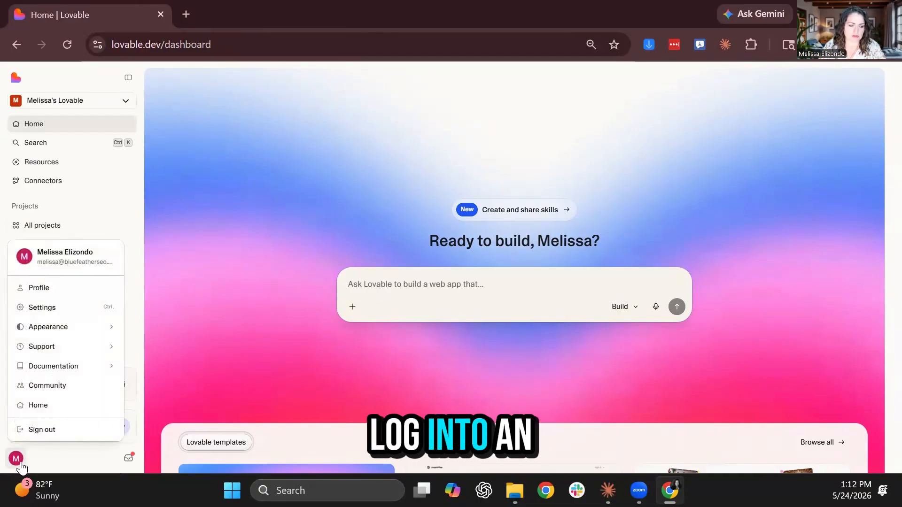
pyautogui.click(73, 430)
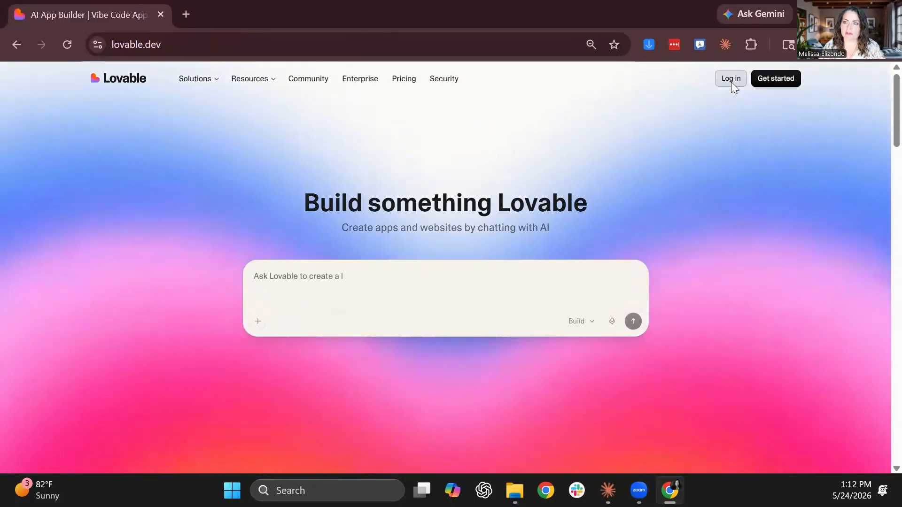
pyautogui.click(731, 79)
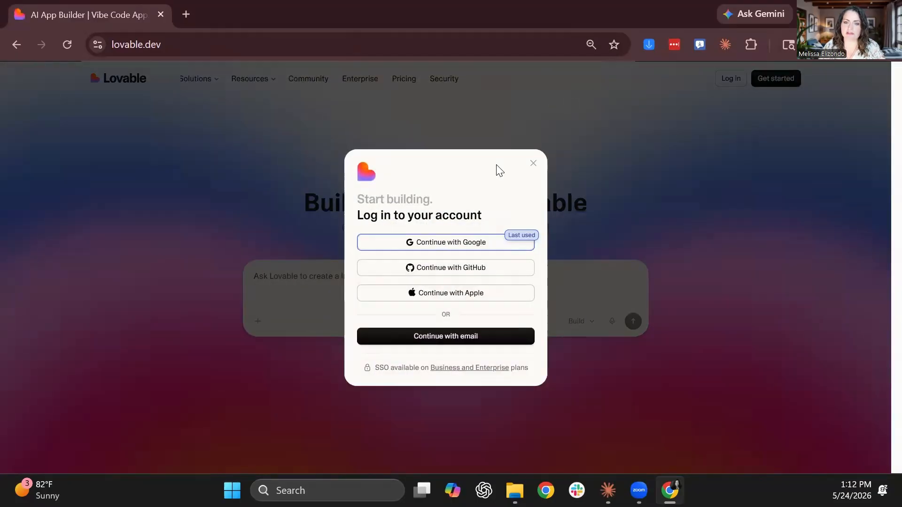
pyautogui.click(468, 245)
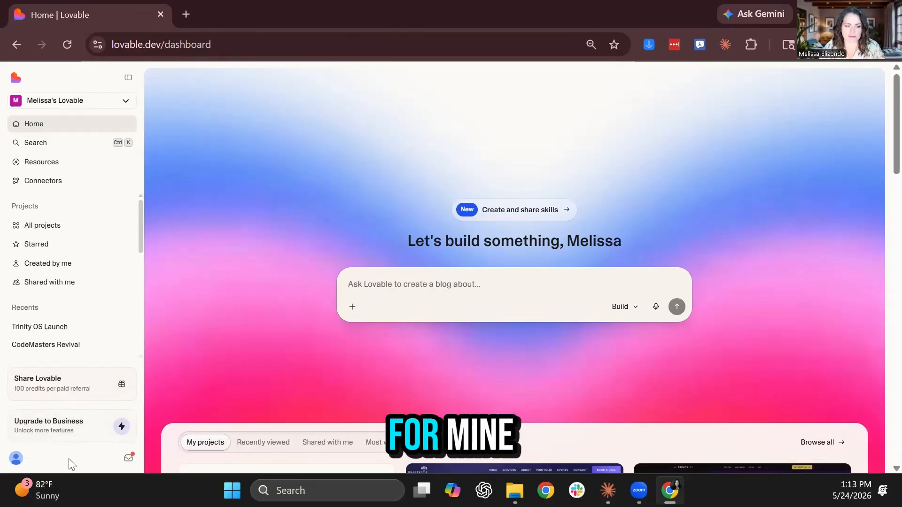
# Open Plans & credits and review the Pro plan's 400 monthly and 5 daily credits
pyautogui.click(21, 463)
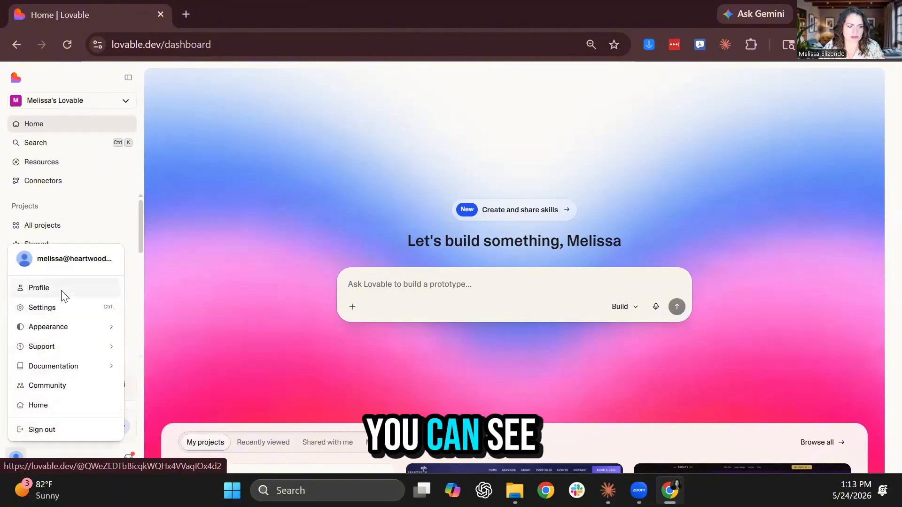
pyautogui.click(87, 453)
pyautogui.click(94, 431)
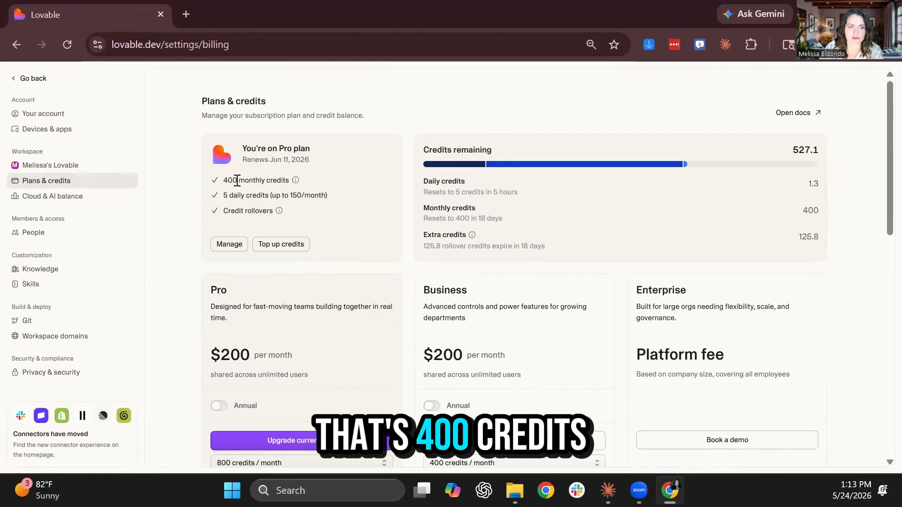
pyautogui.moveTo(223, 181); pyautogui.dragTo(288, 181)
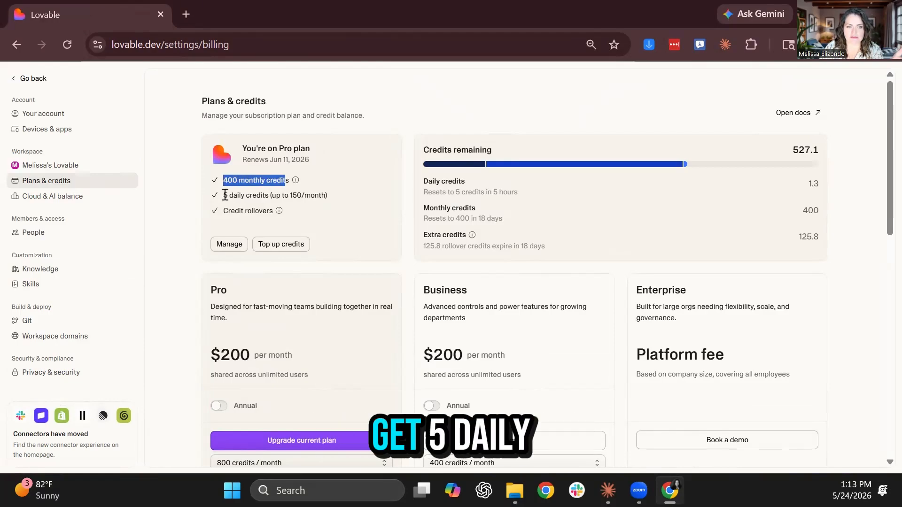
pyautogui.moveTo(224, 195); pyautogui.dragTo(347, 203)
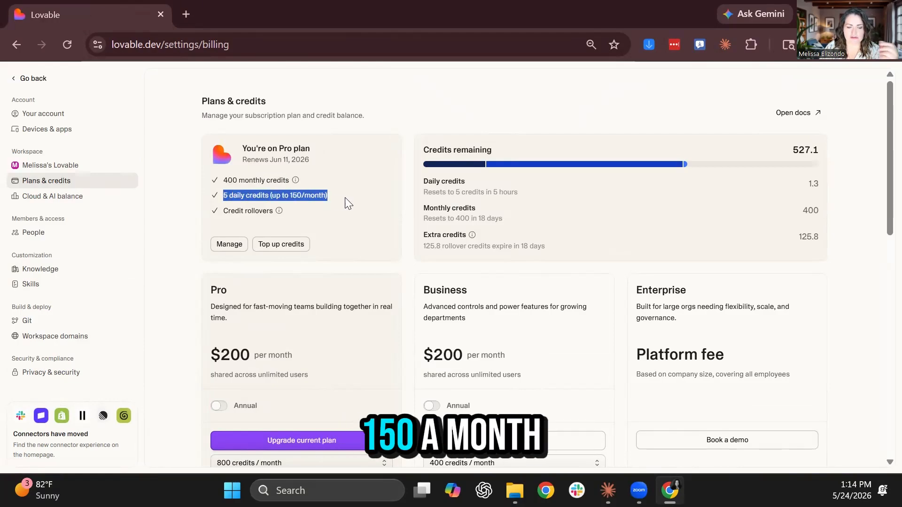
pyautogui.click(292, 251)
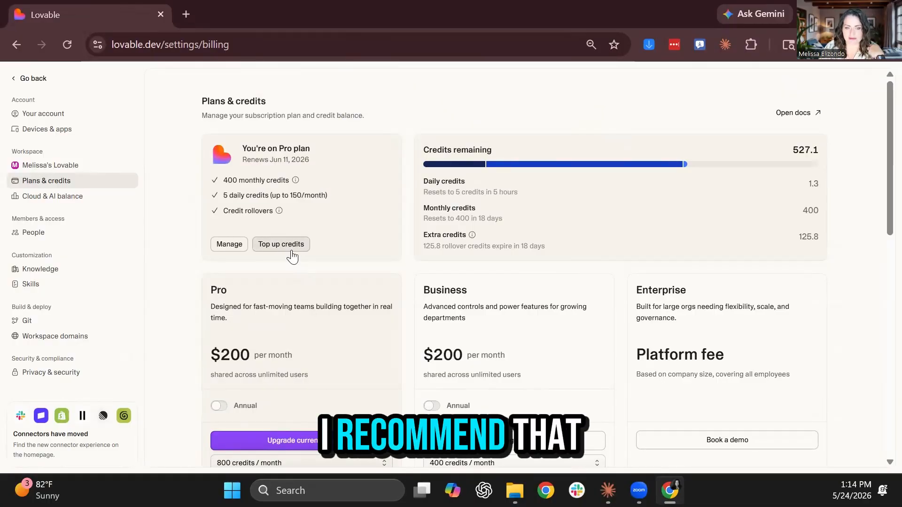
pyautogui.scroll(-8, 296, 292)
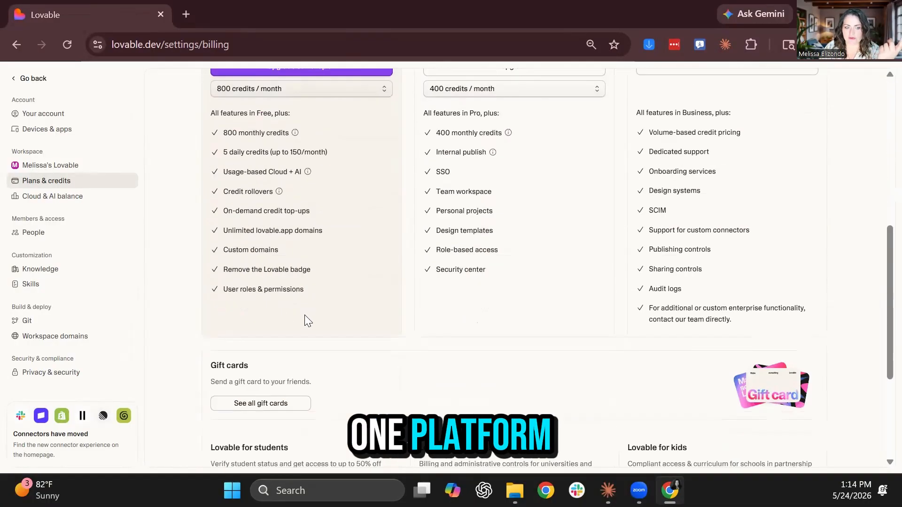
pyautogui.scroll(-2, 305, 320)
pyautogui.scroll(8, 306, 320)
pyautogui.scroll(-3, 239, 225)
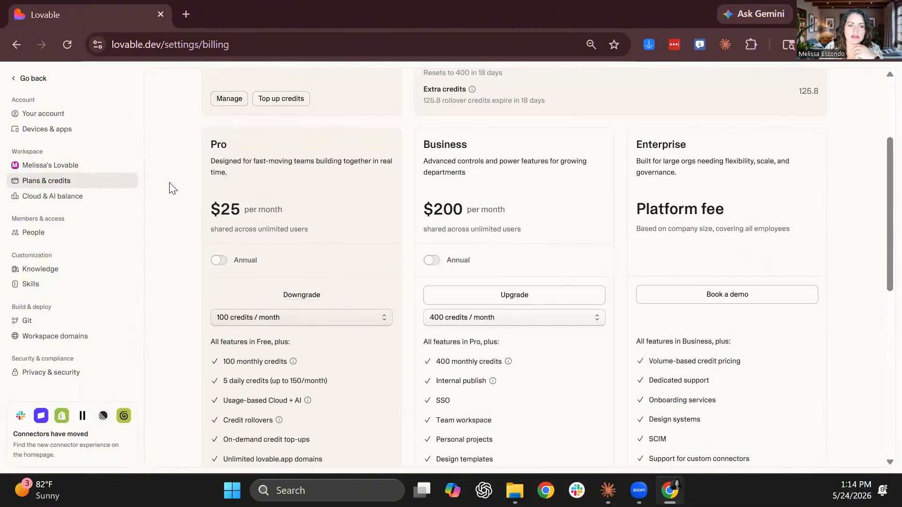
pyautogui.scroll(2, 172, 188)
pyautogui.scroll(-2, 231, 409)
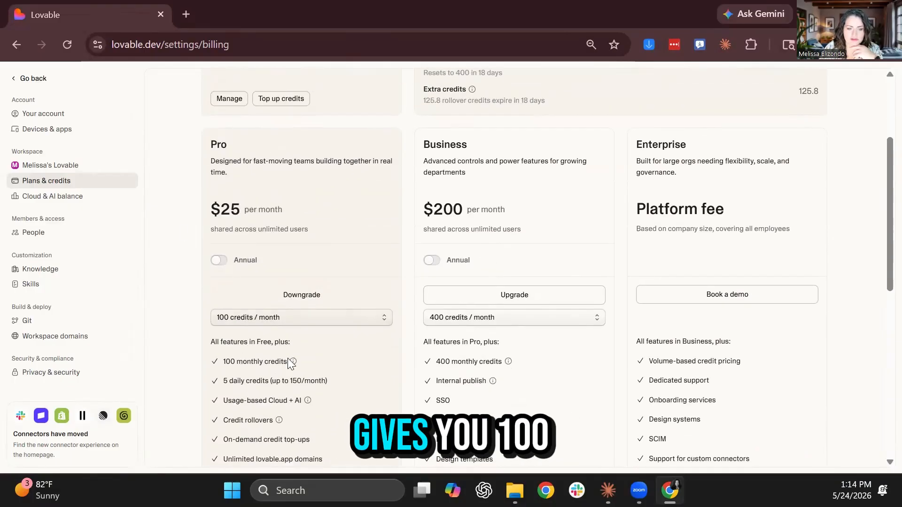
pyautogui.scroll(3, 260, 366)
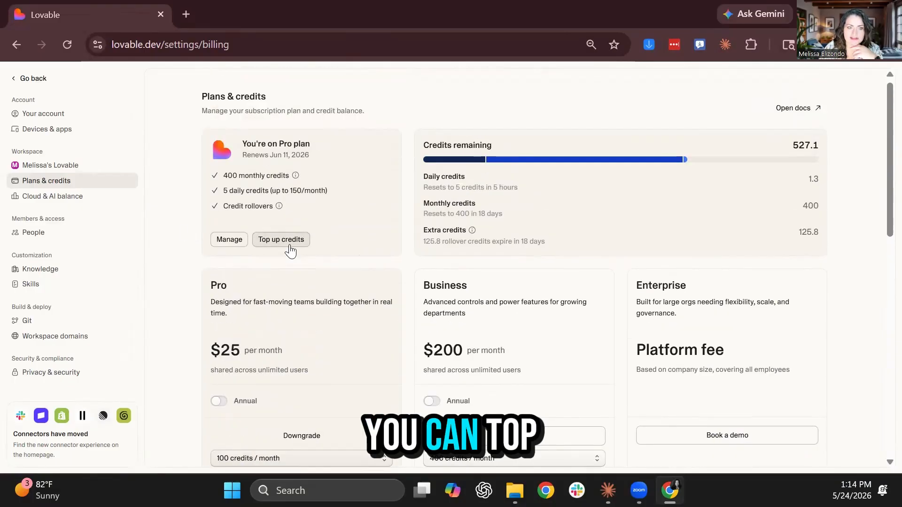
# Check the available top-up credit amounts, then go to Workspace settings
pyautogui.click(290, 245)
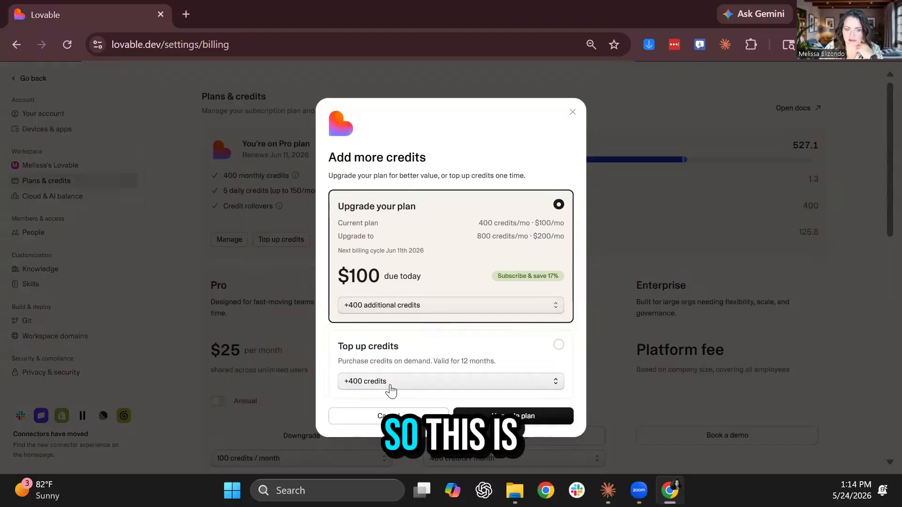
pyautogui.click(389, 381)
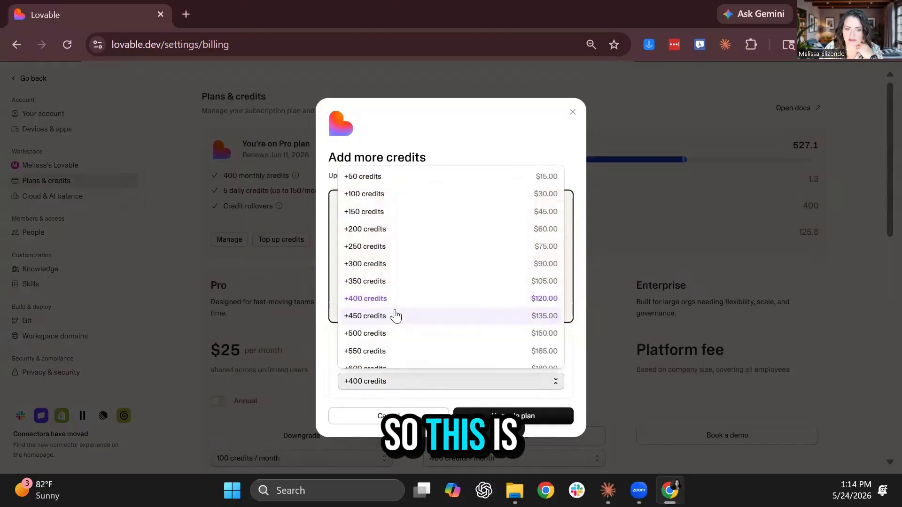
pyautogui.click(572, 114)
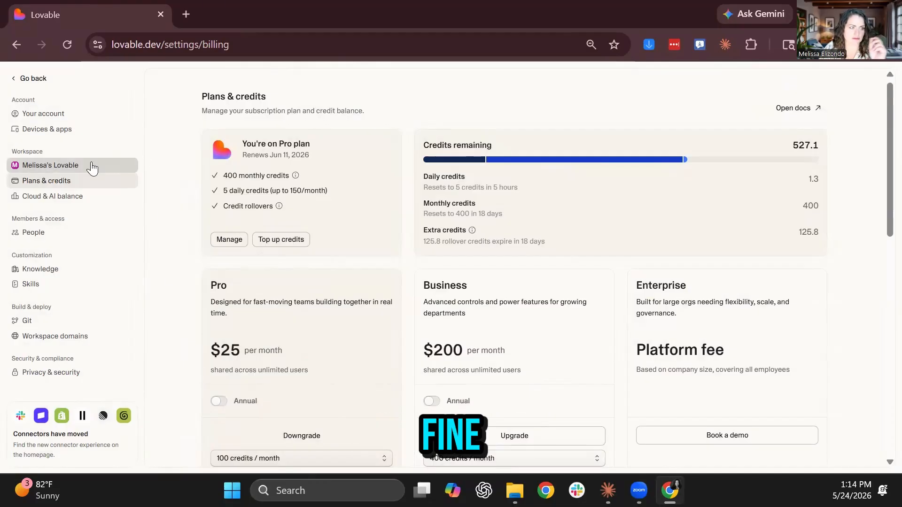
pyautogui.click(76, 168)
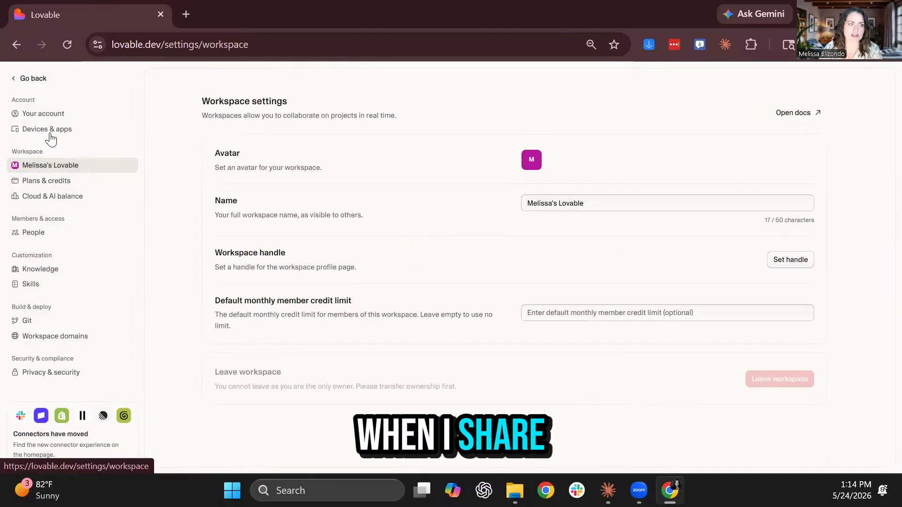
# Leave settings and list all projects, including CodeMasters Revival and Sip and Sparkle Shop
pyautogui.click(30, 84)
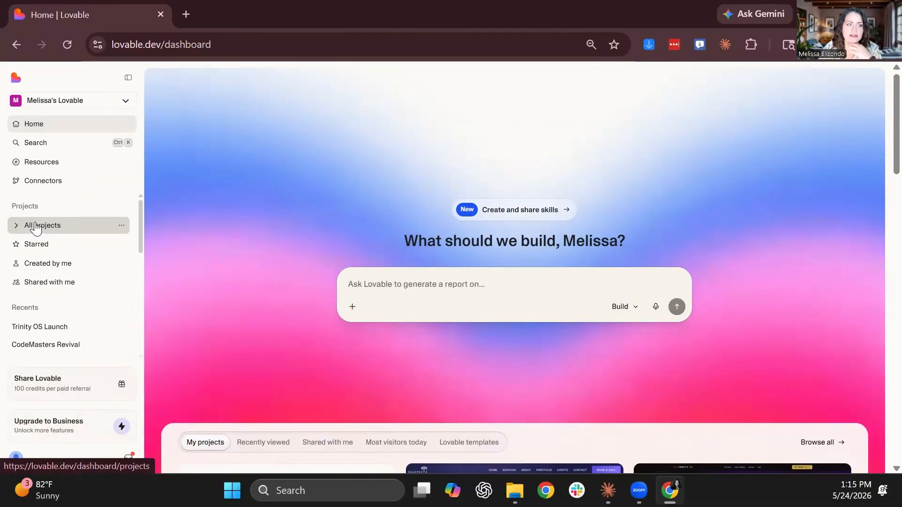
pyautogui.click(36, 228)
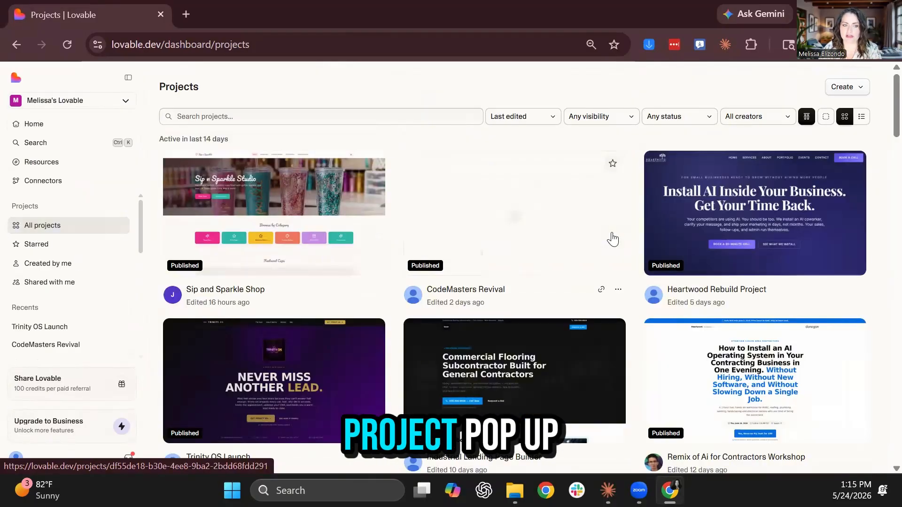
pyautogui.click(560, 240)
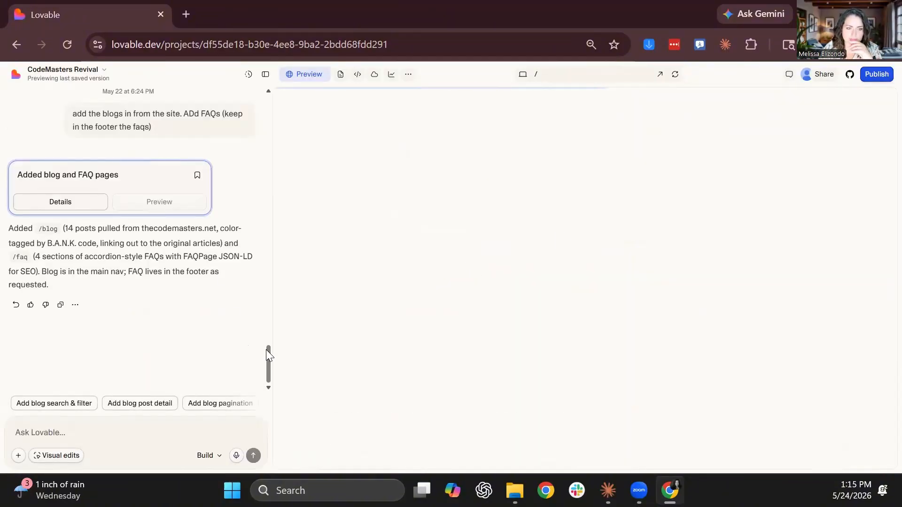
pyautogui.moveTo(268, 354); pyautogui.dragTo(261, 101)
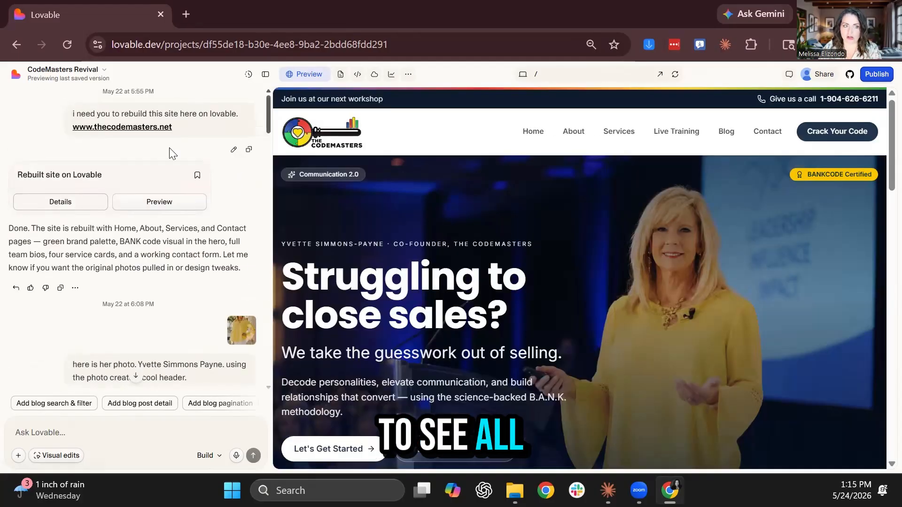
pyautogui.scroll(-1, 197, 346)
pyautogui.scroll(1, 198, 343)
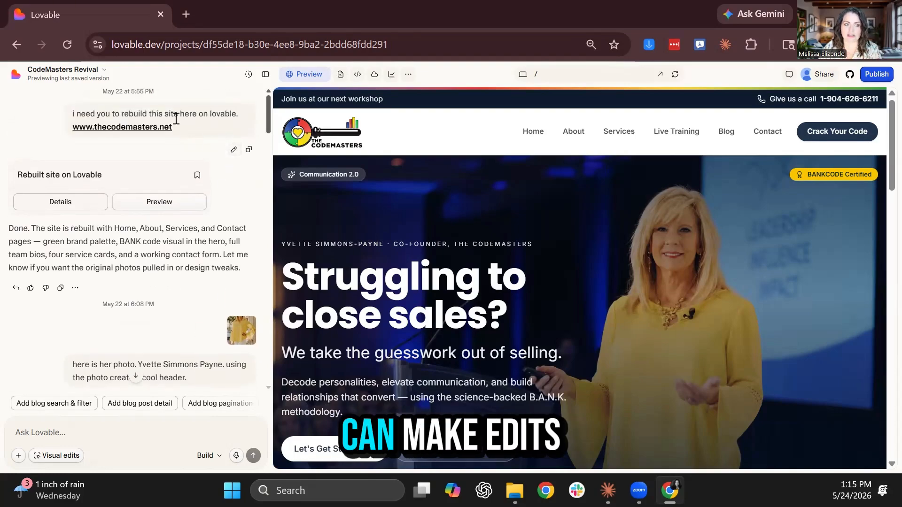
pyautogui.scroll(-6, 177, 119)
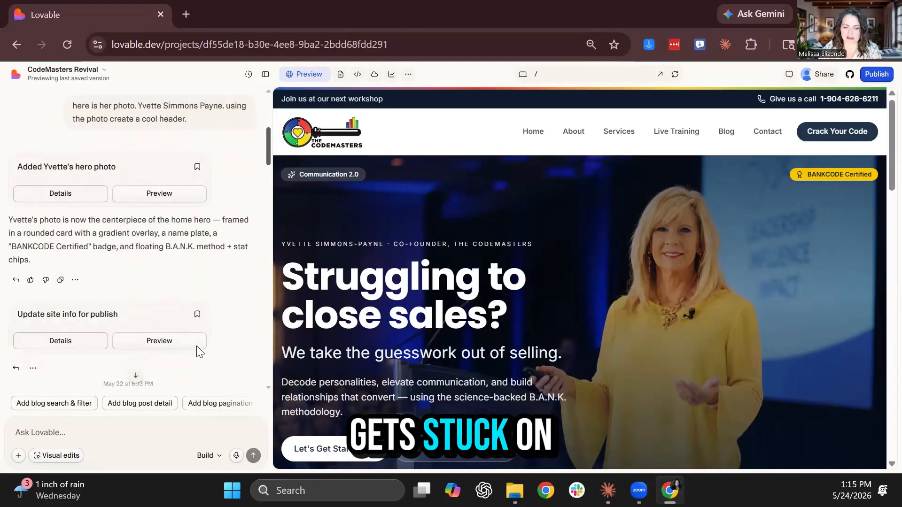
pyautogui.scroll(-3, 197, 351)
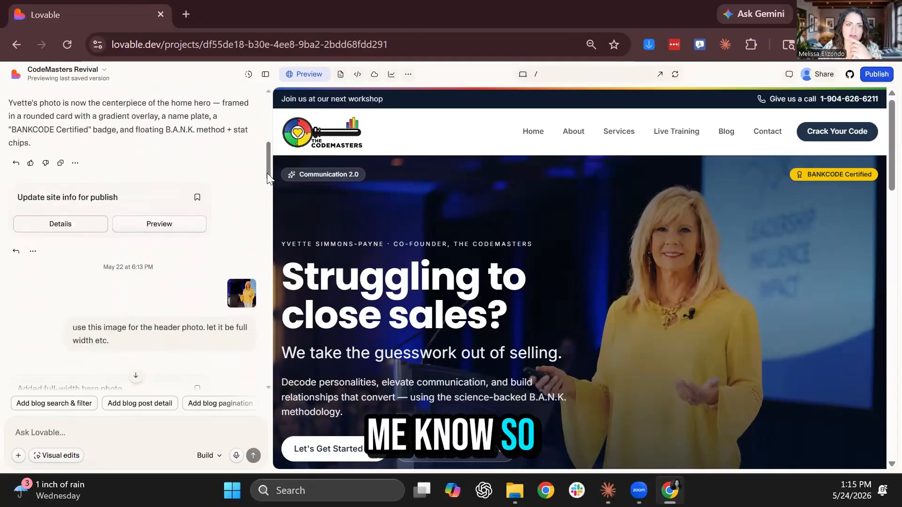
pyautogui.moveTo(267, 173); pyautogui.dragTo(267, 108)
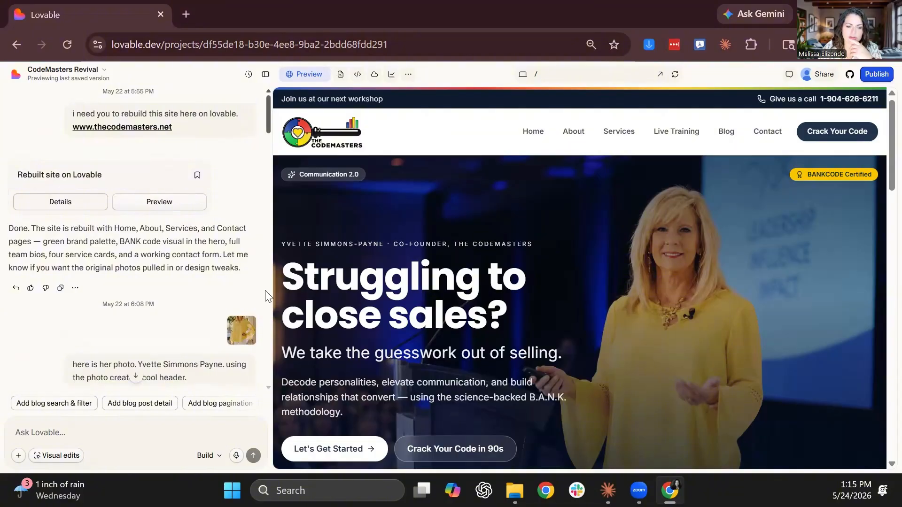
pyautogui.click(107, 433)
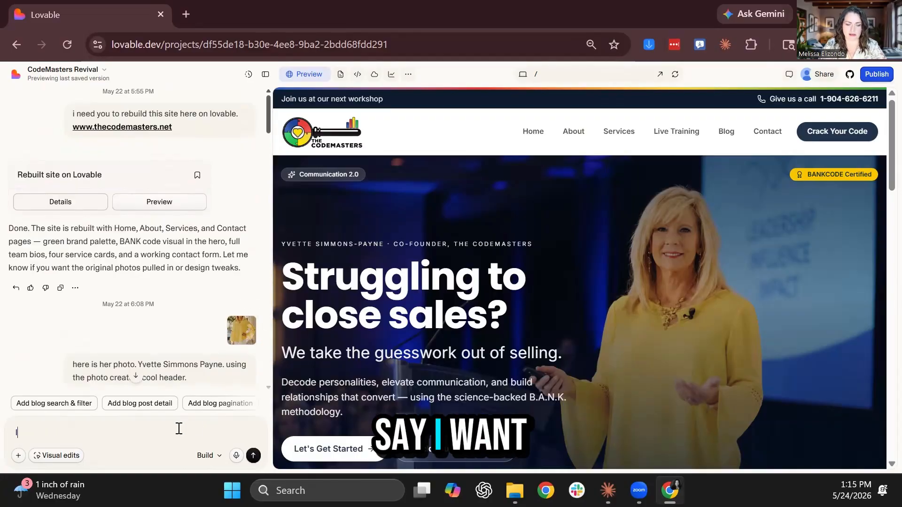
# Ask the AI to make the 'Struggling to close sales' hero line stronger
pyautogui.write('I wnt to change the ')
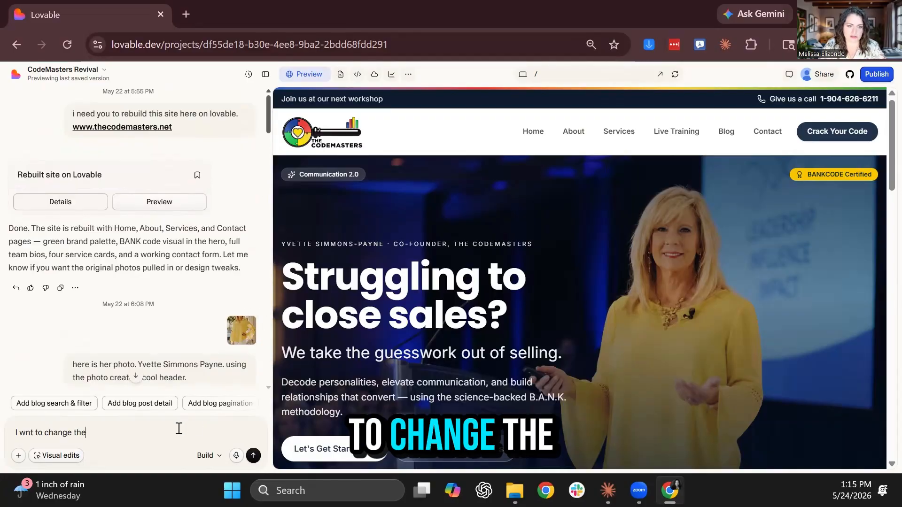
pyautogui.write('Struggling to close sales')
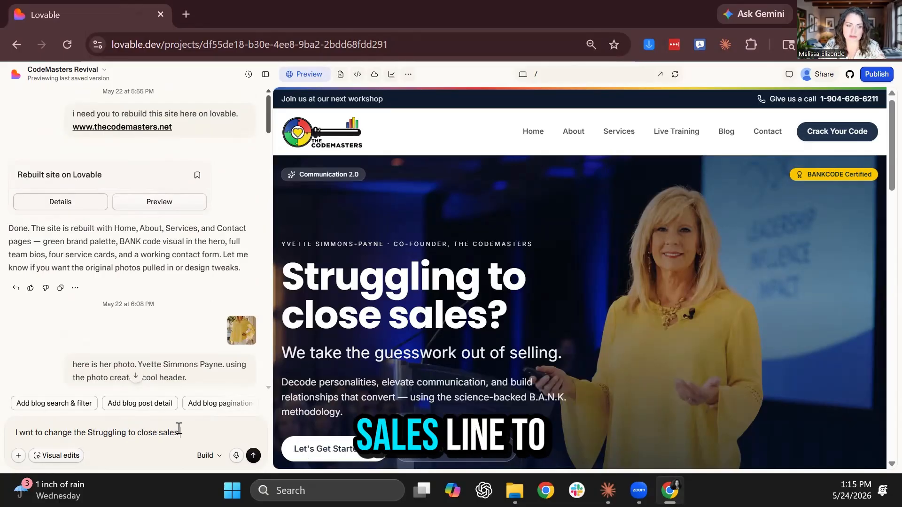
pyautogui.write(' line to something ')
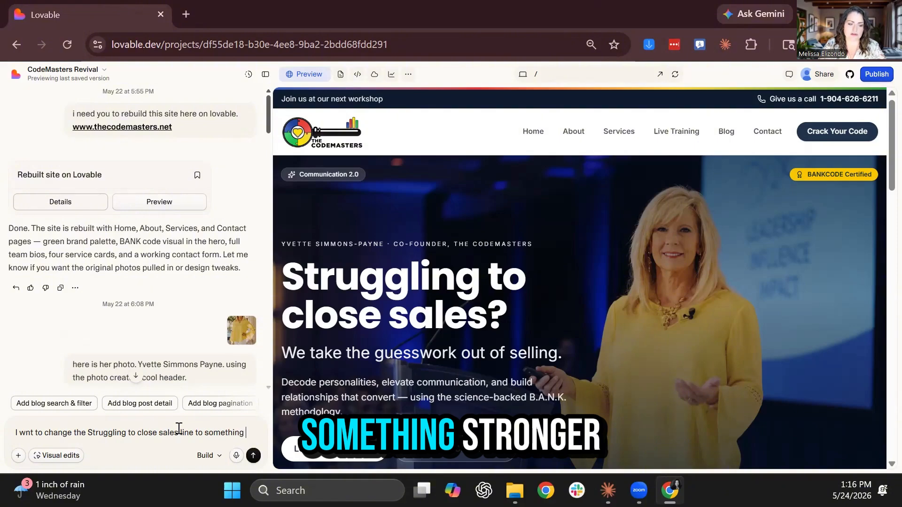
pyautogui.write('strong')
pyautogui.press('Return')
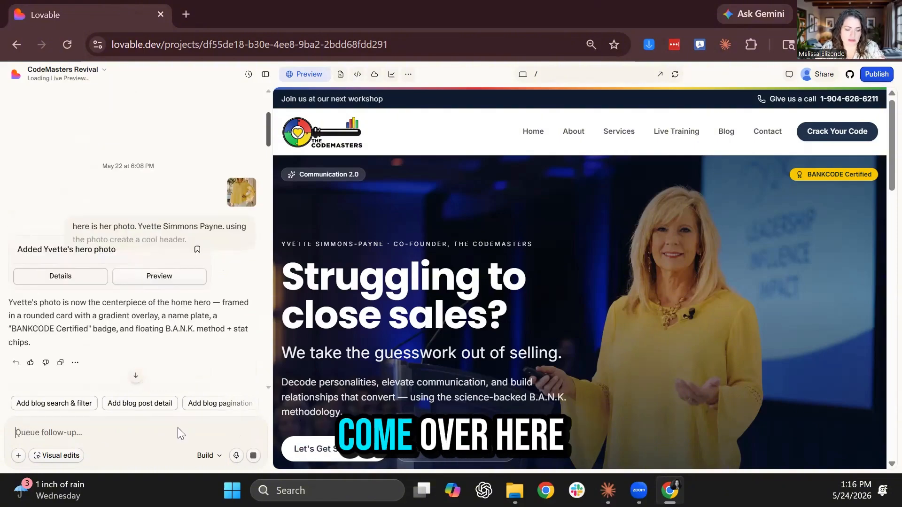
pyautogui.scroll(-20, 215, 282)
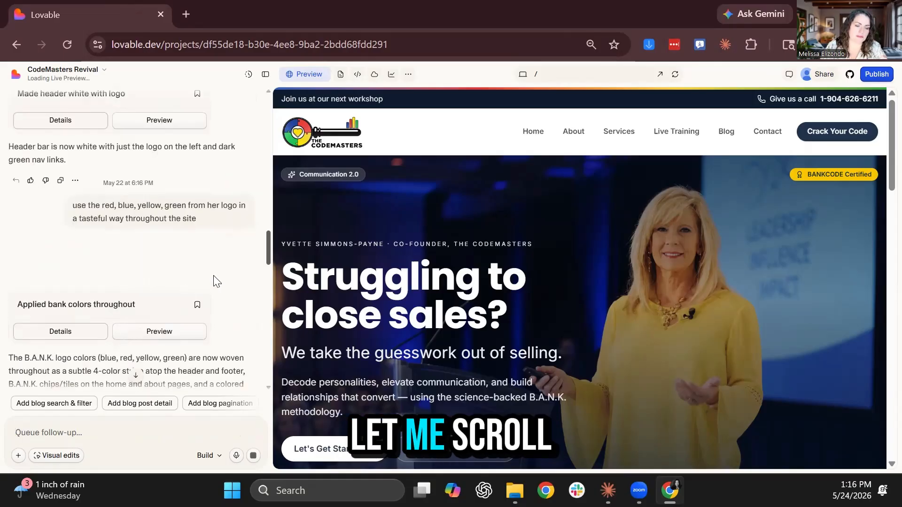
pyautogui.moveTo(269, 286); pyautogui.dragTo(258, 357)
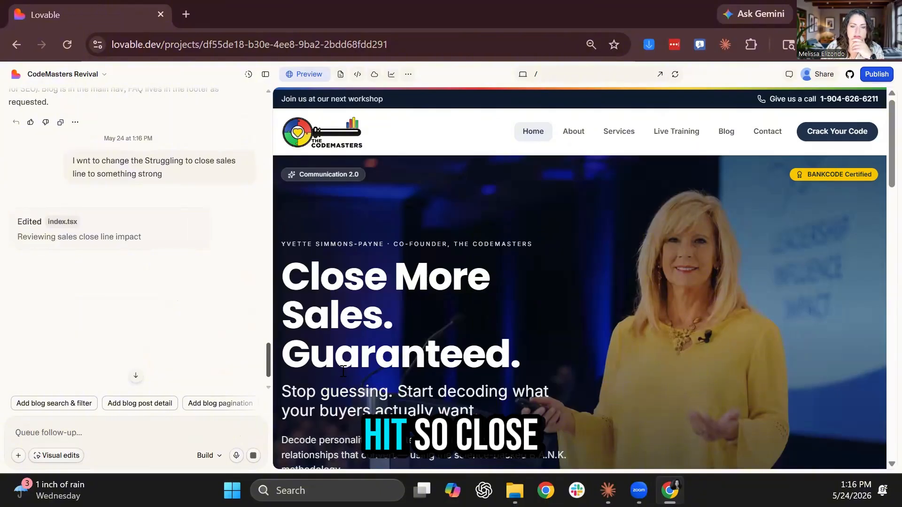
# With Visual edits, delete 'Guaranteed.' so the hero heading reads 'Close More Sales.'
pyautogui.click(62, 457)
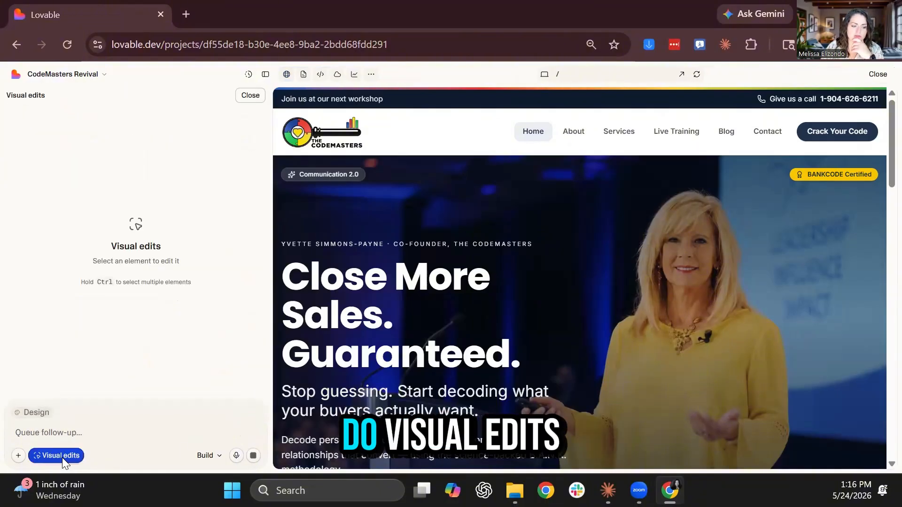
pyautogui.click(313, 275)
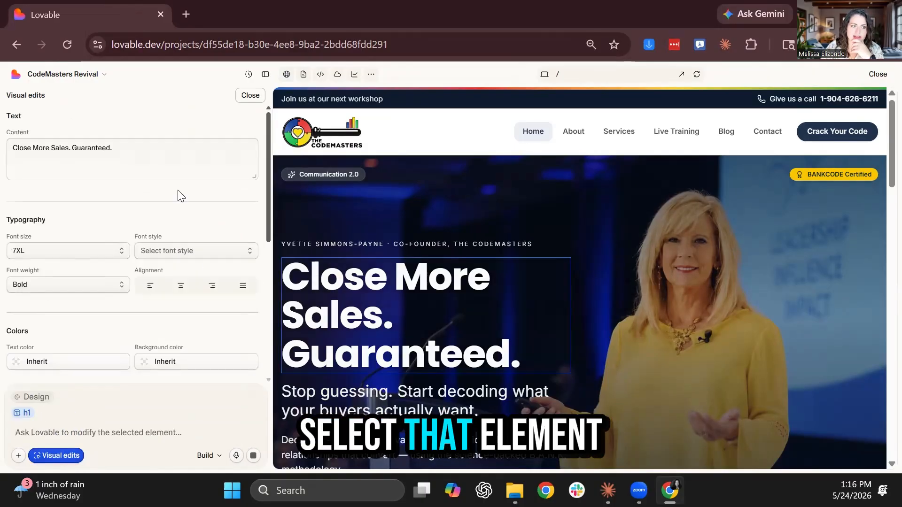
pyautogui.moveTo(146, 148); pyautogui.dragTo(76, 151)
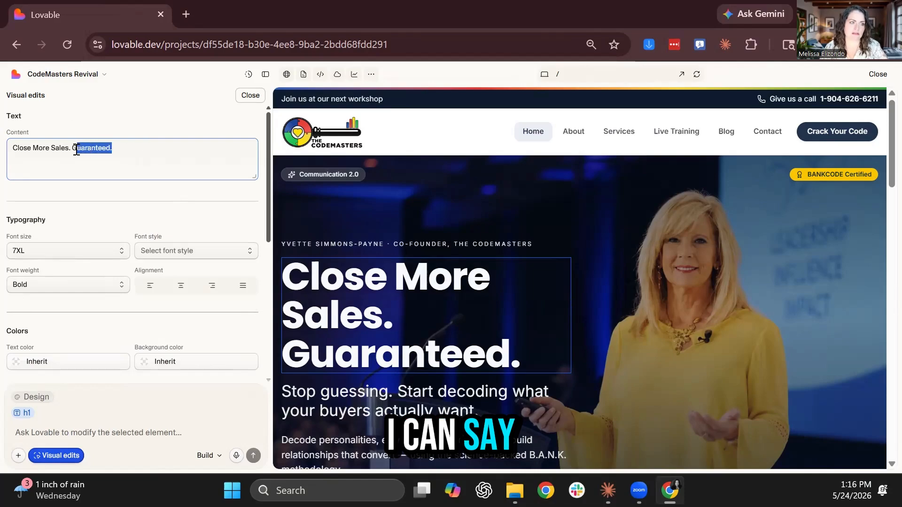
pyautogui.press('BackSpace')
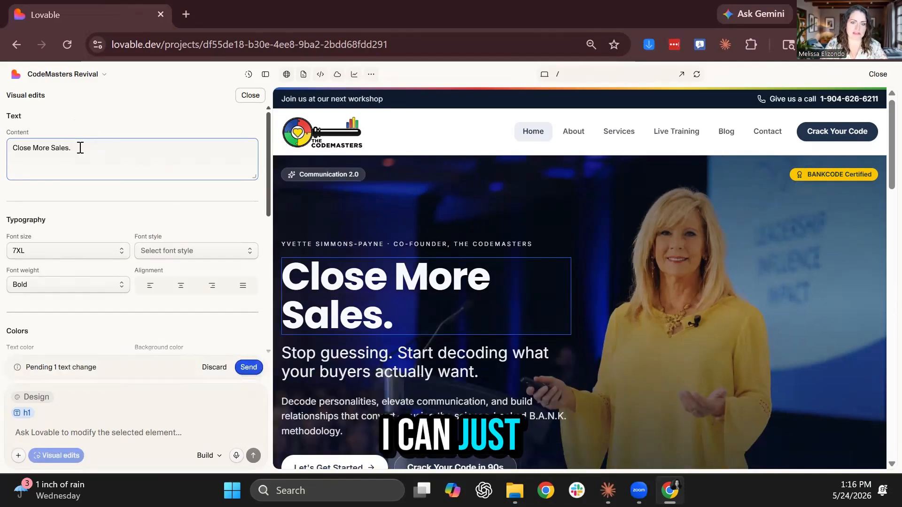
pyautogui.click(254, 369)
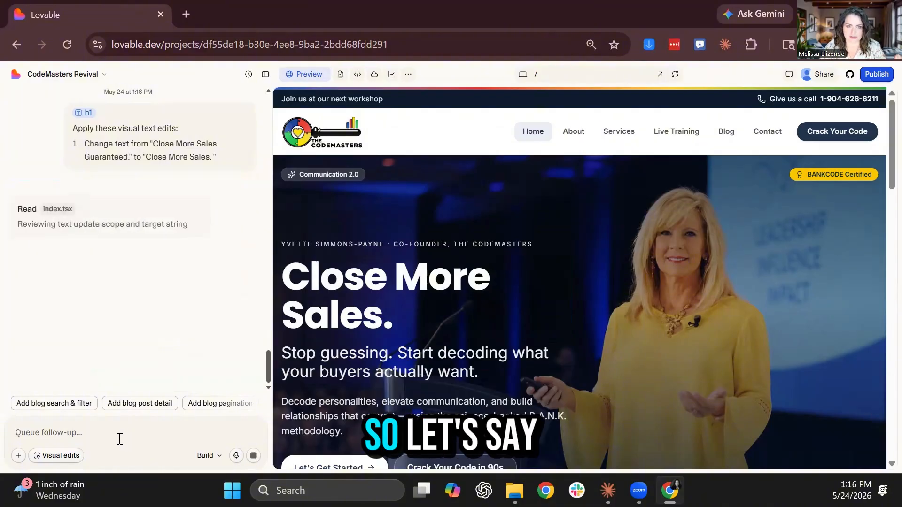
# View the Services page in the preview and scroll through it
pyautogui.click(611, 137)
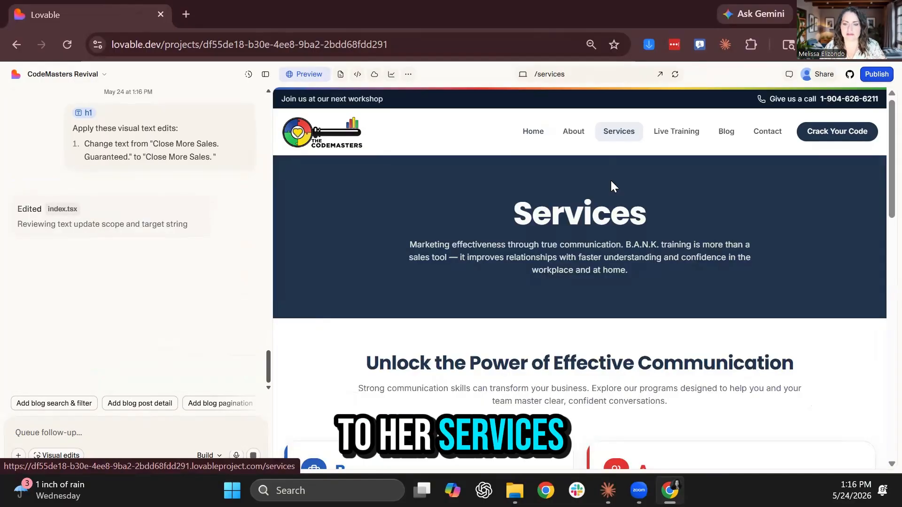
pyautogui.scroll(-3, 611, 181)
pyautogui.scroll(3, 466, 369)
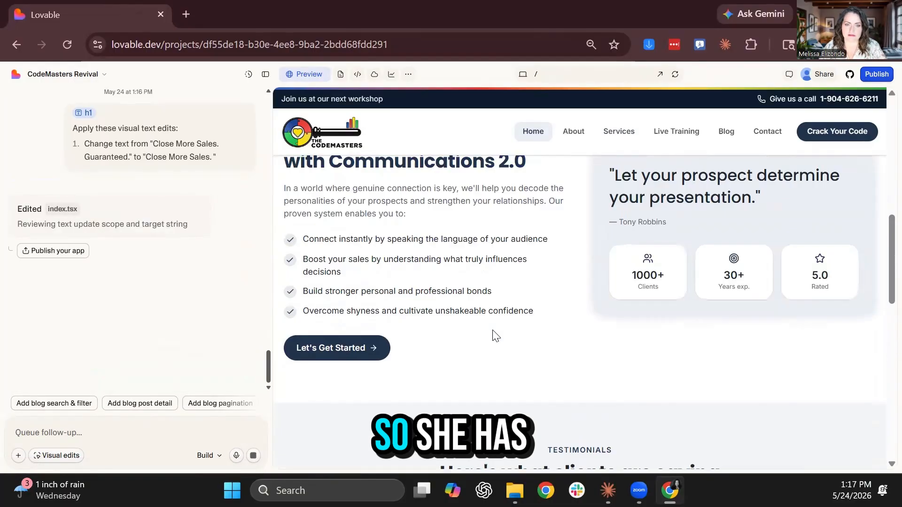
pyautogui.scroll(6, 495, 335)
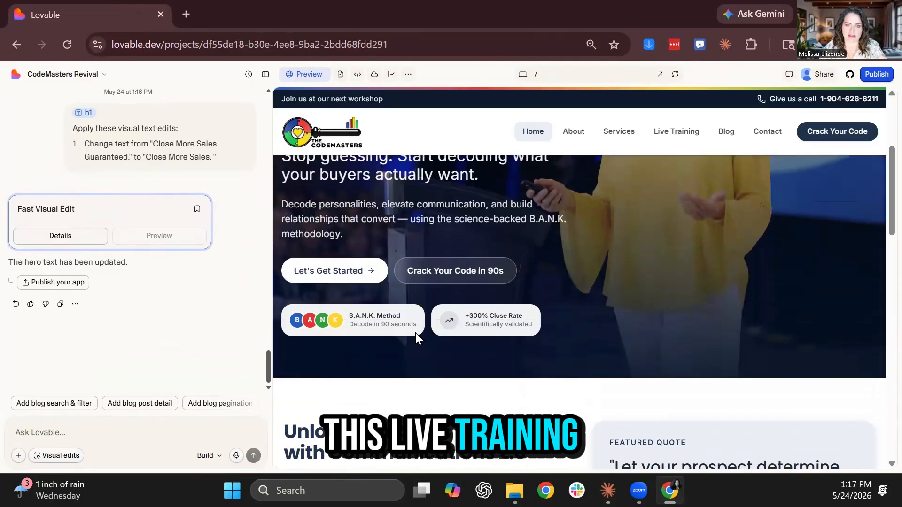
pyautogui.scroll(4, 415, 333)
# Load thecodemasters.net in a new tab, go to TRAININGS, and select its URL
pyautogui.click(186, 14)
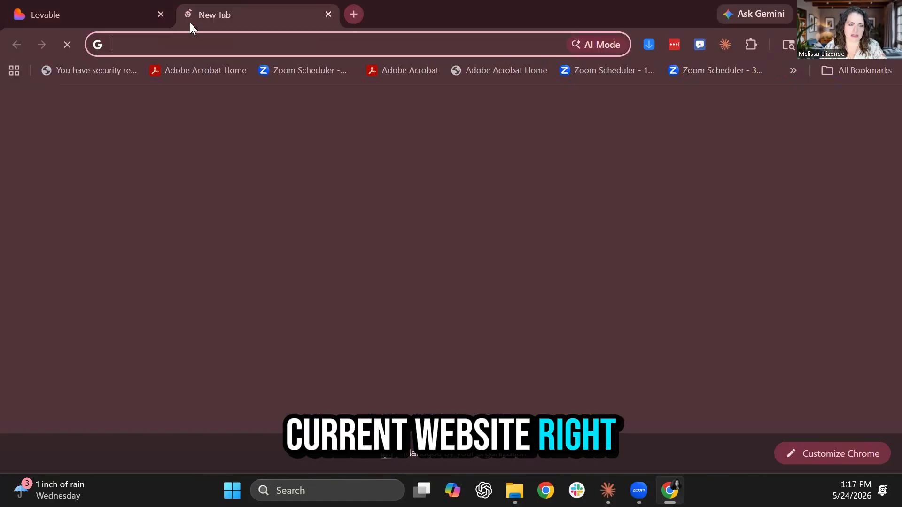
pyautogui.write('thecod')
pyautogui.press('Return')
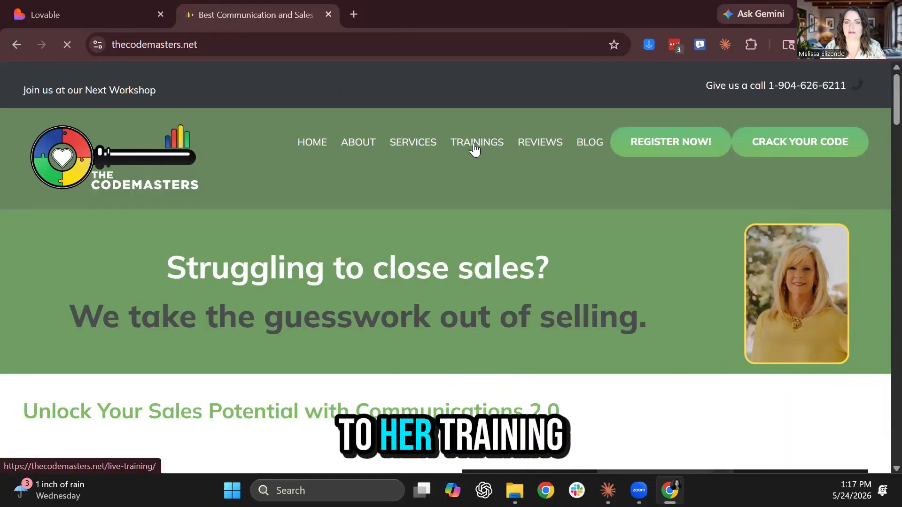
pyautogui.click(475, 145)
pyautogui.click(299, 38)
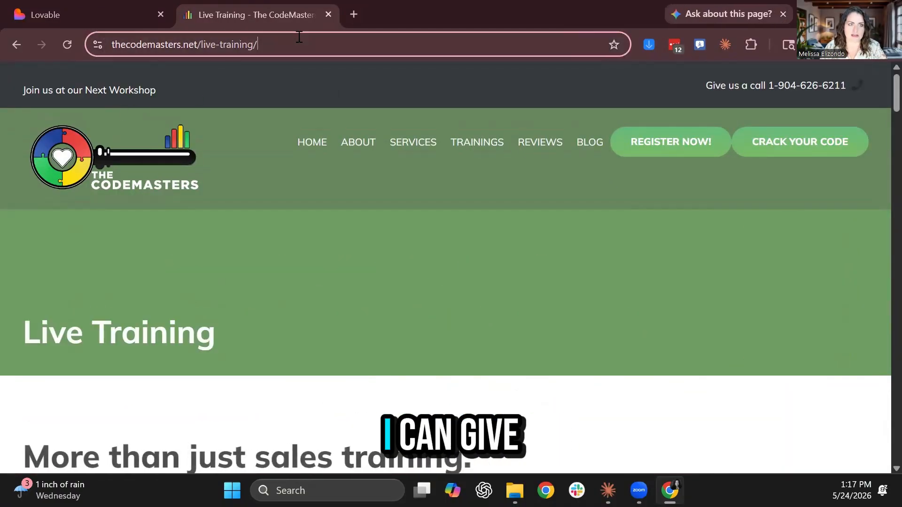
# Paste the Live Training page URL and ask to add those training options to the site
pyautogui.click(86, 16)
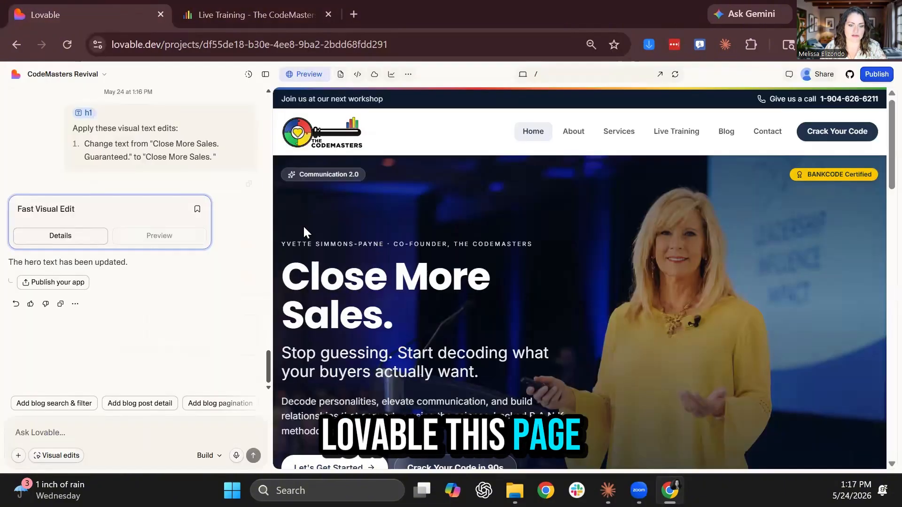
pyautogui.write('https://thecodemasters.net/live-training/')
pyautogui.write('this')
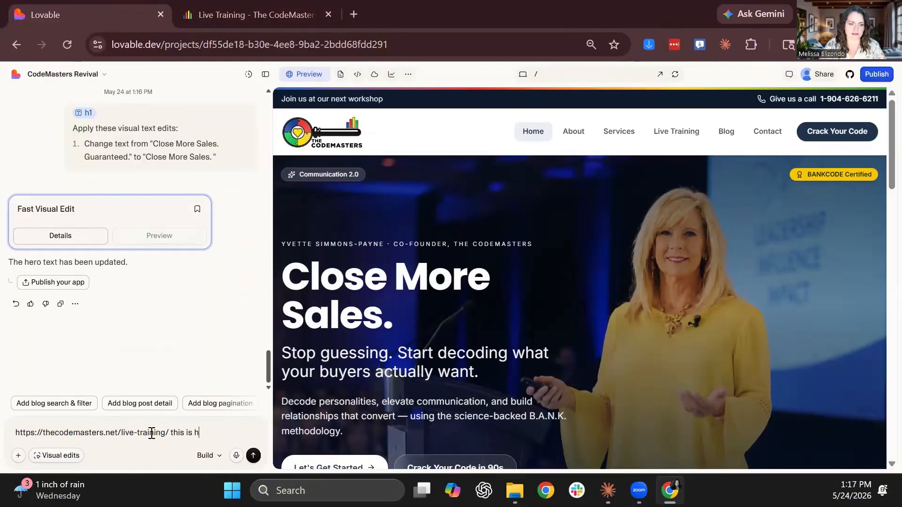
pyautogui.write(' is her current live ')
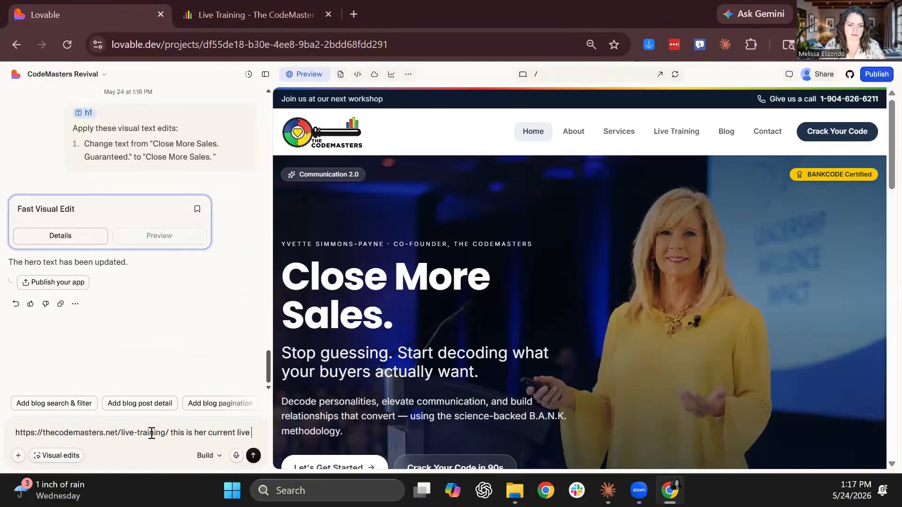
pyautogui.write('traning page. ple')
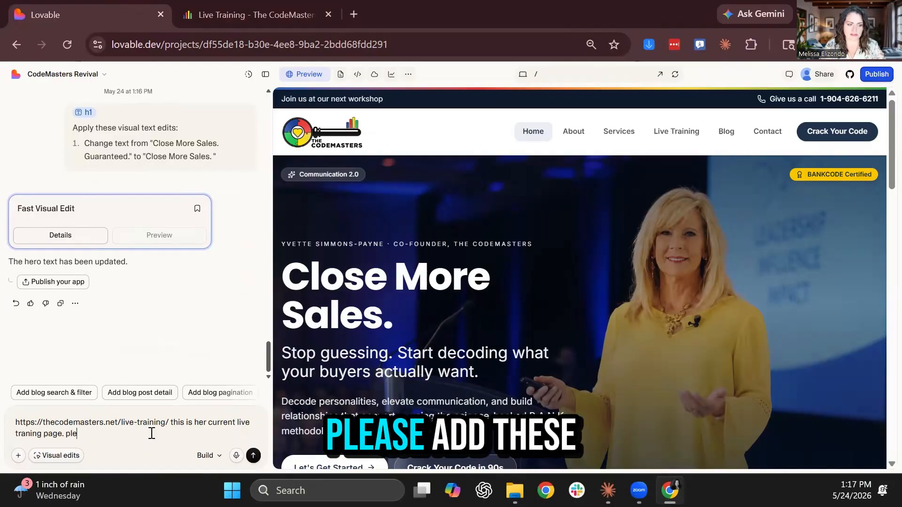
pyautogui.write('ase add these other t')
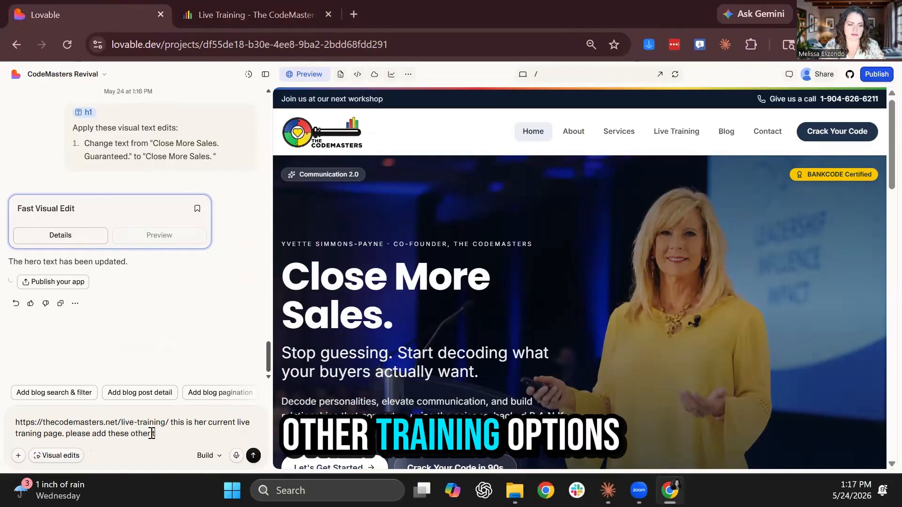
pyautogui.write('raining options to t')
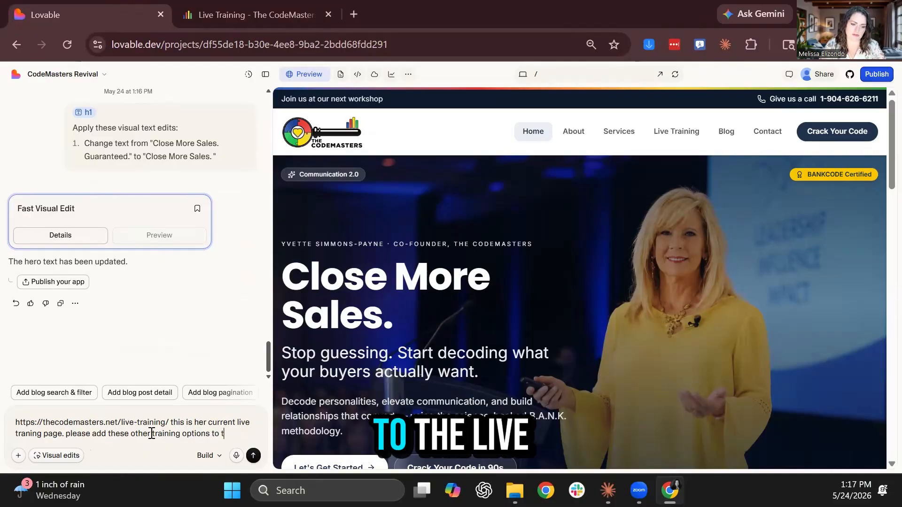
pyautogui.write(' the live t')
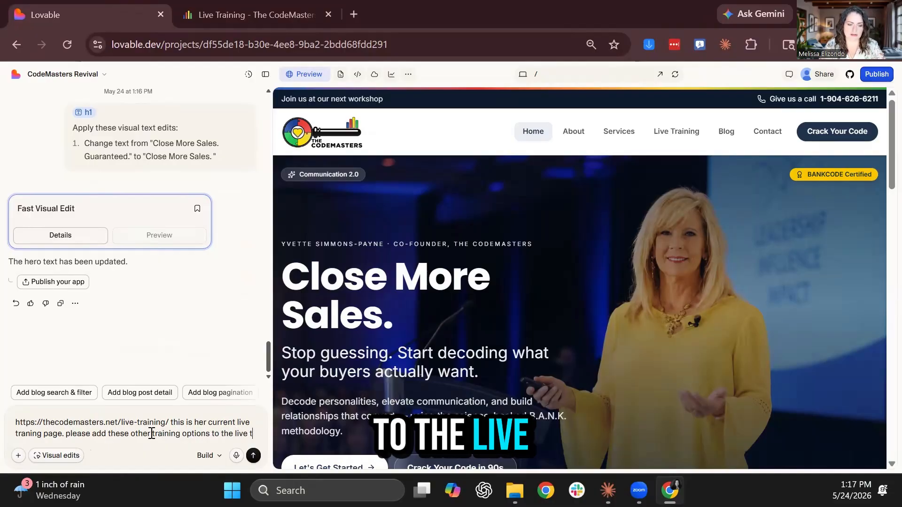
pyautogui.write('raining page here.')
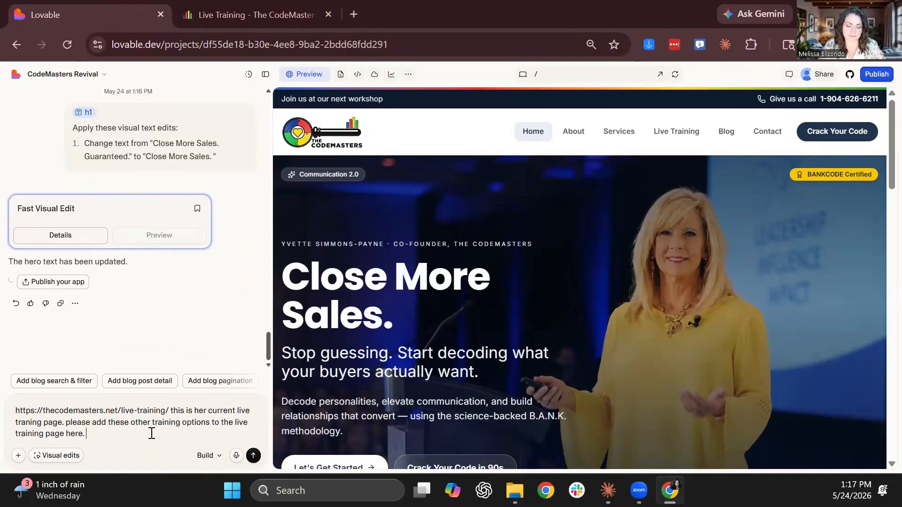
pyautogui.hotkey('shift', 'Return')
pyautogui.hotkey('shift', 'Return')
# Request bookable pre-programmed dates with signup reply emails, then send the prompt
pyautogui.write('Also I wan')
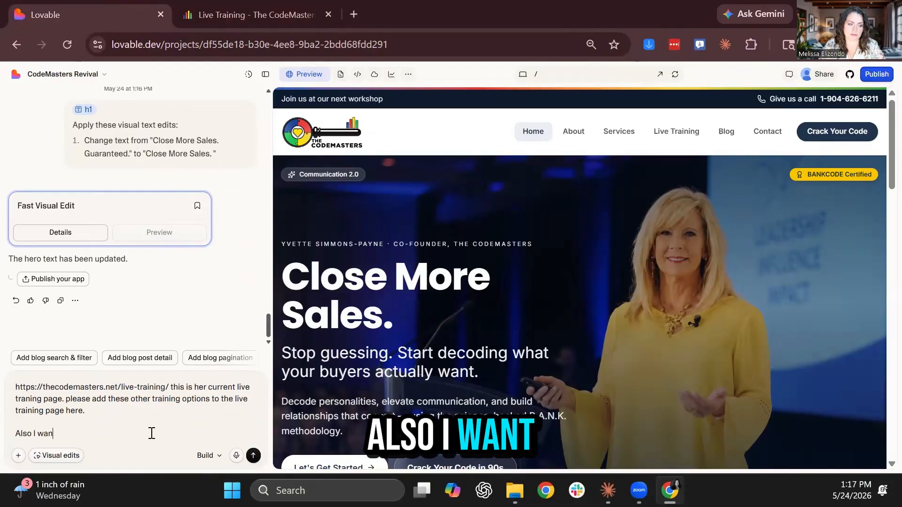
pyautogui.write('t people to be able to pic')
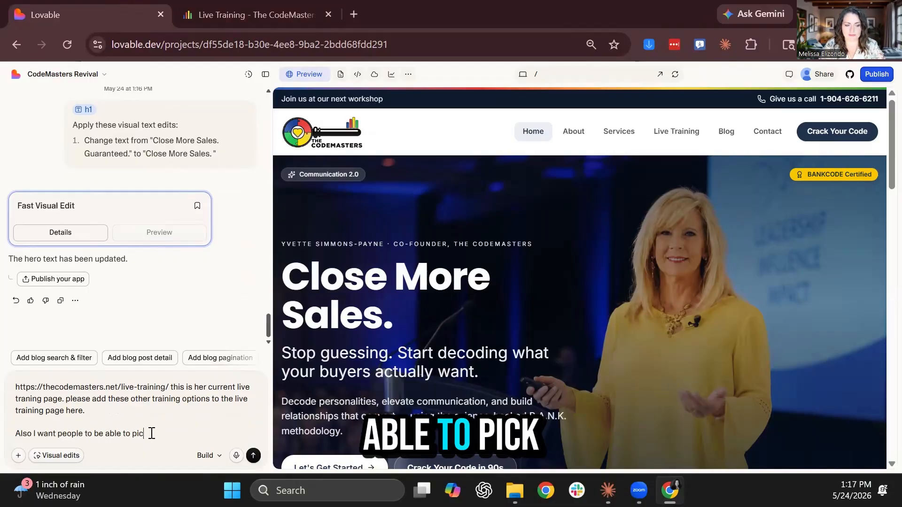
pyautogui.write('k dates (I will need to preg')
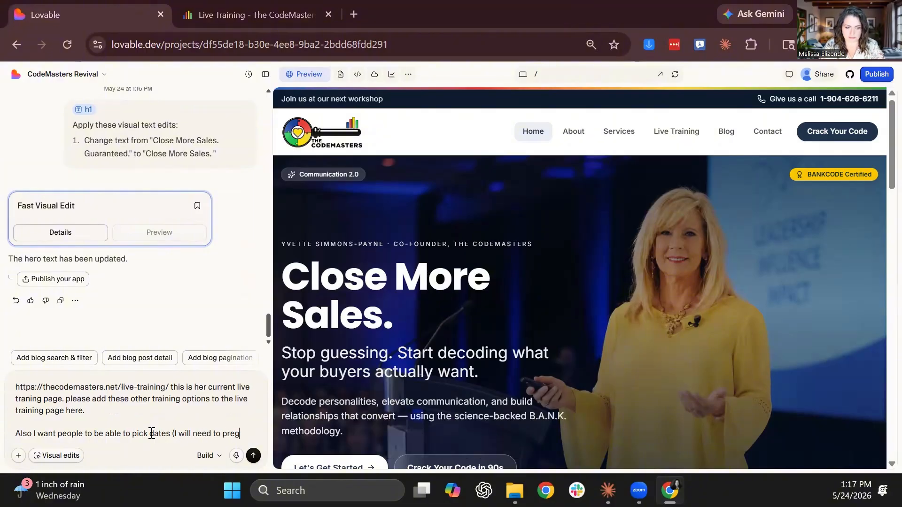
pyautogui.press('BackSpace')
pyautogui.press('BackSpace')
pyautogui.press('BackSpace')
pyautogui.press('BackSpace')
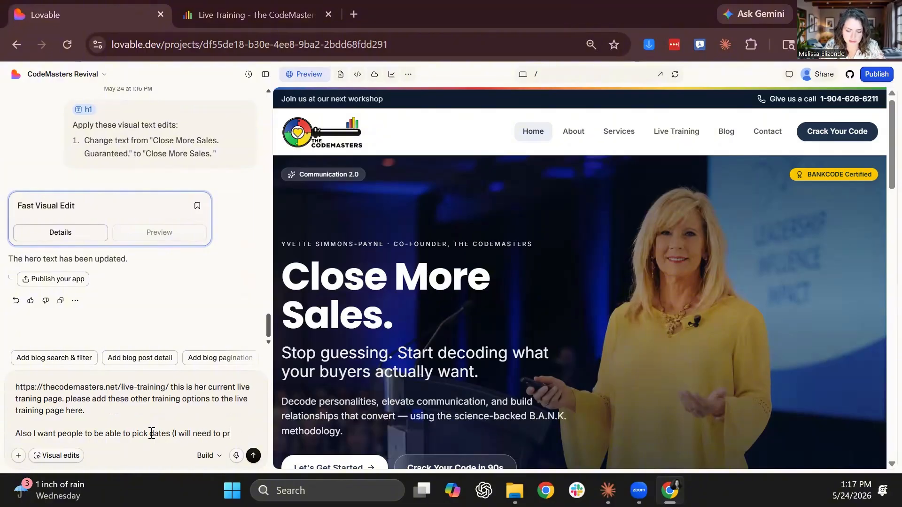
pyautogui.write('e-pgra')
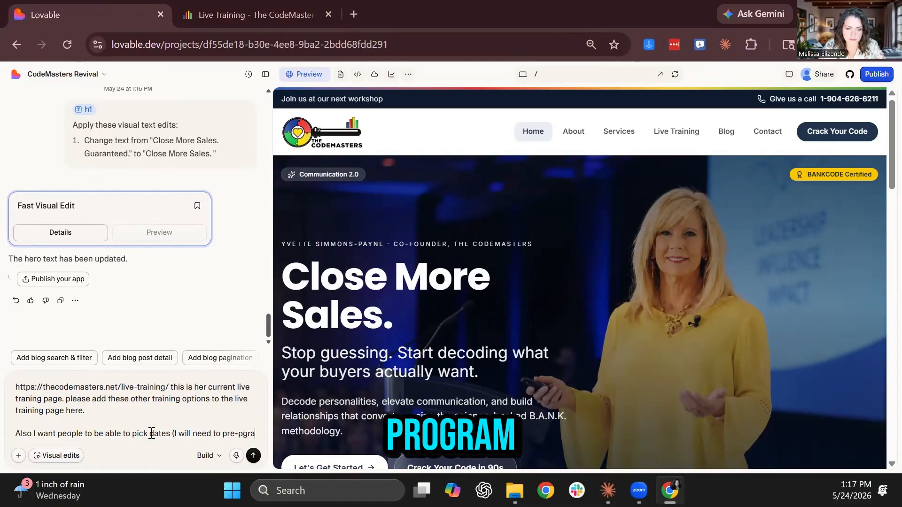
pyautogui.write('omg')
pyautogui.press('BackSpace')
pyautogui.press('BackSpace')
pyautogui.write('g')
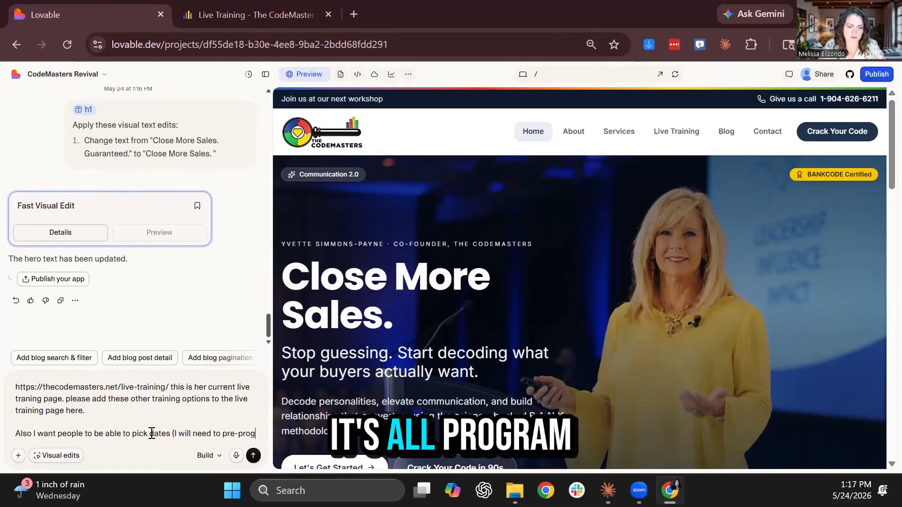
pyautogui.write('ram those dates wi')
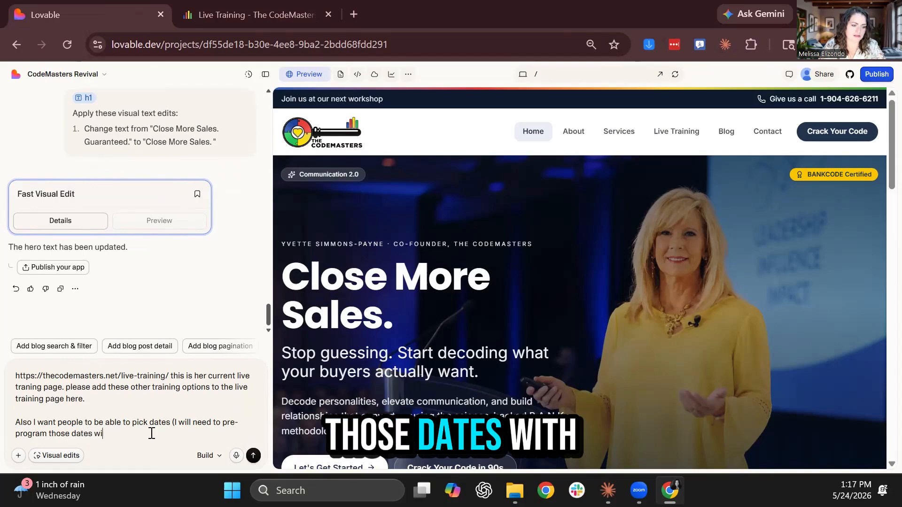
pyautogui.write('th you so you know when, w')
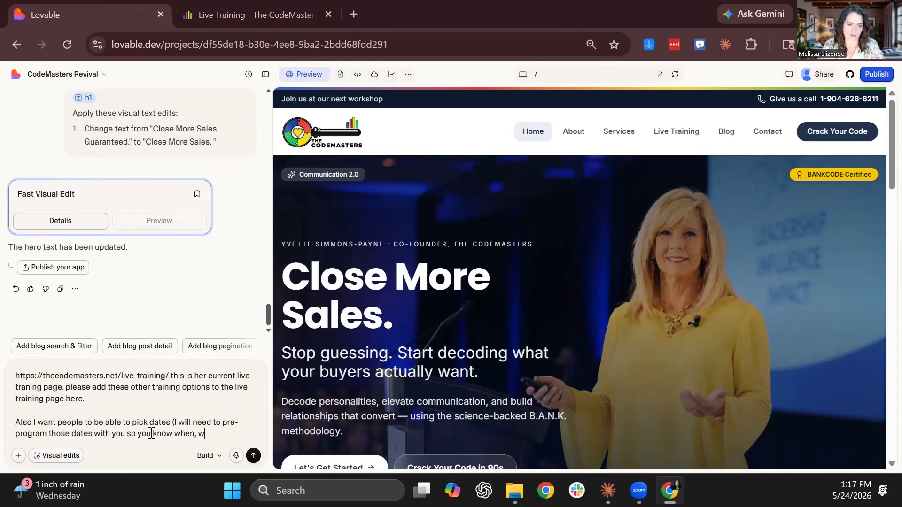
pyautogui.write('here, and')
pyautogui.press('BackSpace')
pyautogui.write('nd what time')
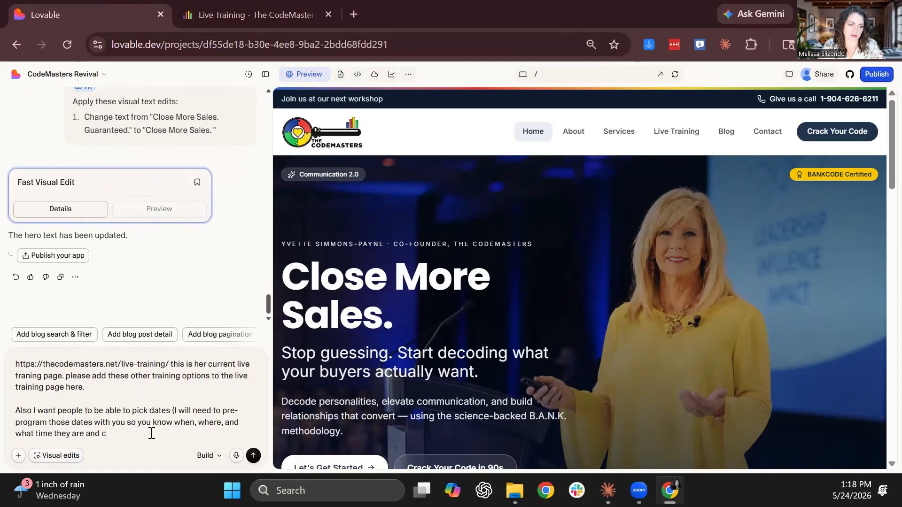
pyautogui.write('then I need for a')
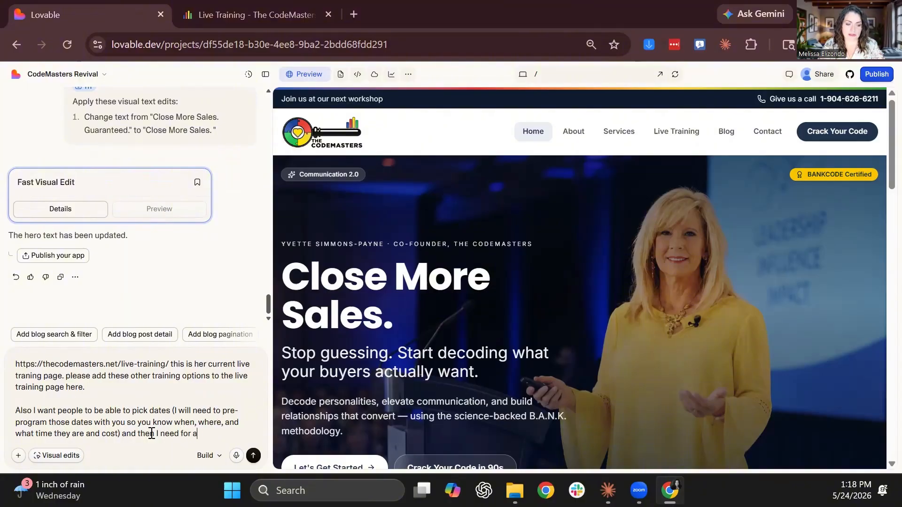
pyautogui.write('ny signs ups to get a reply ema')
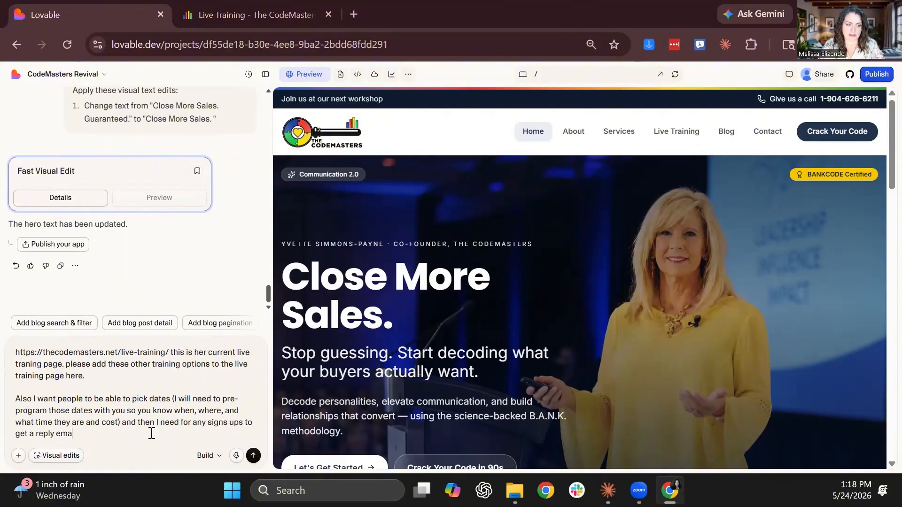
pyautogui.write('il with the information')
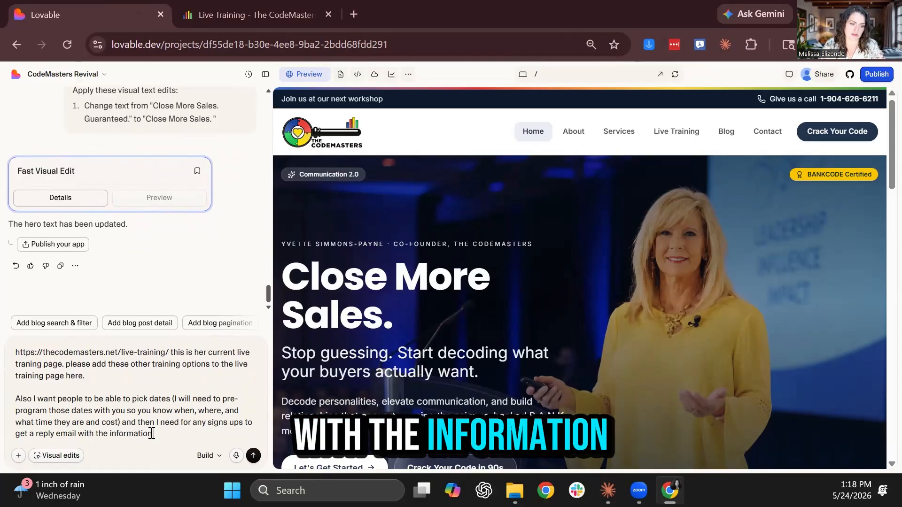
pyautogui.write(' on waht they ened')
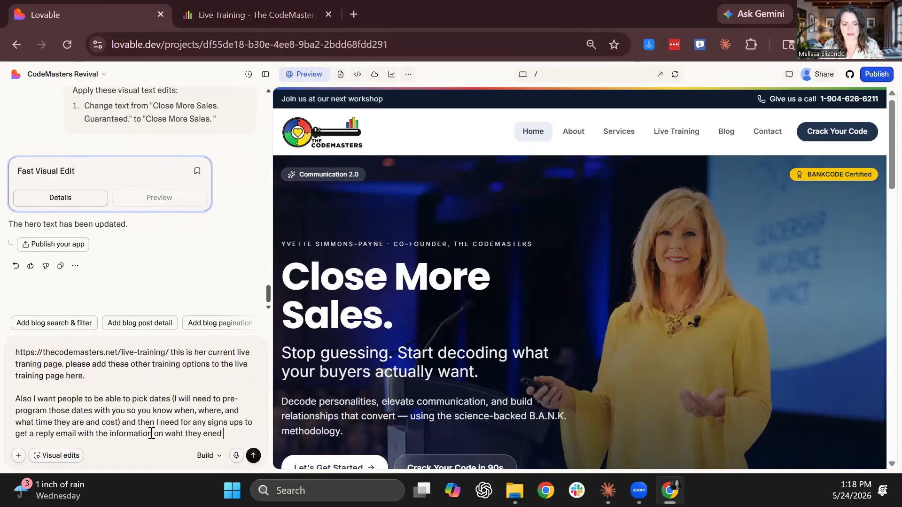
pyautogui.write('to know aabout')
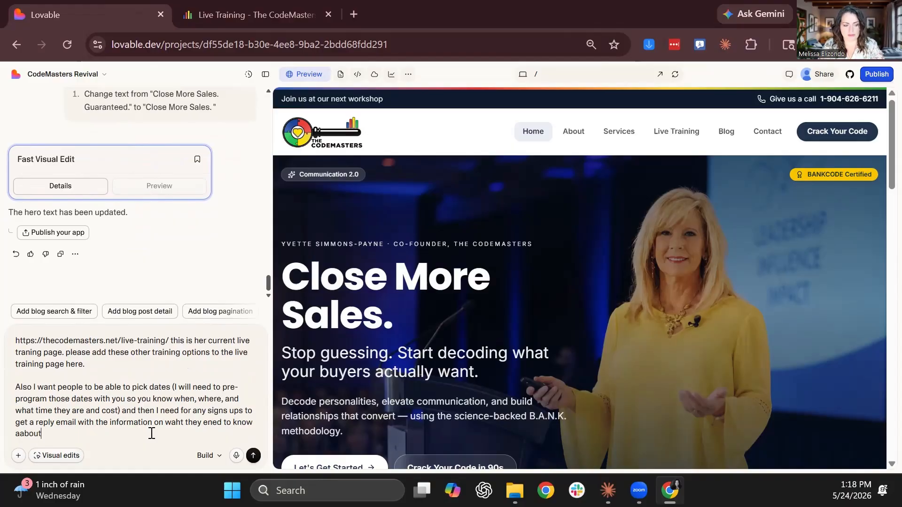
pyautogui.write('Some cl')
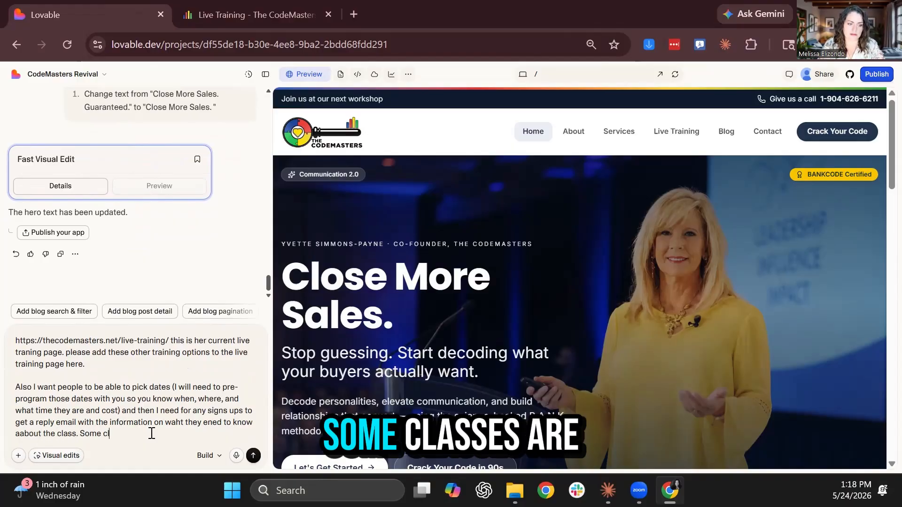
pyautogui.write('asses are in person, ')
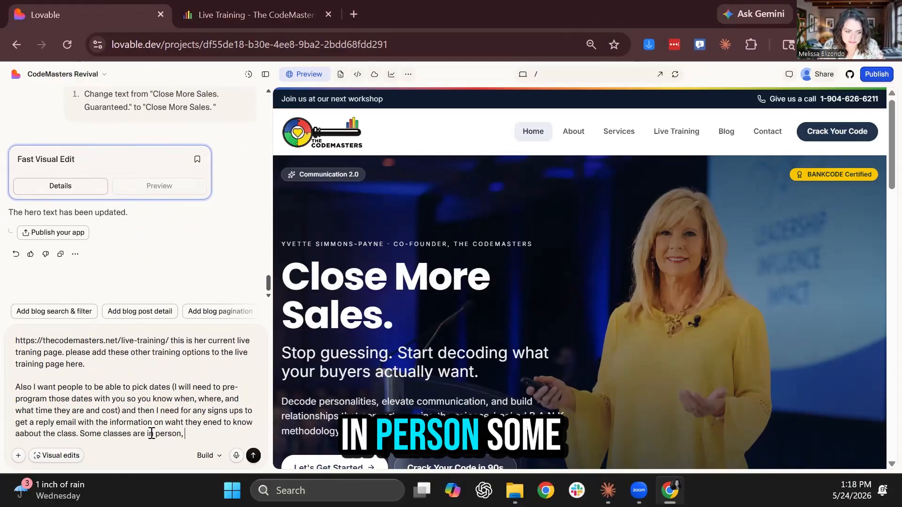
pyautogui.write('some are online.')
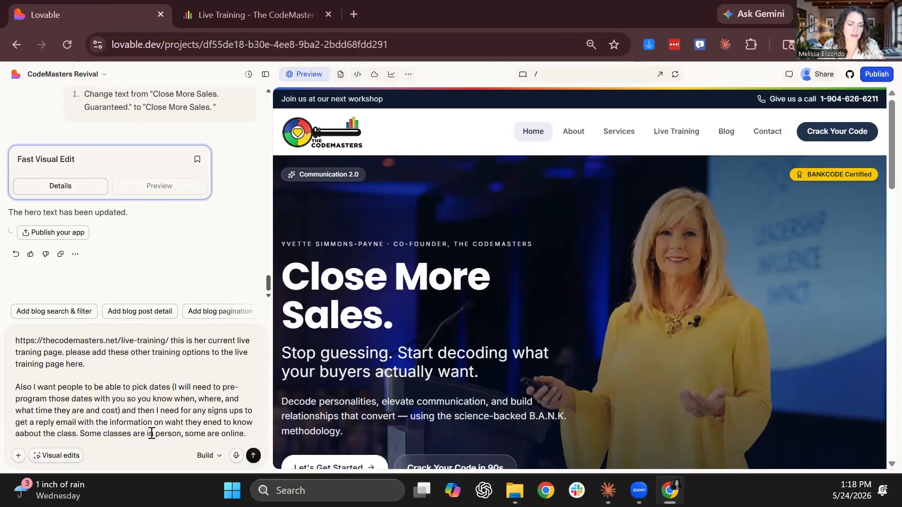
pyautogui.write(' pricing is diff')
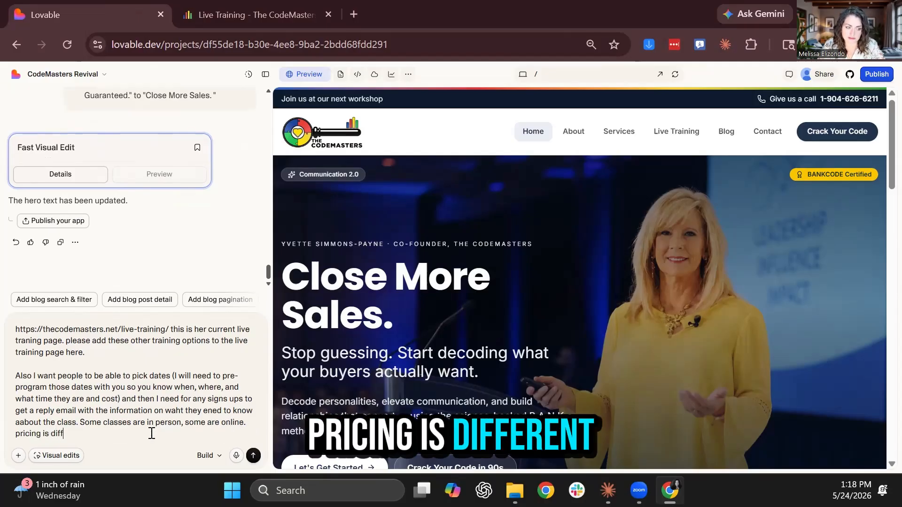
pyautogui.write('erent')
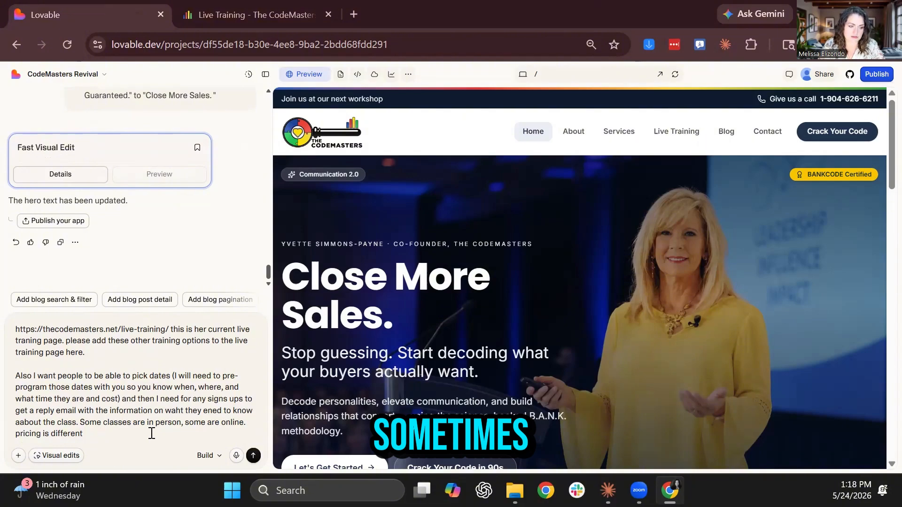
pyautogui.write(' c sometimes. So all that ne')
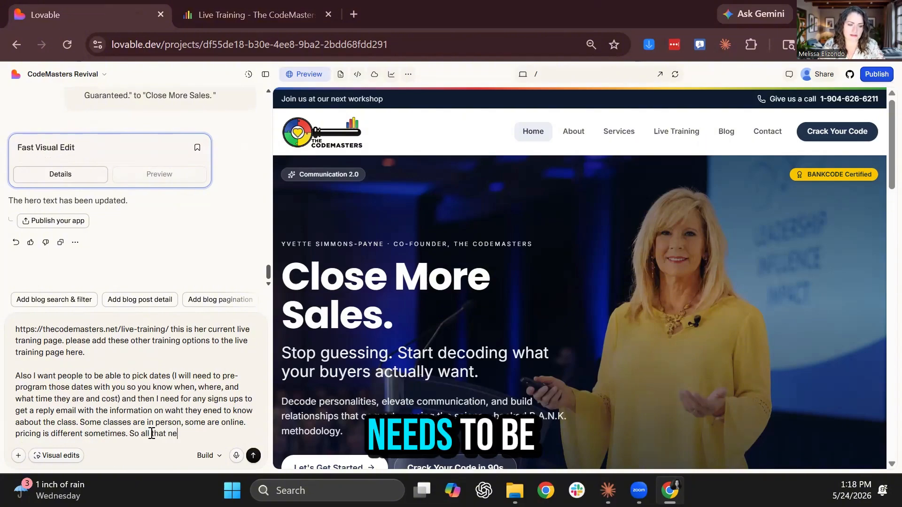
pyautogui.write('eds to be eed')
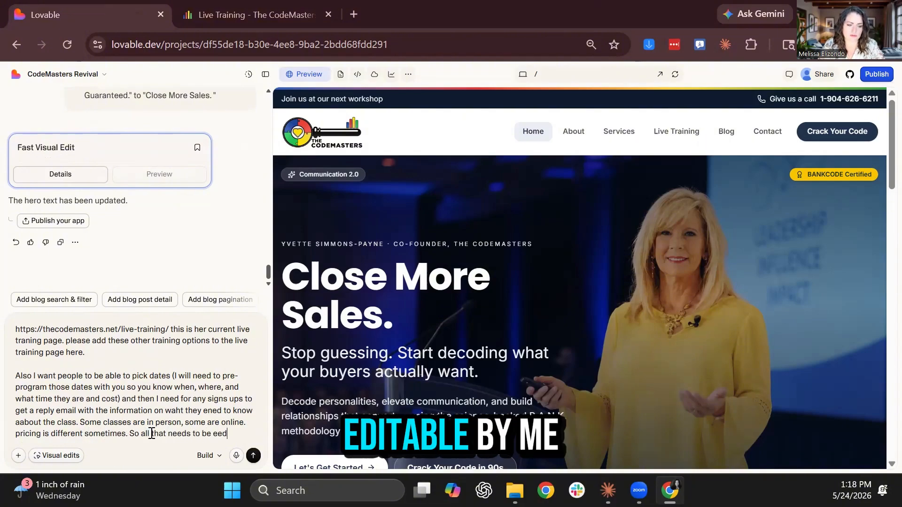
pyautogui.press('BackSpace')
pyautogui.press('BackSpace')
pyautogui.write('ditable by me. ')
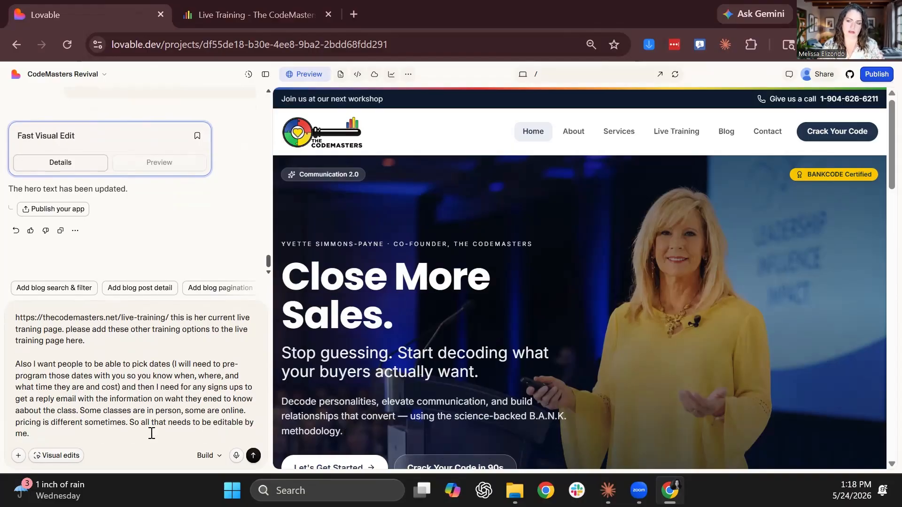
pyautogui.write(' sometimes I do special c')
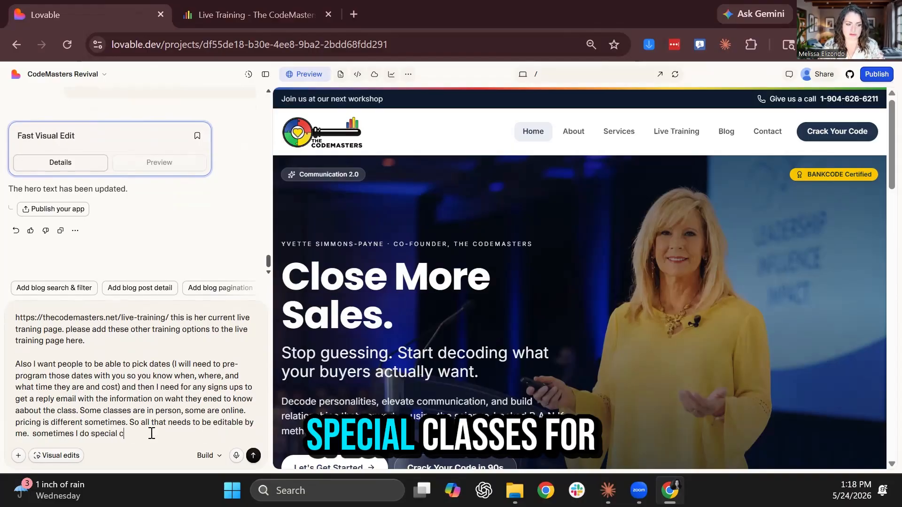
pyautogui.write('lasses for compani')
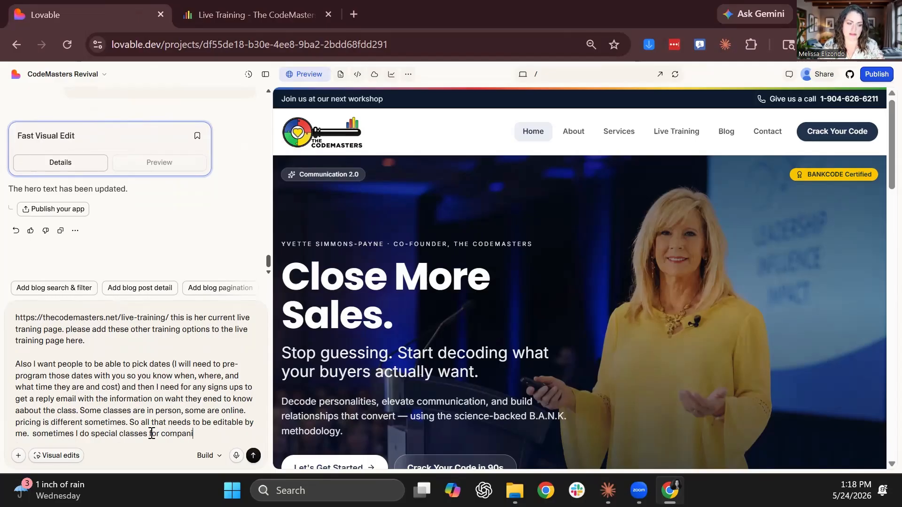
pyautogui.write('es. and they may')
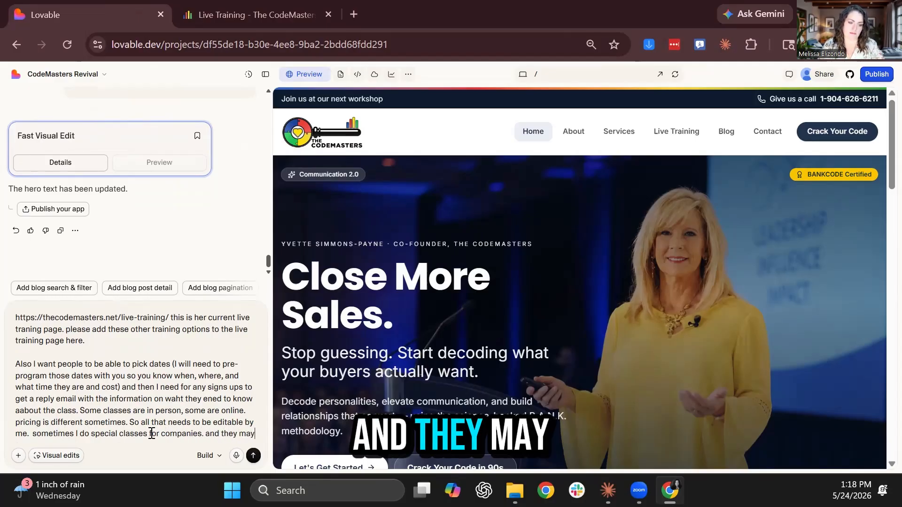
pyautogui.write(' want peope ')
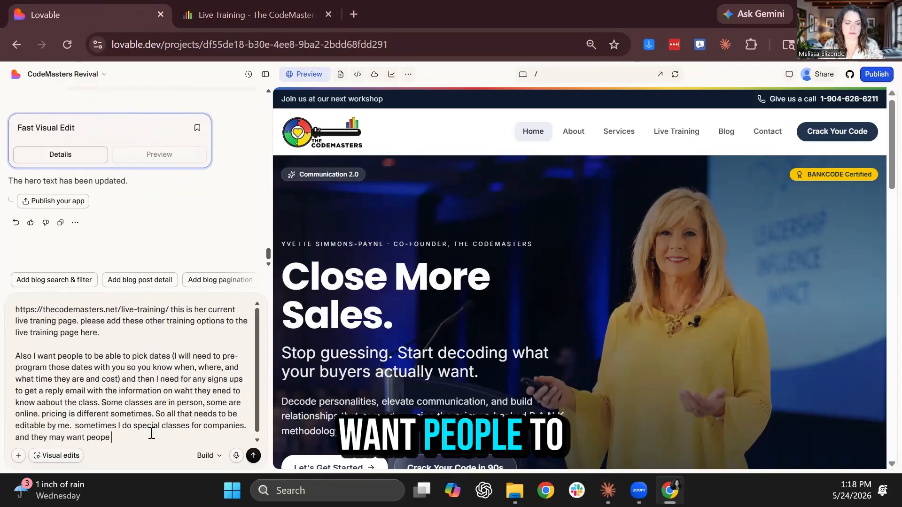
pyautogui.write('to sign up in adv')
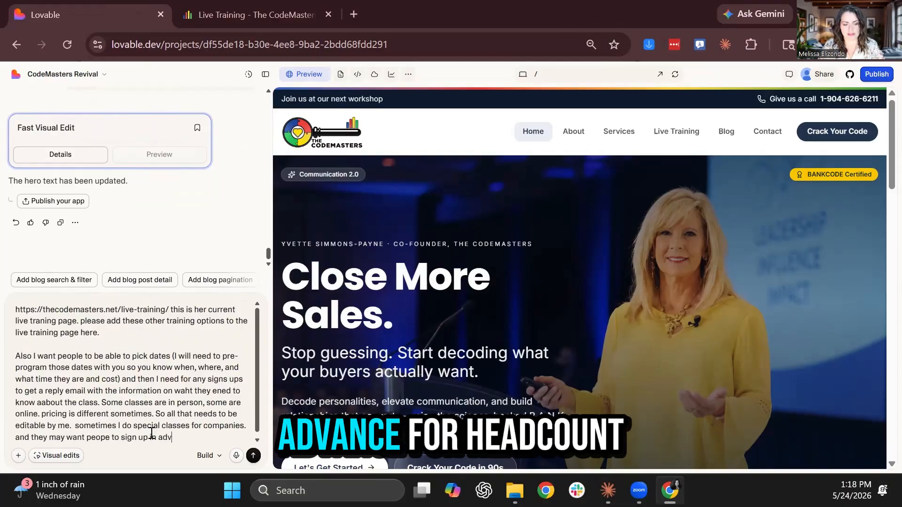
pyautogui.write('ance for headco')
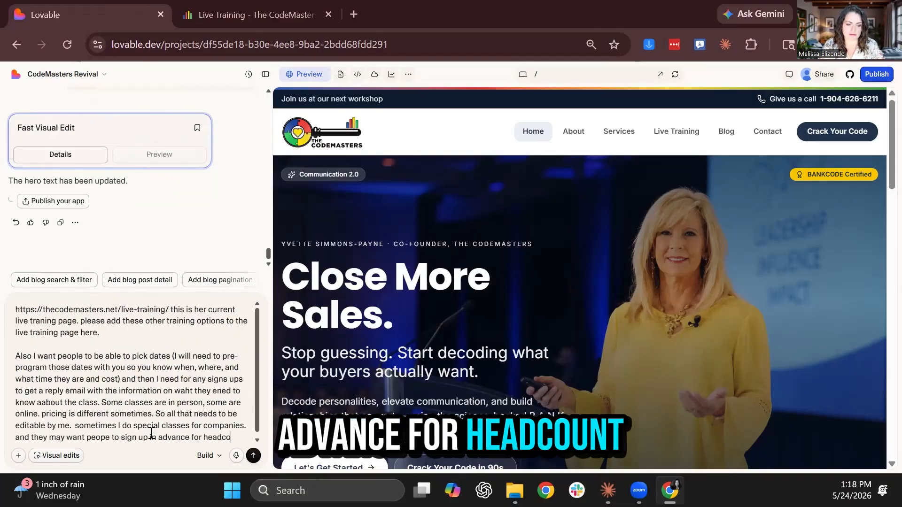
pyautogui.write('unt. It may not cos')
pyautogui.write('t t')
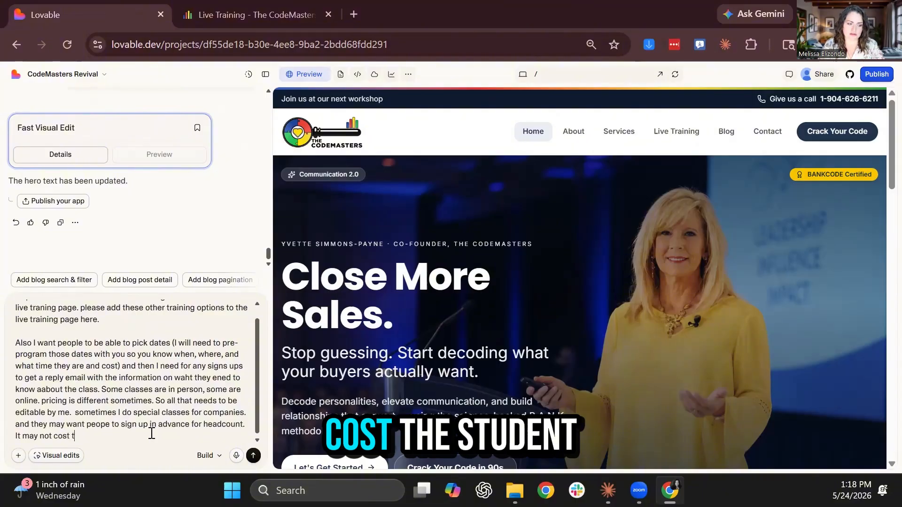
pyautogui.write('he student, bu i ')
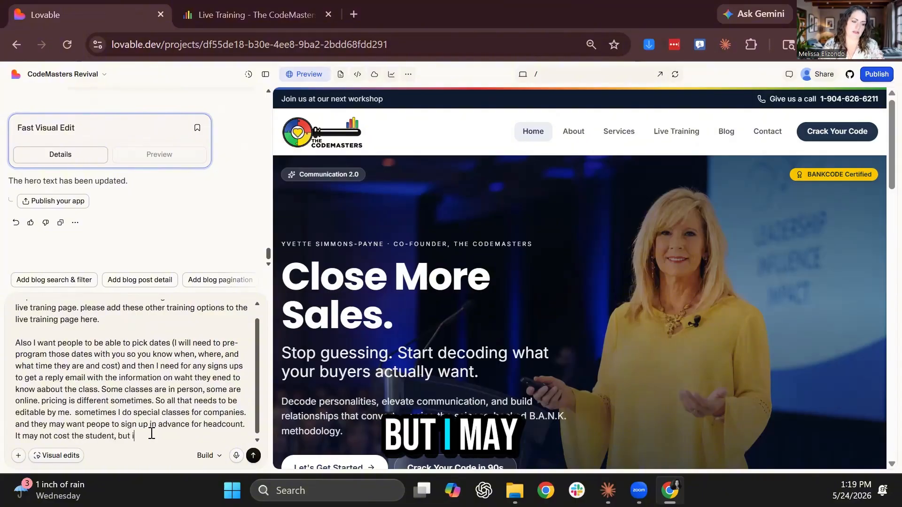
pyautogui.write(' need to capture tha')
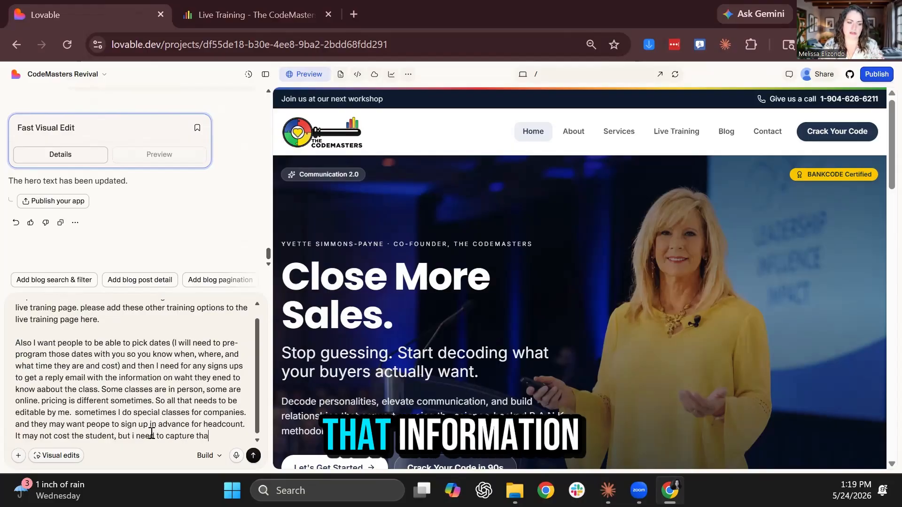
pyautogui.write('t information.')
pyautogui.press('Return')
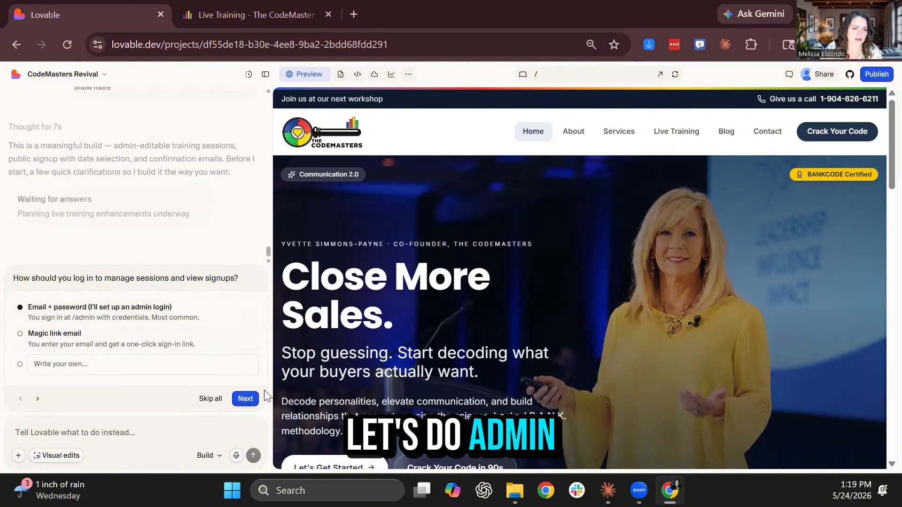
# Answer with email-and-password admin login and a what-to-bring email note, then submit
pyautogui.click(245, 399)
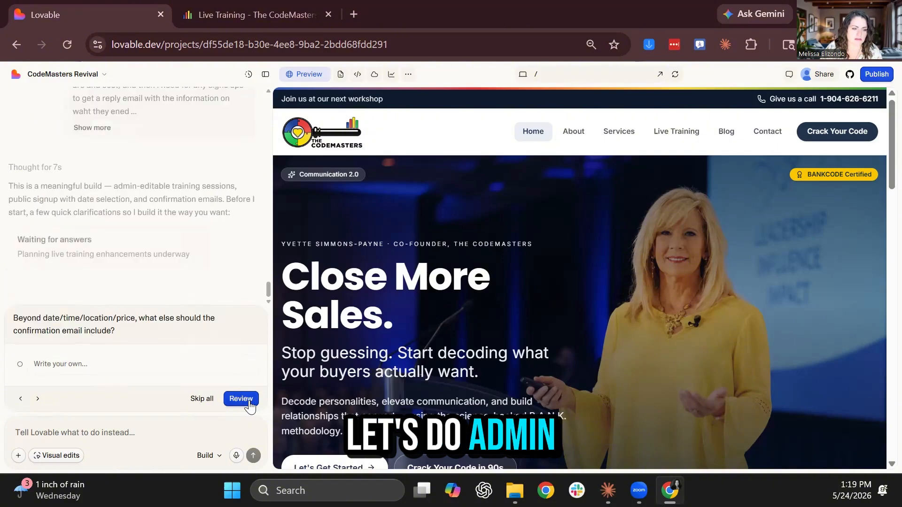
pyautogui.click(124, 366)
pyautogui.write('What they need')
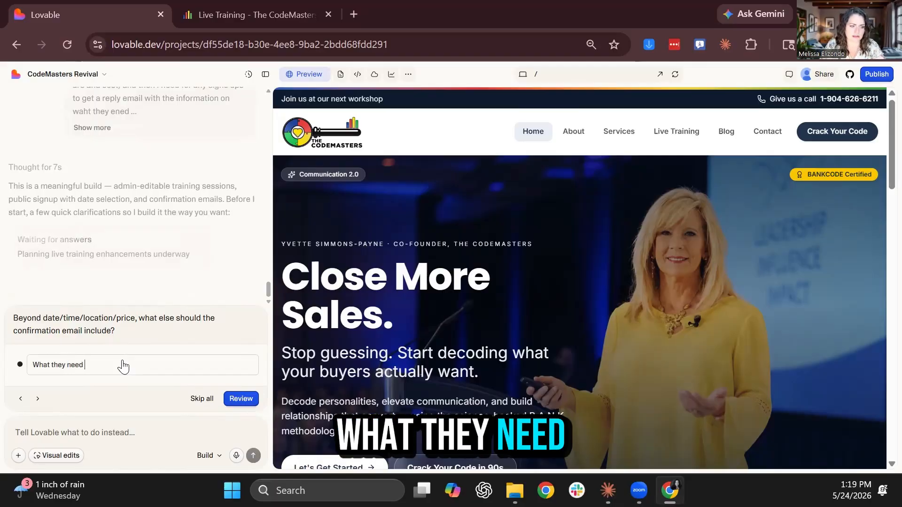
pyautogui.write(' to bring and')
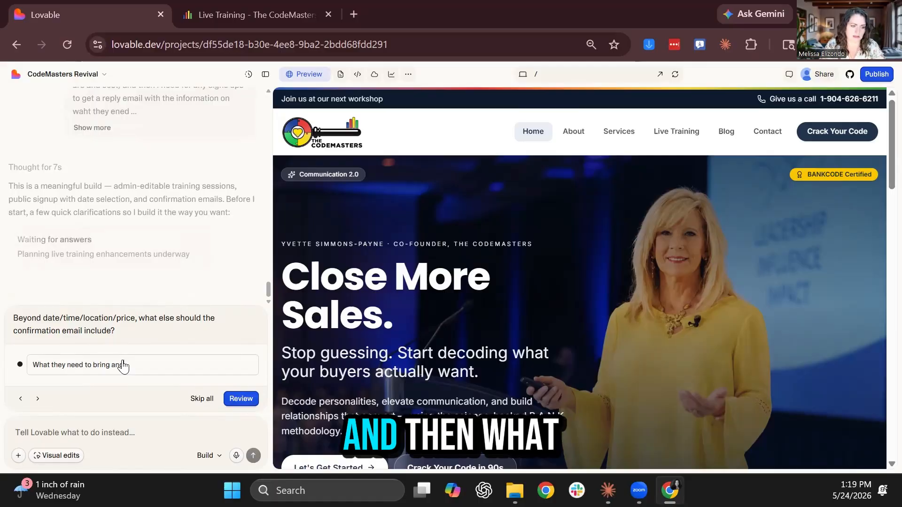
pyautogui.write(' what we provid')
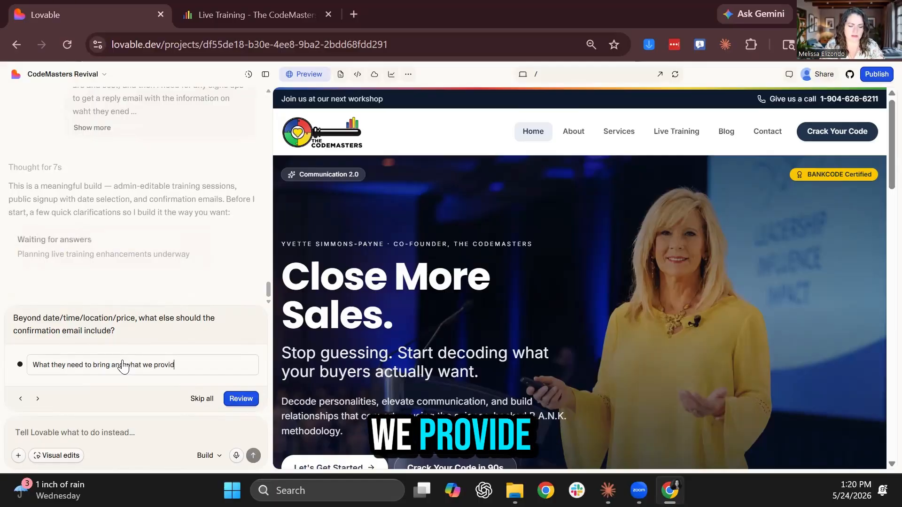
pyautogui.write('e. (i.e. booklets, ')
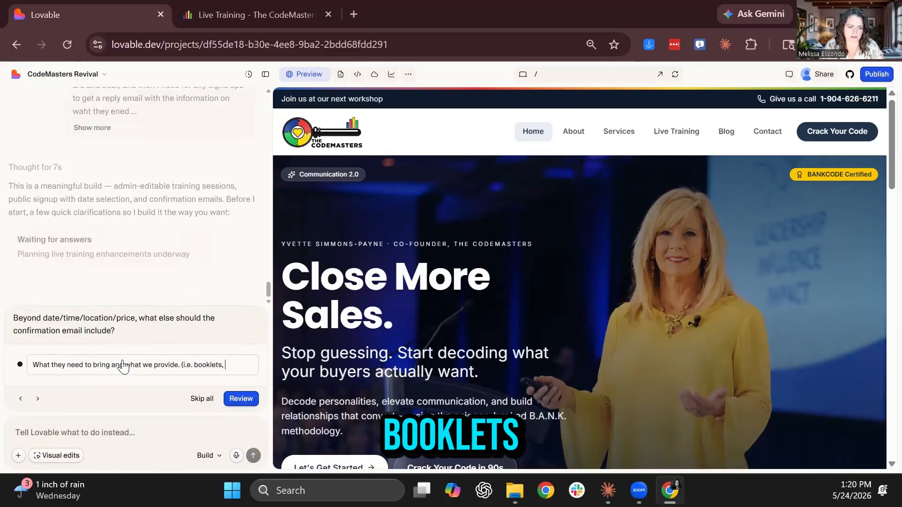
pyautogui.write('lunch, etc) ')
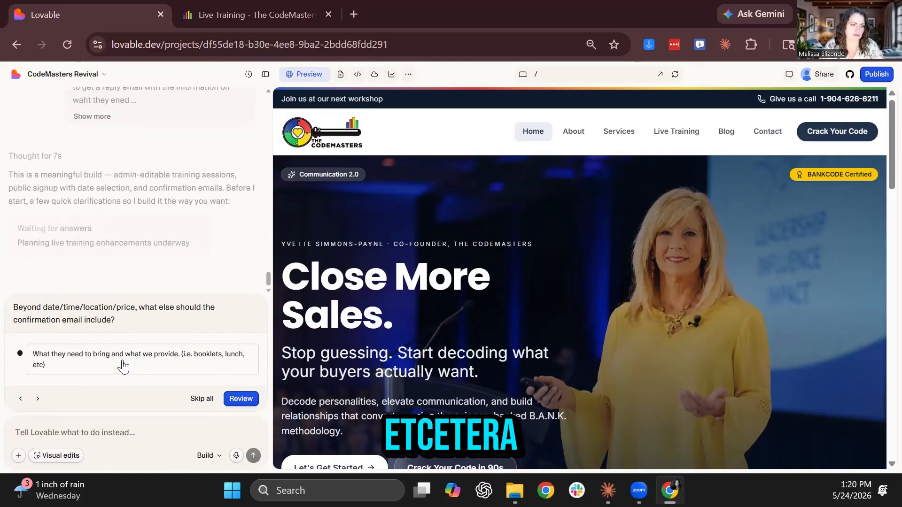
pyautogui.write('they need t')
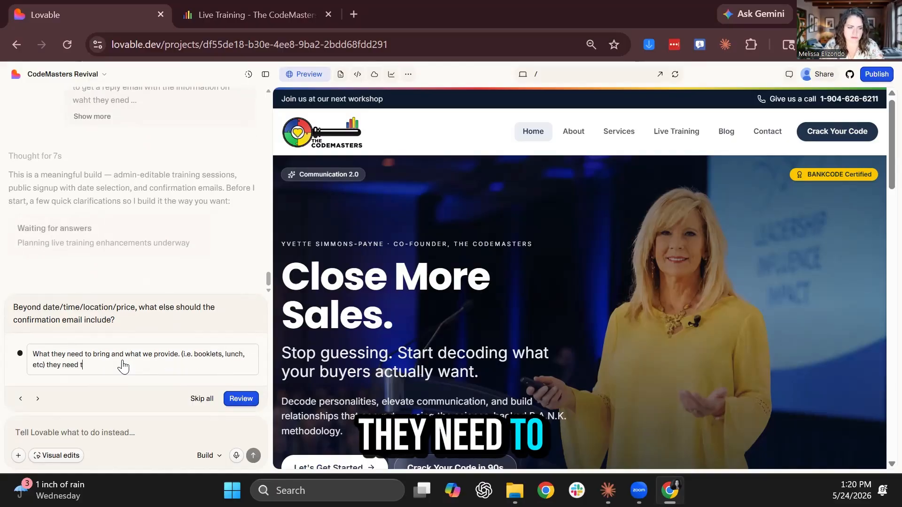
pyautogui.write('o pr')
pyautogui.write('ring pen')
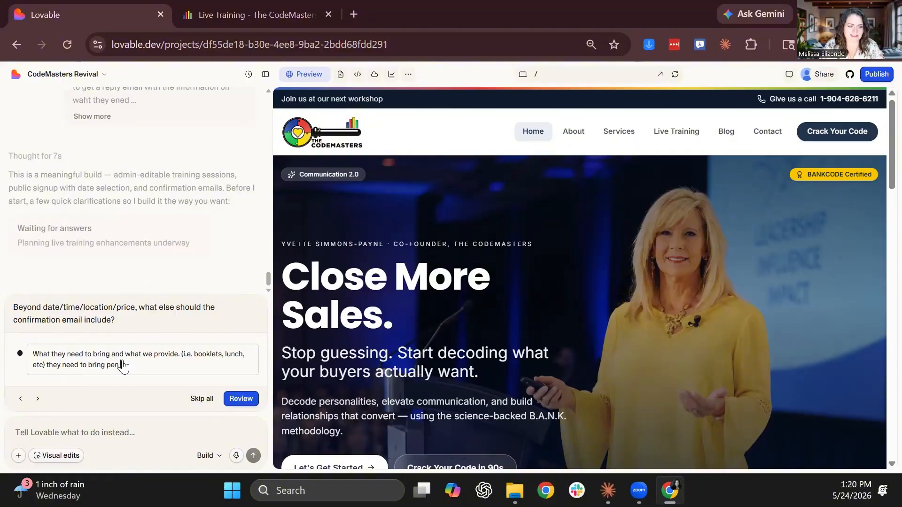
pyautogui.write(' and paper and')
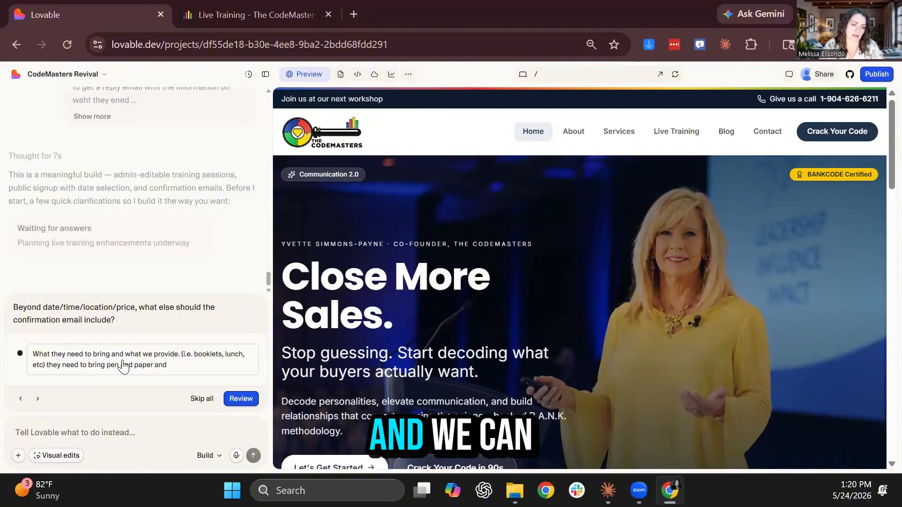
pyautogui.press('BackSpace')
pyautogui.press('BackSpace')
pyautogui.press('BackSpace')
pyautogui.press('BackSpace')
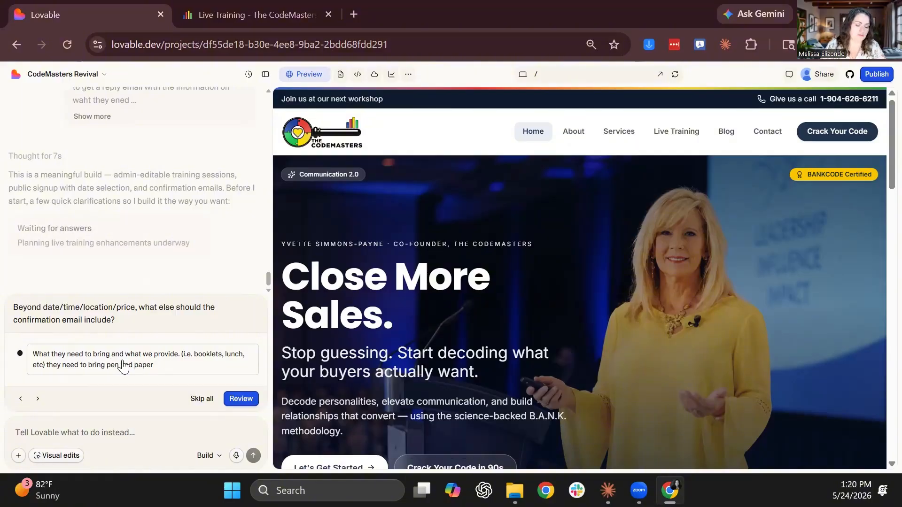
pyautogui.click(241, 399)
pyautogui.click(163, 433)
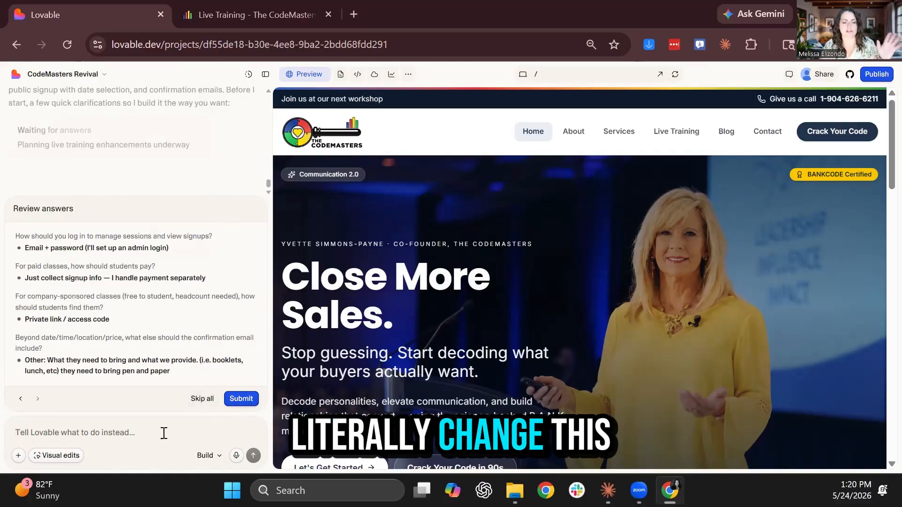
pyautogui.click(241, 399)
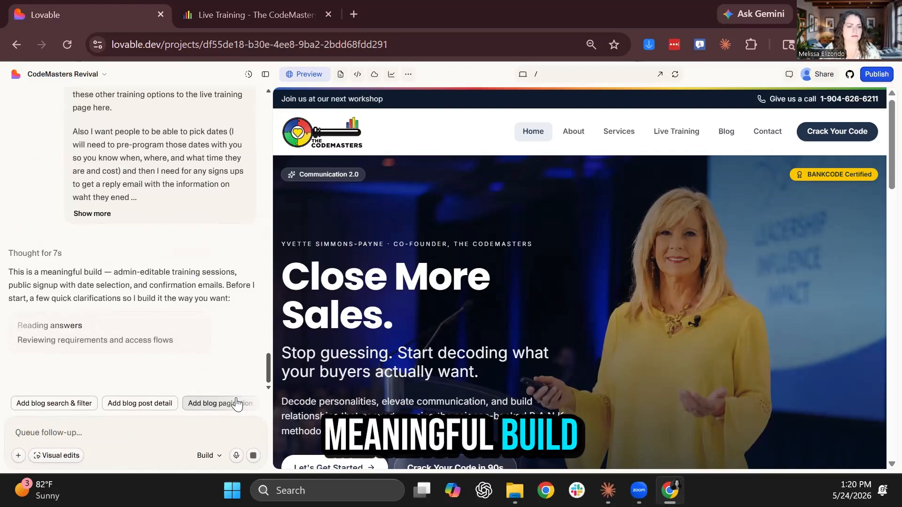
# Open the current CodeMasters site's blog page for reference, then return to the Lovable project
pyautogui.scroll(-10, 369, 311)
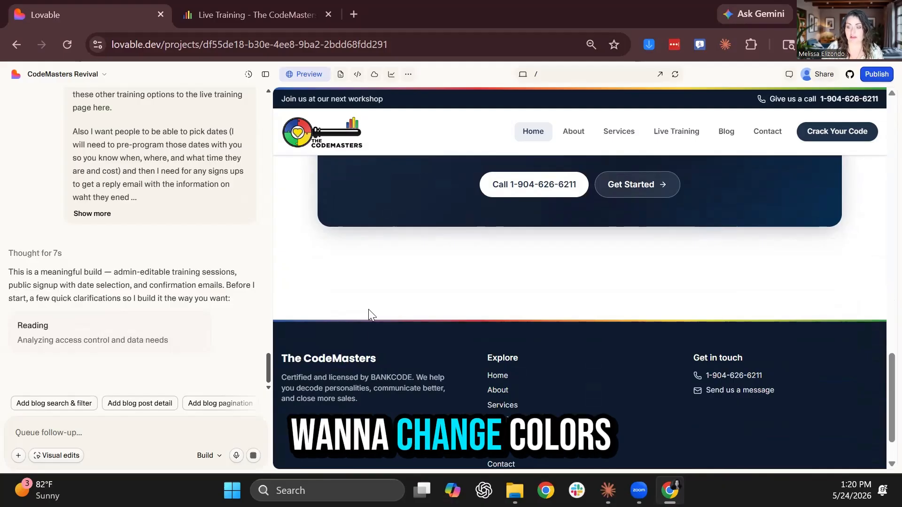
pyautogui.scroll(-1, 369, 309)
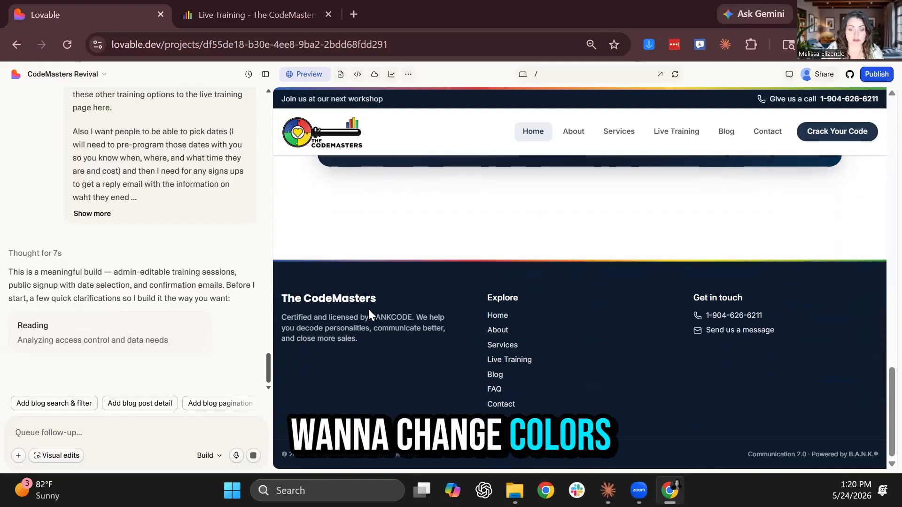
pyautogui.click(273, 17)
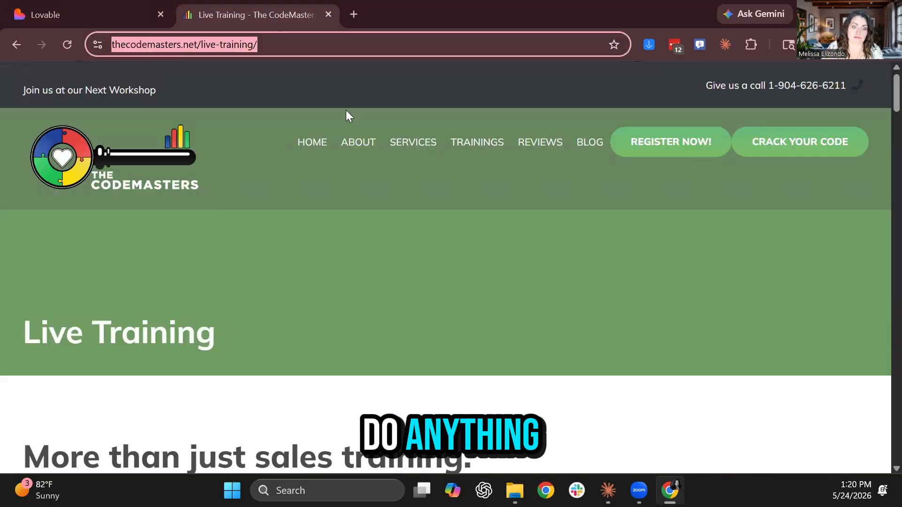
pyautogui.click(588, 146)
pyautogui.scroll(-3, 439, 334)
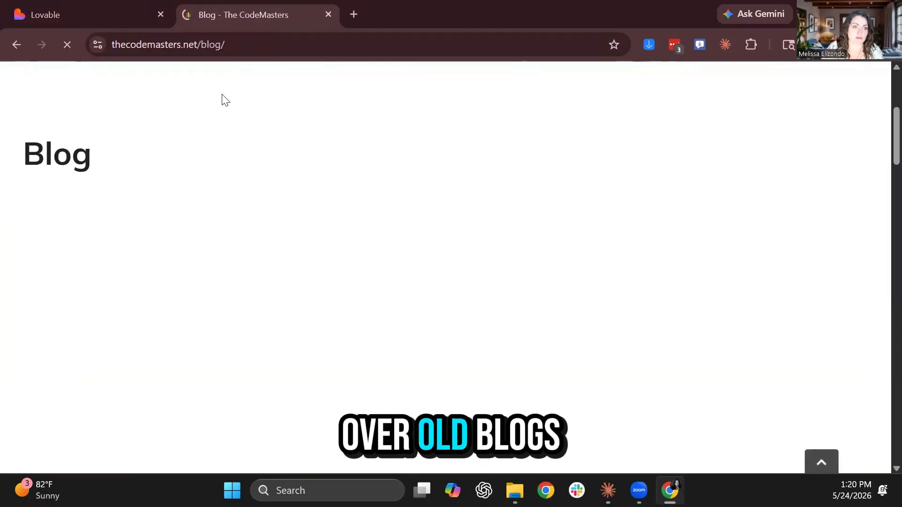
pyautogui.click(101, 16)
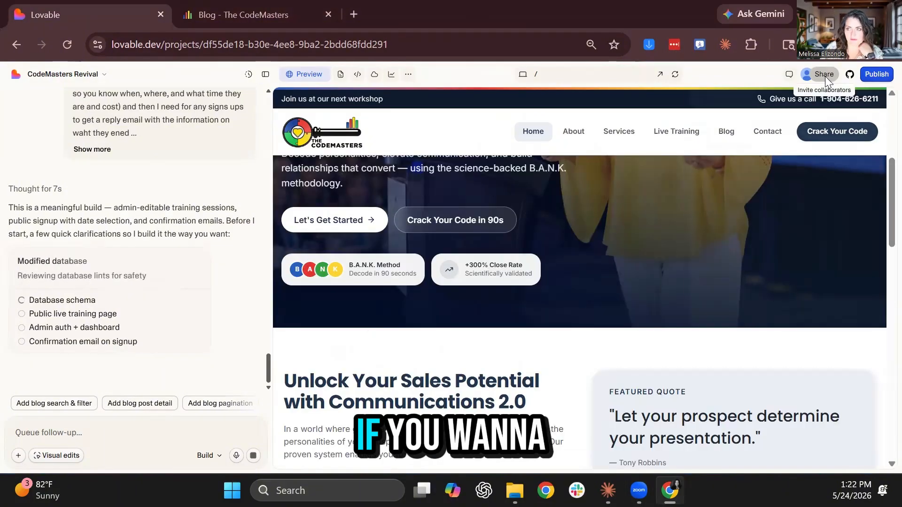
# Review who has access to the project and the pending invite's options
pyautogui.click(825, 77)
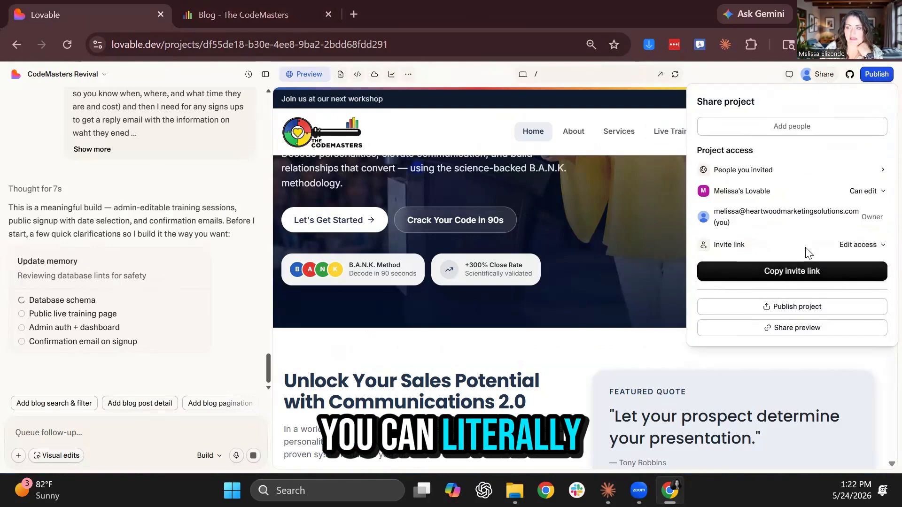
pyautogui.click(792, 126)
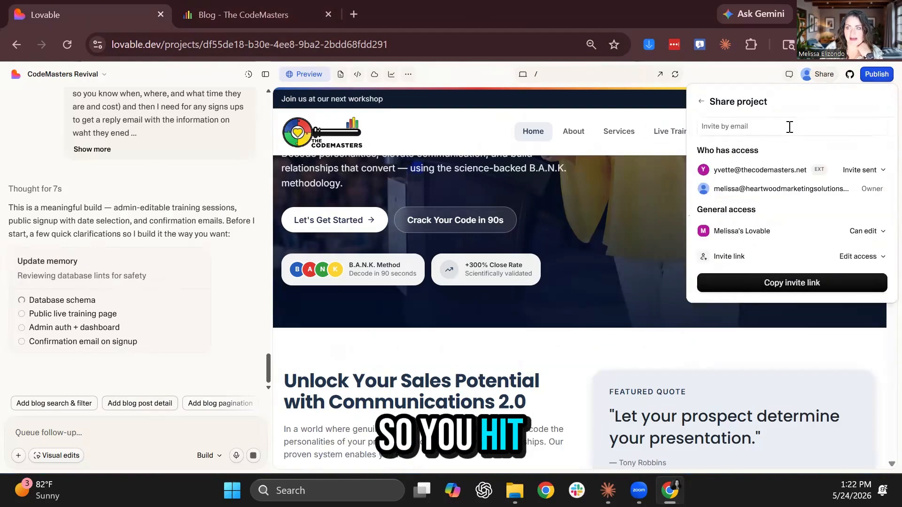
pyautogui.click(831, 107)
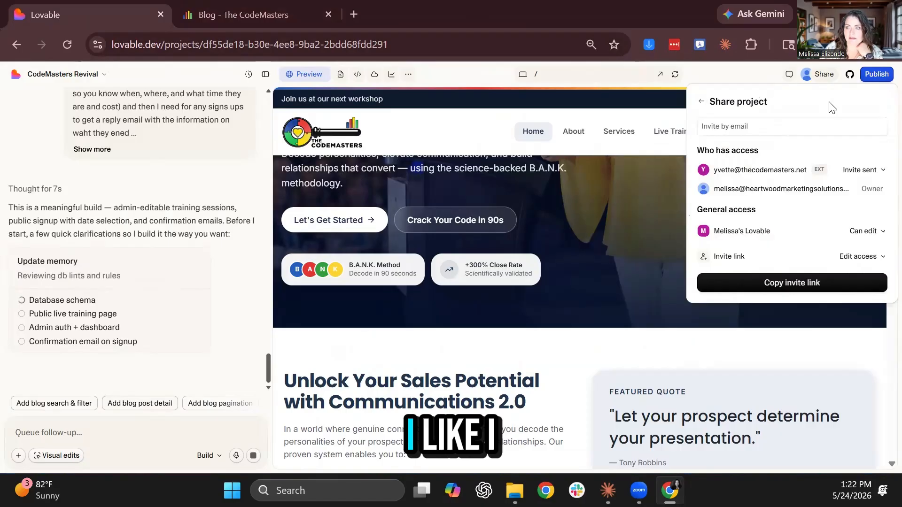
pyautogui.click(867, 170)
pyautogui.click(853, 170)
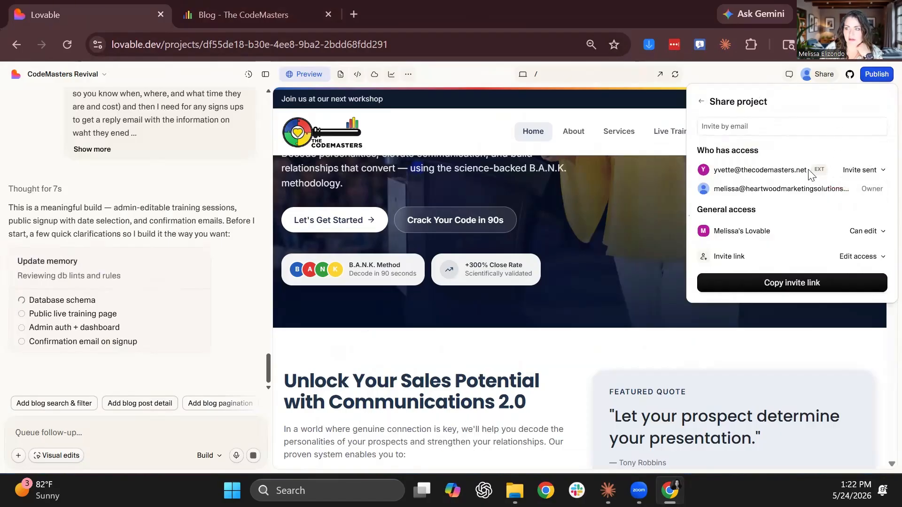
# Keep edit access on the invite link, copy it, and bring up the publish details
pyautogui.click(854, 258)
pyautogui.click(821, 280)
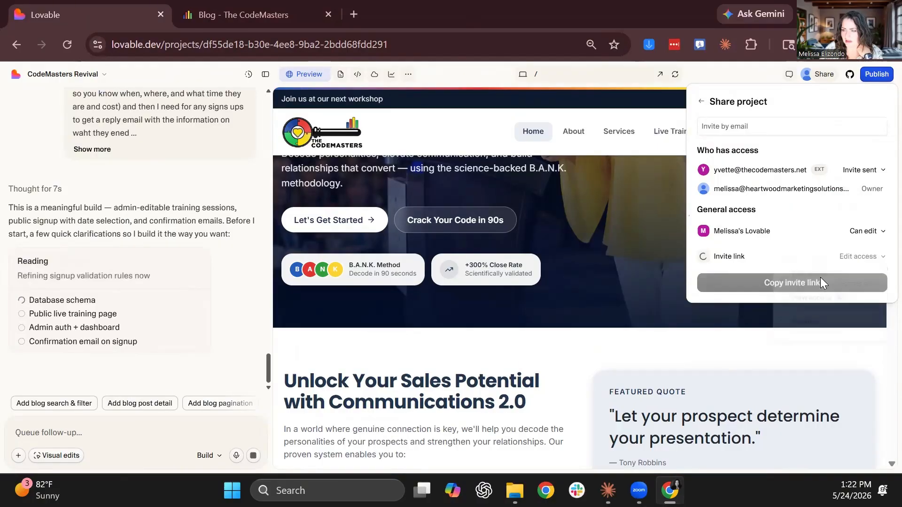
pyautogui.click(780, 283)
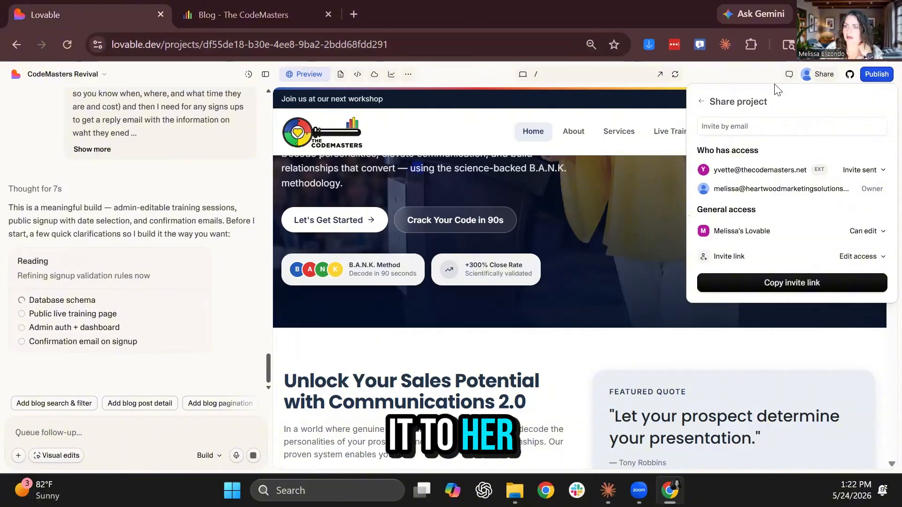
pyautogui.click(879, 75)
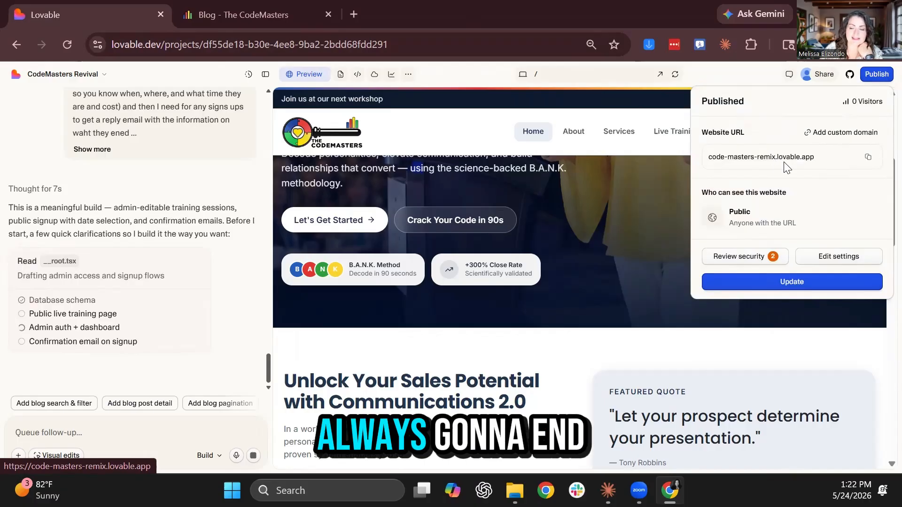
# Connect thecodemasters.net as a root domain with www redirect, then highlight both listed domains
pyautogui.click(840, 134)
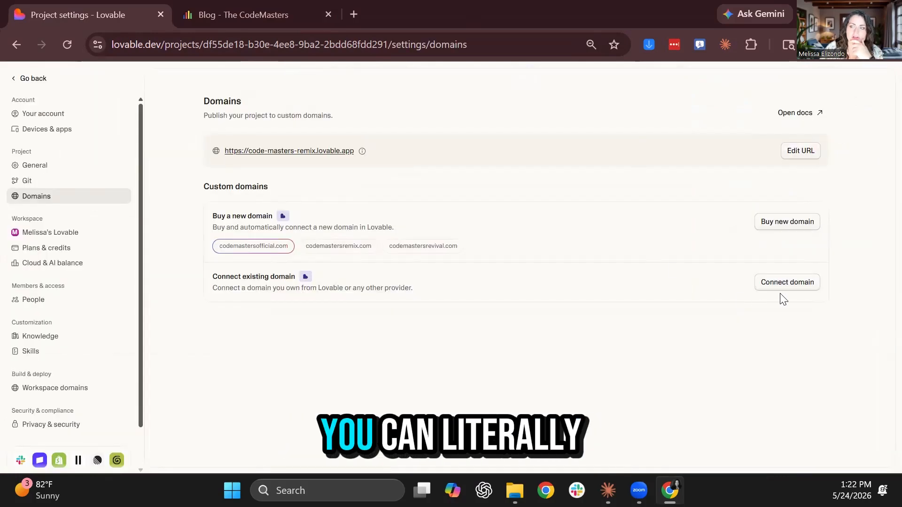
pyautogui.click(789, 284)
pyautogui.click(450, 283)
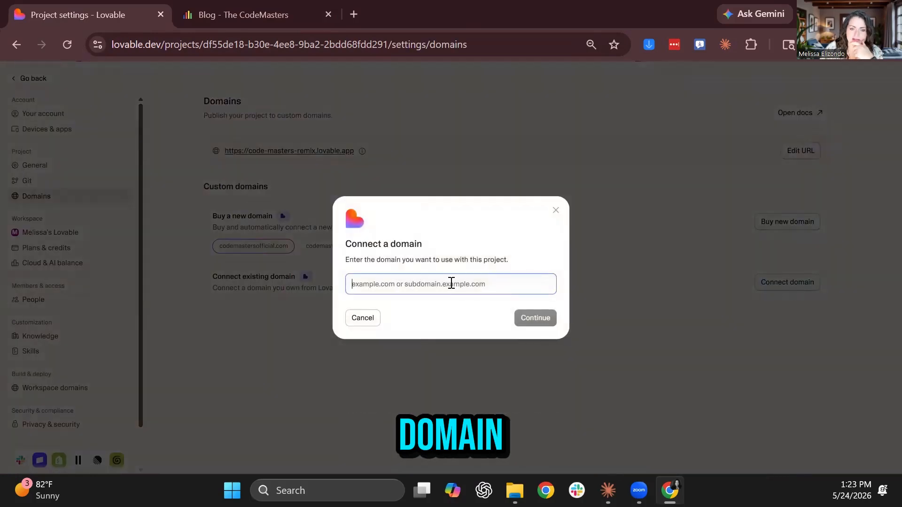
pyautogui.write('thec')
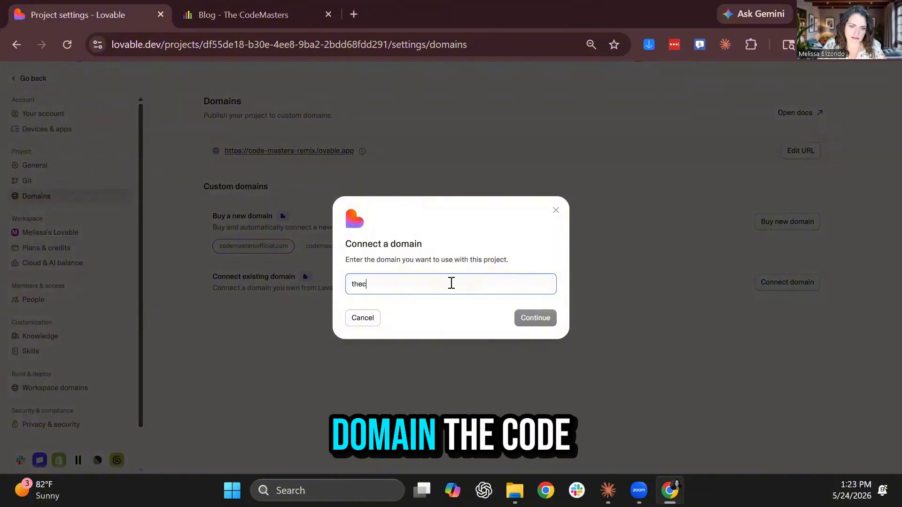
pyautogui.write('odemasters.')
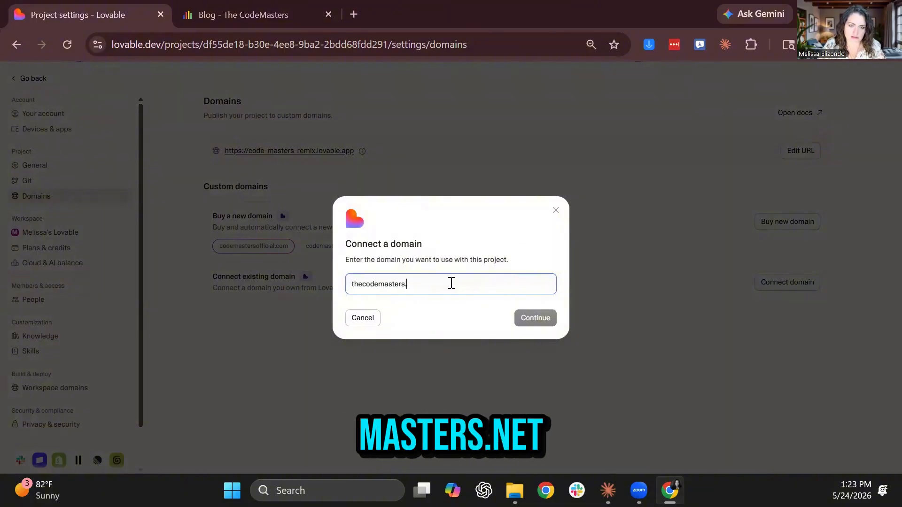
pyautogui.write('net')
pyautogui.press('Return')
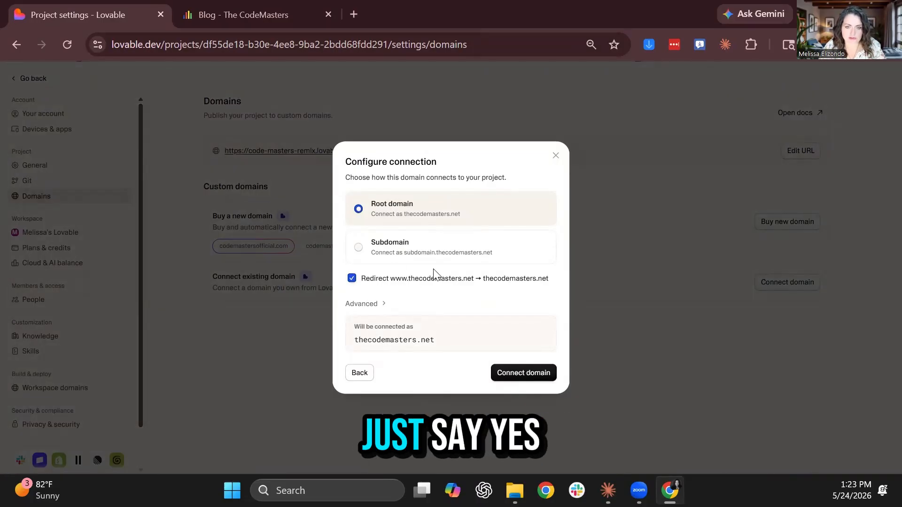
pyautogui.click(534, 374)
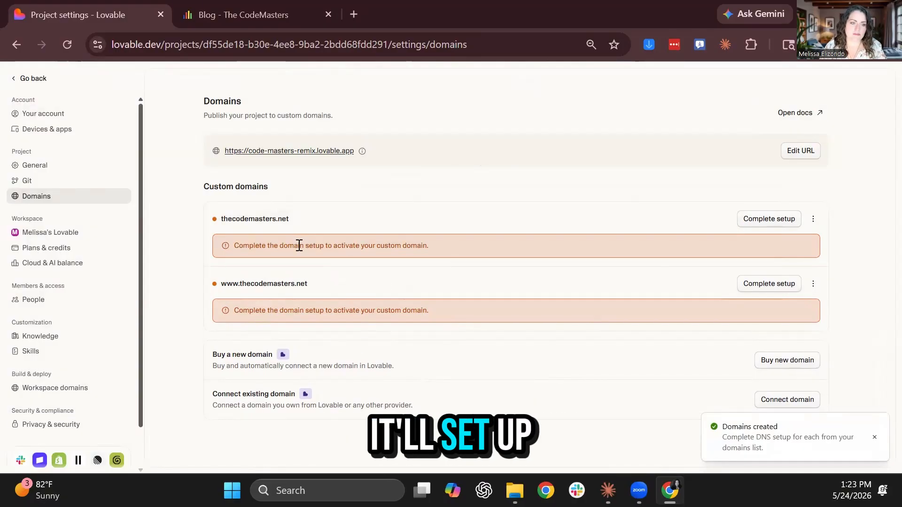
pyautogui.moveTo(221, 219); pyautogui.dragTo(291, 220)
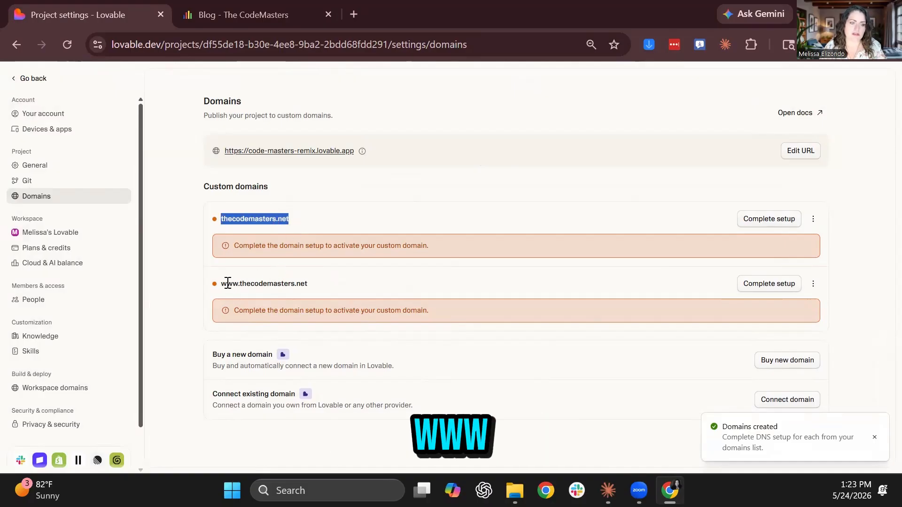
pyautogui.moveTo(221, 283); pyautogui.dragTo(238, 283)
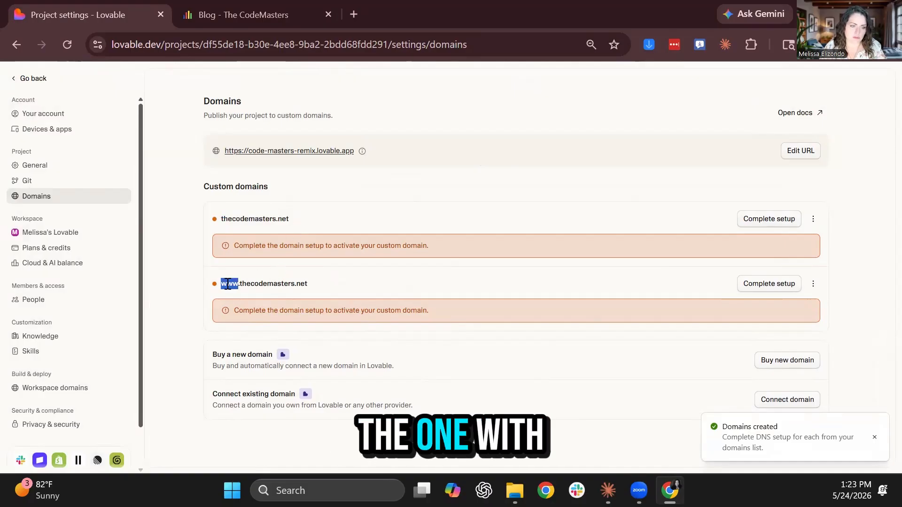
# Start automatic setup for thecodemasters.net and clear the prefilled registrar login and password
pyautogui.click(770, 220)
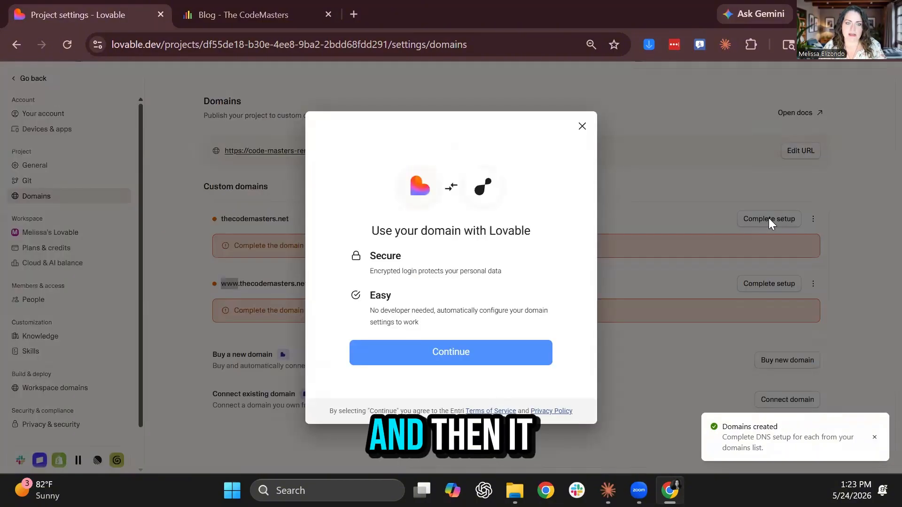
pyautogui.click(499, 350)
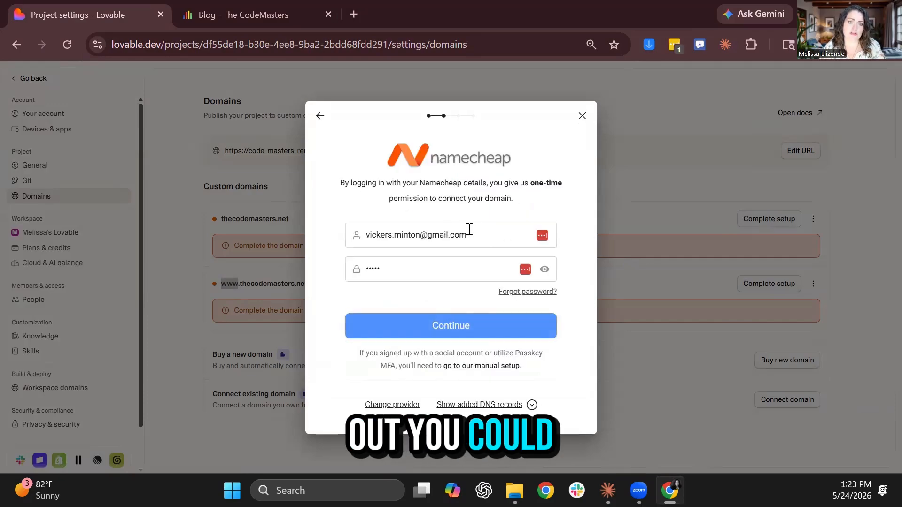
pyautogui.moveTo(469, 229); pyautogui.dragTo(331, 235)
pyautogui.press('BackSpace')
pyautogui.press('Tab')
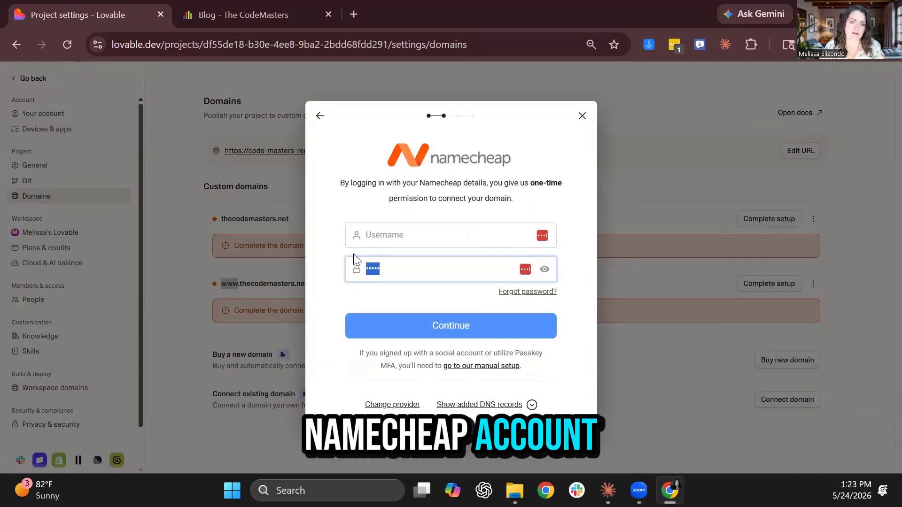
pyautogui.press('BackSpace')
pyautogui.click(334, 286)
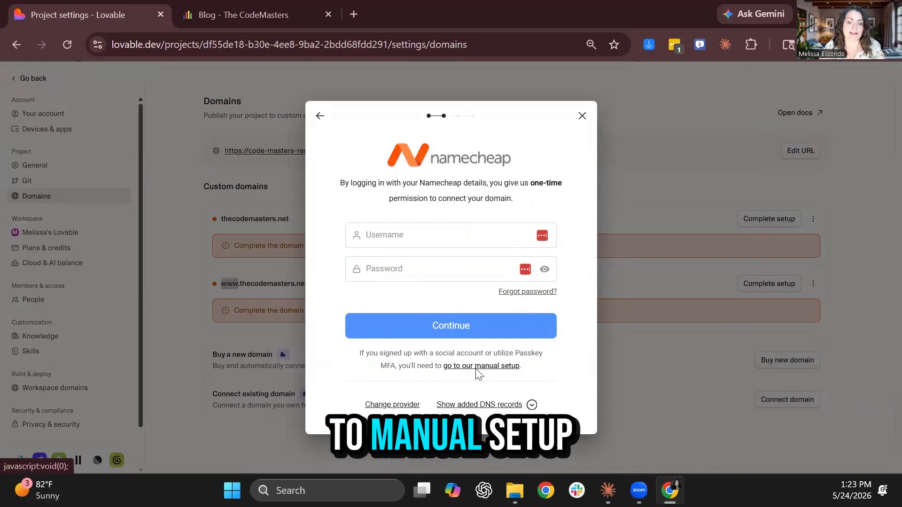
# Switch to manual DNS setup, then abandon the domain setup wizard
pyautogui.click(489, 366)
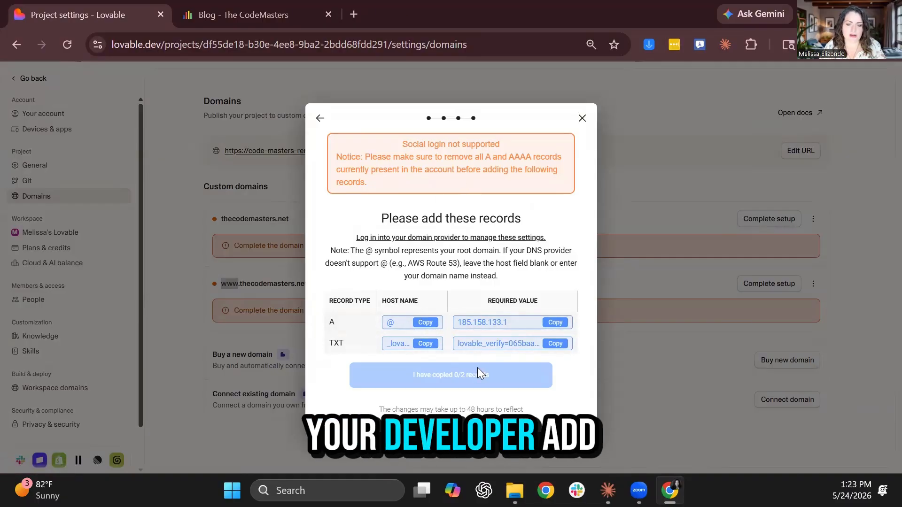
pyautogui.click(583, 118)
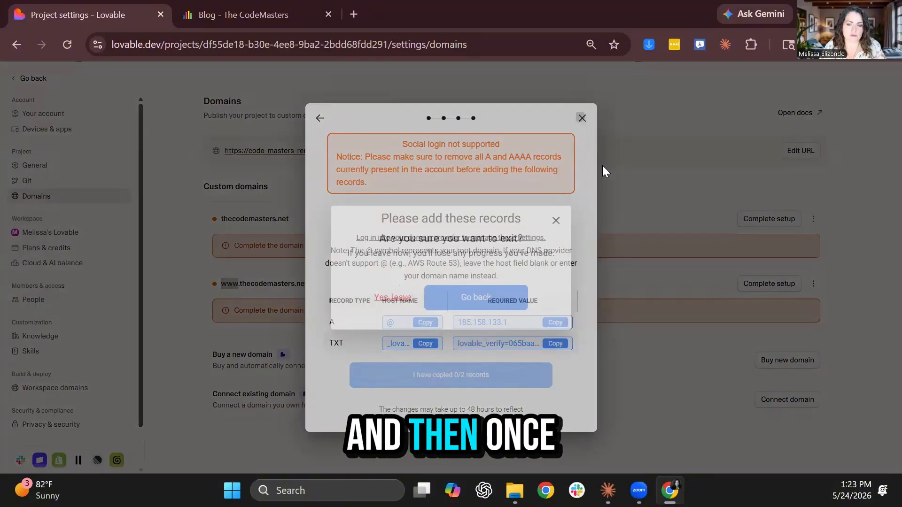
pyautogui.click(435, 302)
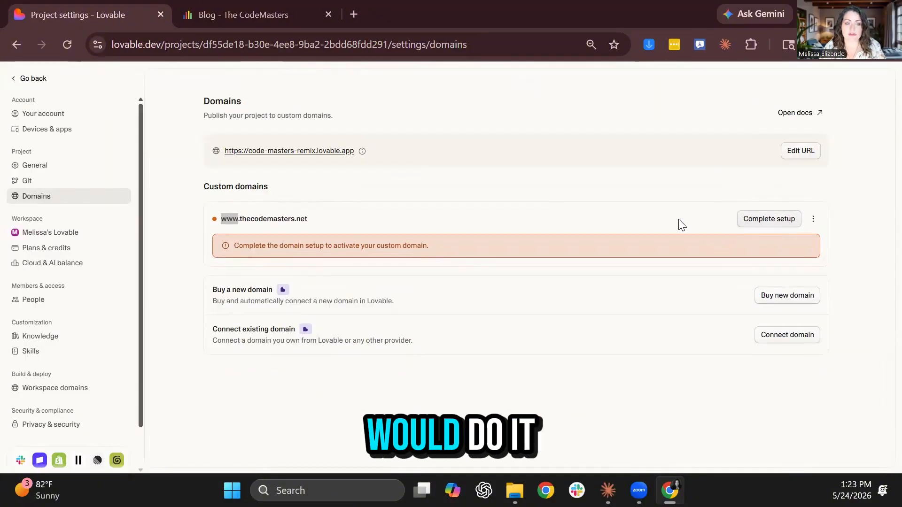
pyautogui.click(812, 220)
pyautogui.click(812, 233)
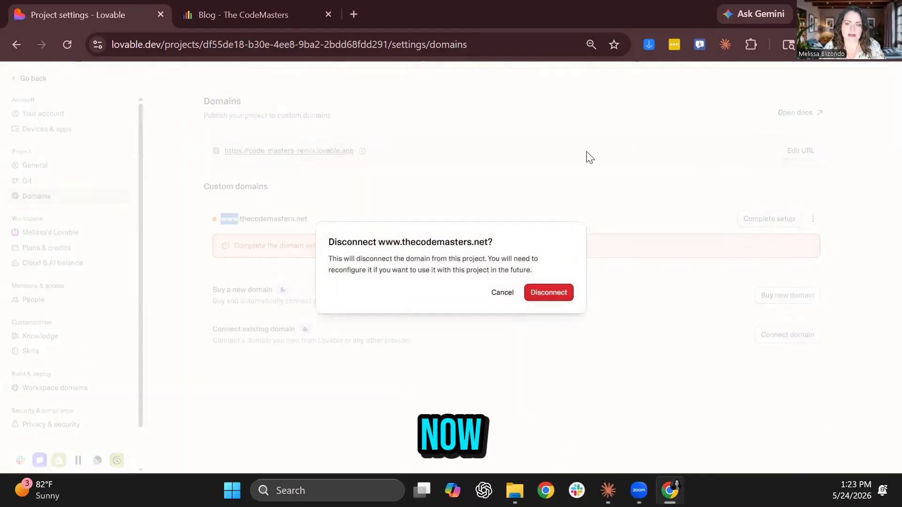
pyautogui.click(553, 293)
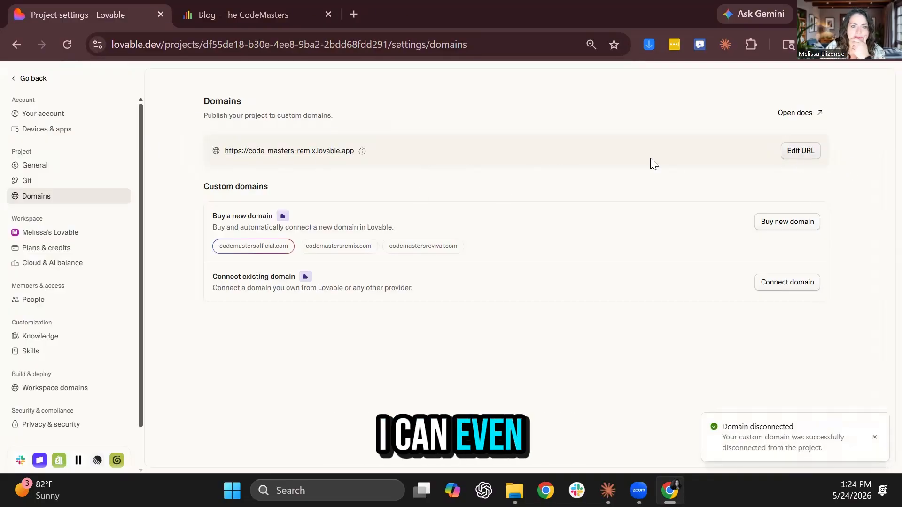
# Change the project's lovable.app subdomain from code-masters-remix to thecodemasters
pyautogui.click(801, 151)
pyautogui.moveTo(445, 236); pyautogui.dragTo(358, 238)
pyautogui.write('thecodemasters')
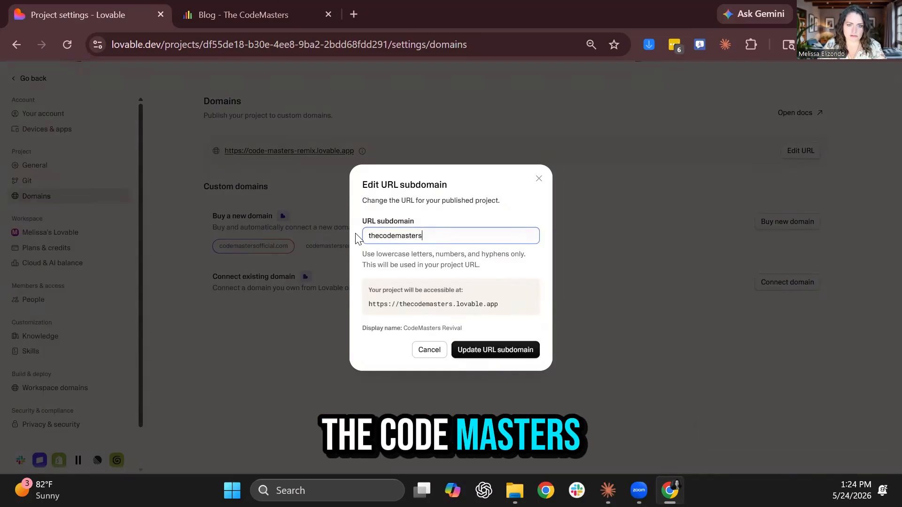
pyautogui.press('Return')
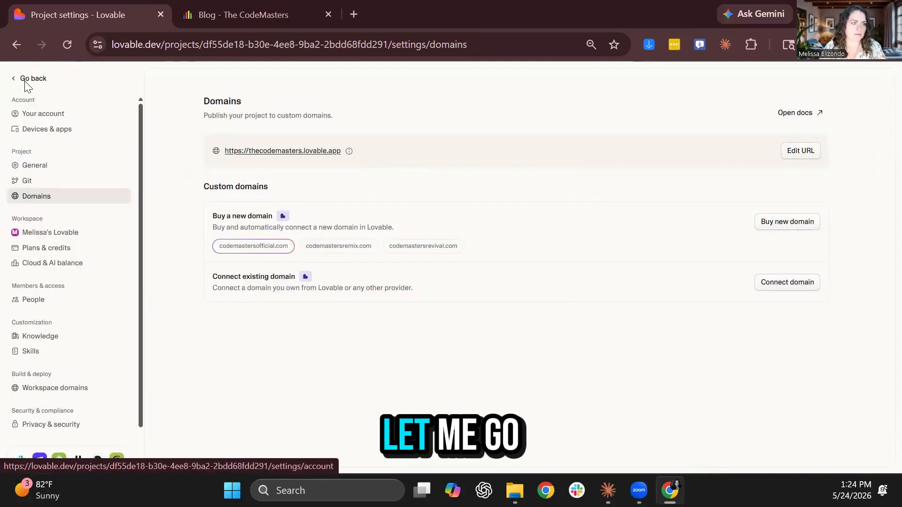
# In Project settings, change the project name from CodeMasters Revival to TheCodeMasters.net and save
pyautogui.click(26, 80)
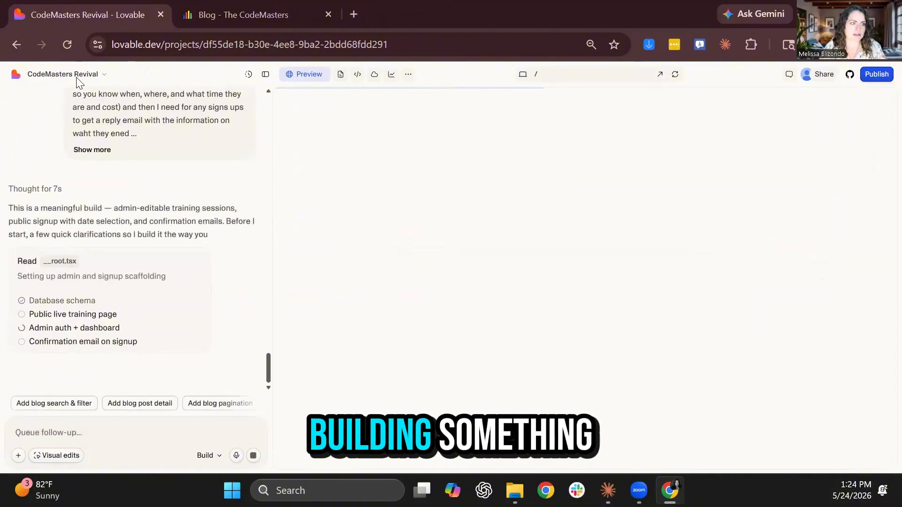
pyautogui.click(76, 79)
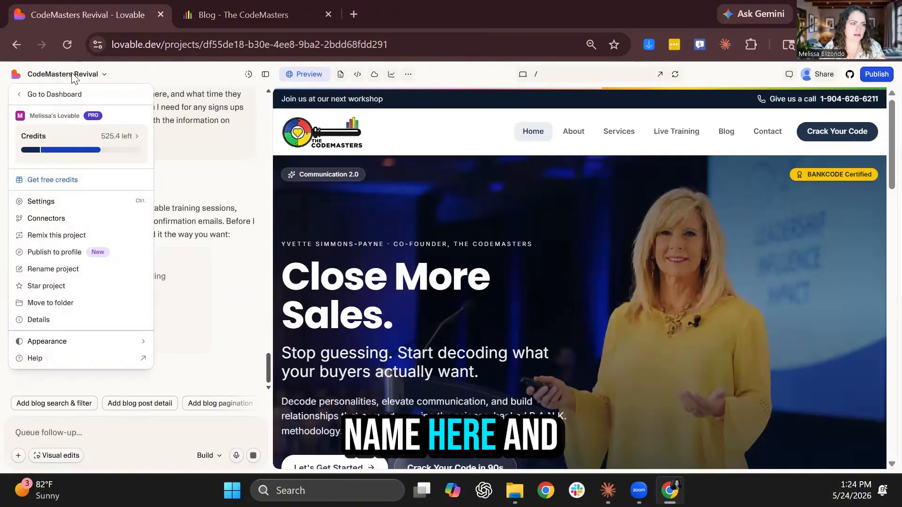
pyautogui.click(52, 201)
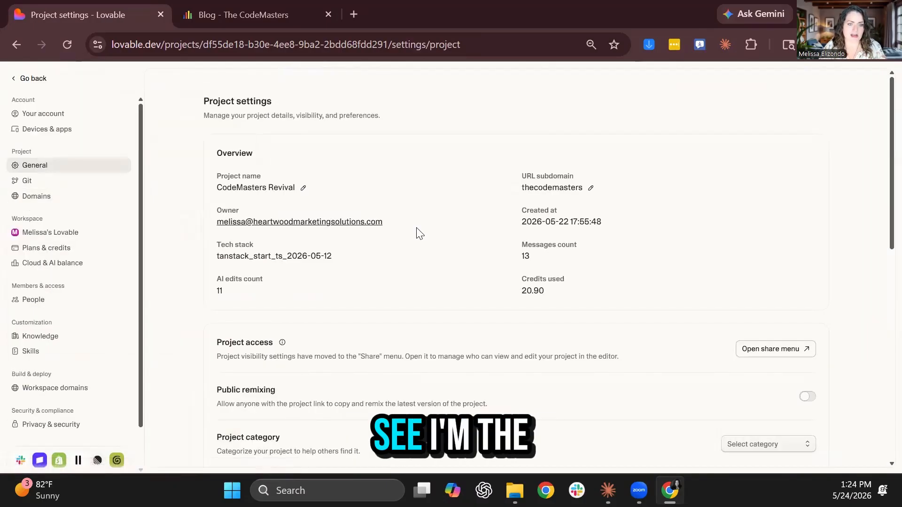
pyautogui.click(304, 189)
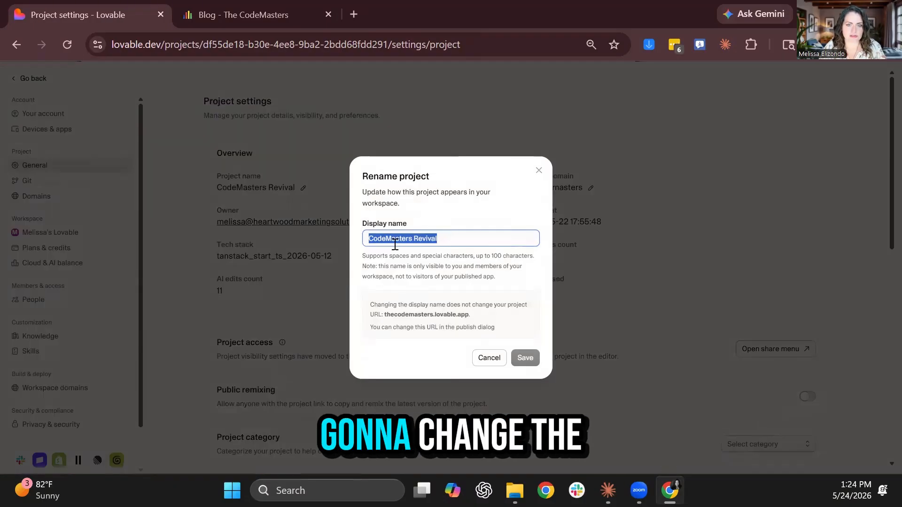
pyautogui.click(420, 236)
pyautogui.tripleClick(420, 235)
pyautogui.write('TheCodeMasters')
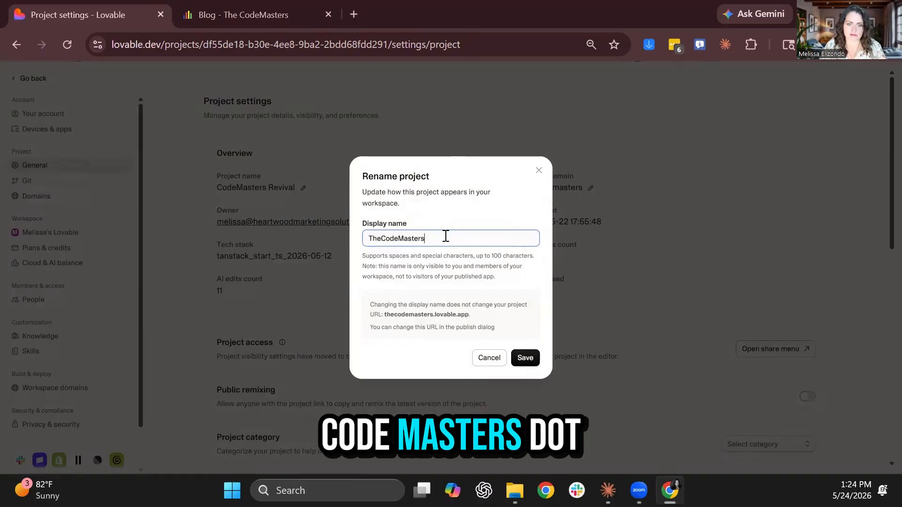
pyautogui.write('.net')
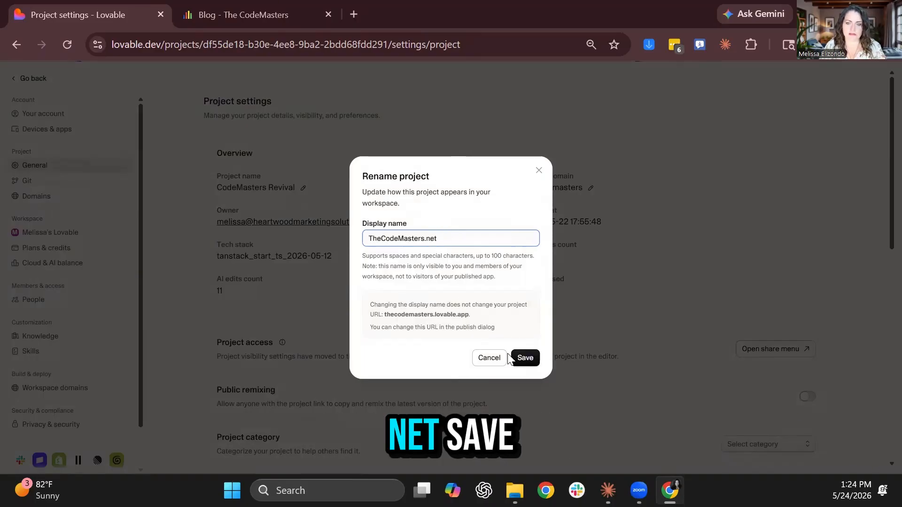
pyautogui.click(512, 359)
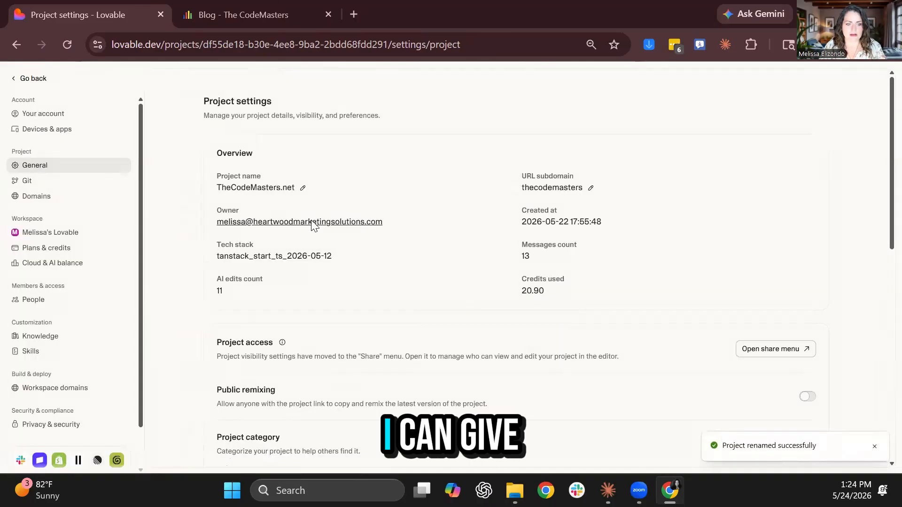
pyautogui.scroll(-1, 513, 346)
pyautogui.scroll(-2, 723, 319)
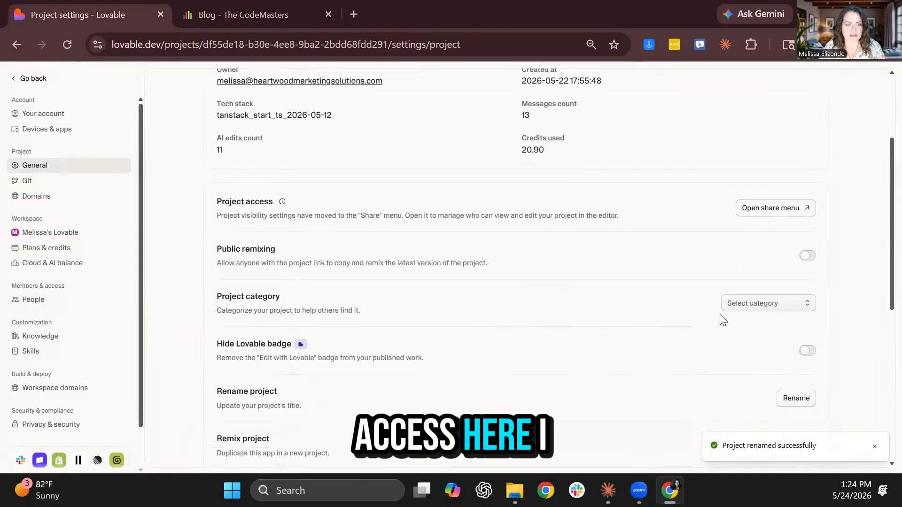
pyautogui.click(807, 350)
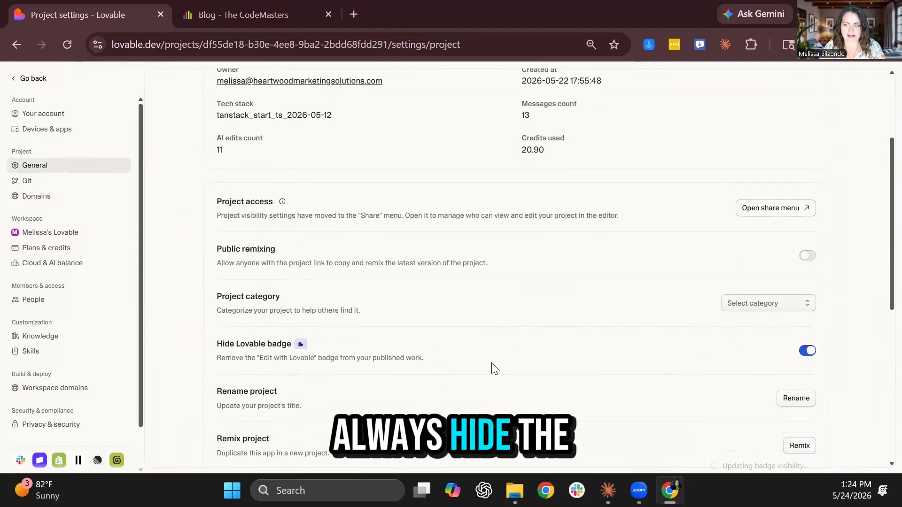
pyautogui.scroll(-2, 345, 355)
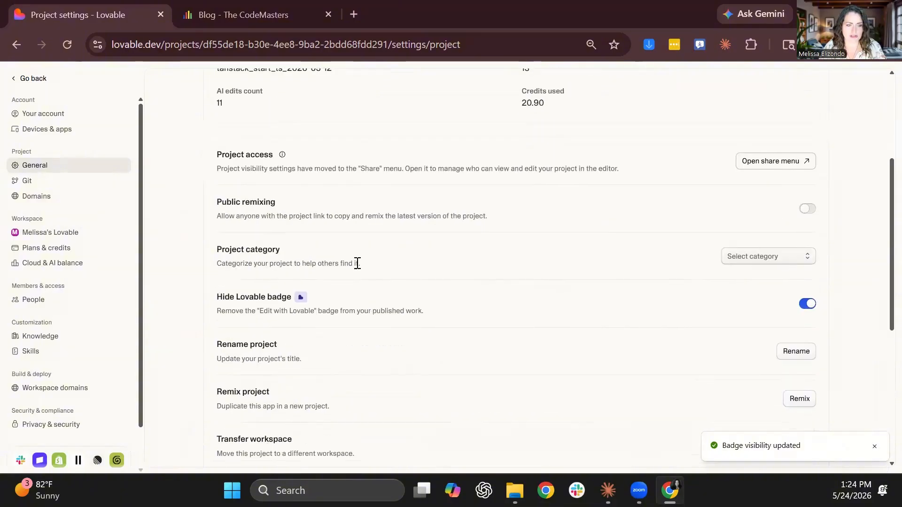
pyautogui.scroll(-2, 580, 347)
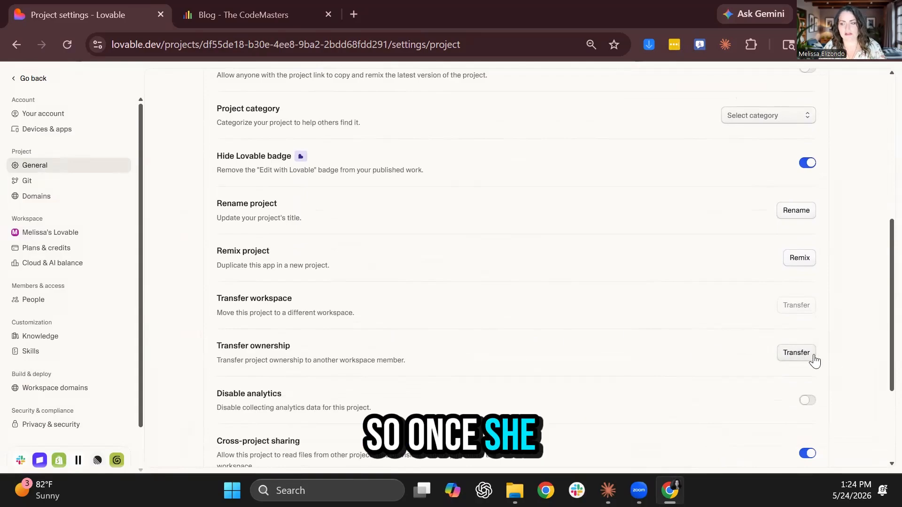
pyautogui.scroll(-2, 635, 363)
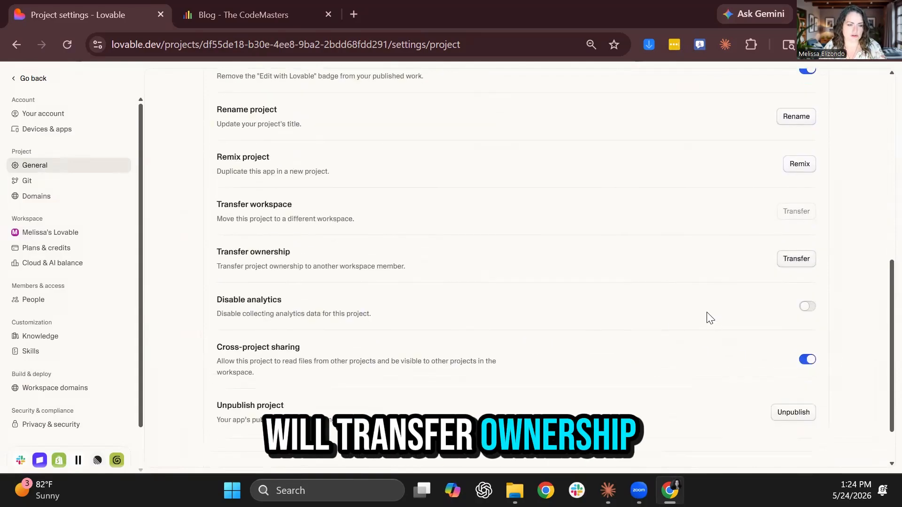
pyautogui.scroll(-1, 288, 396)
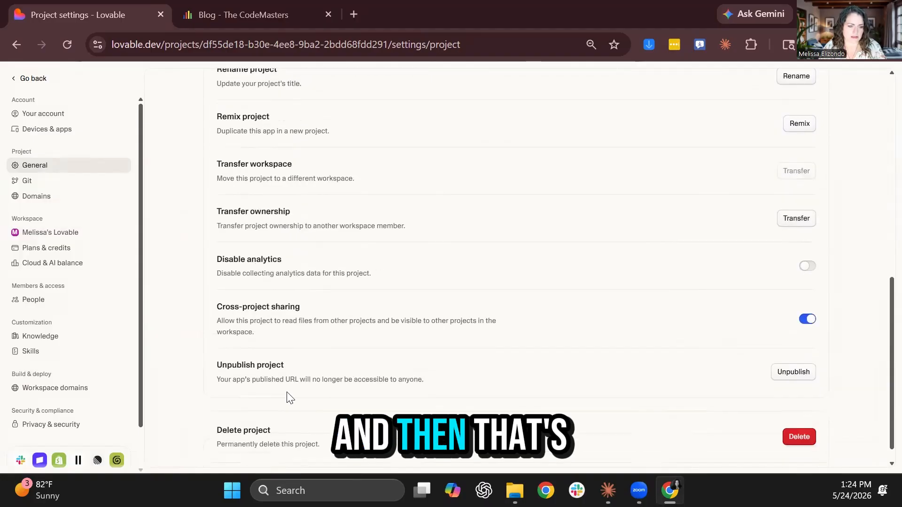
pyautogui.scroll(3, 336, 220)
pyautogui.scroll(7, 252, 199)
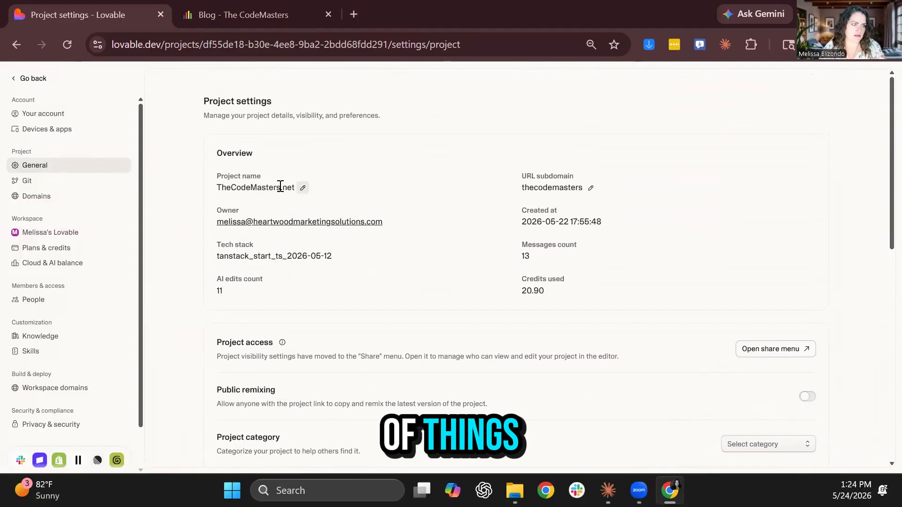
# Review the Plans & credits and Cloud & AI balance pages, then return to the editor
pyautogui.click(51, 249)
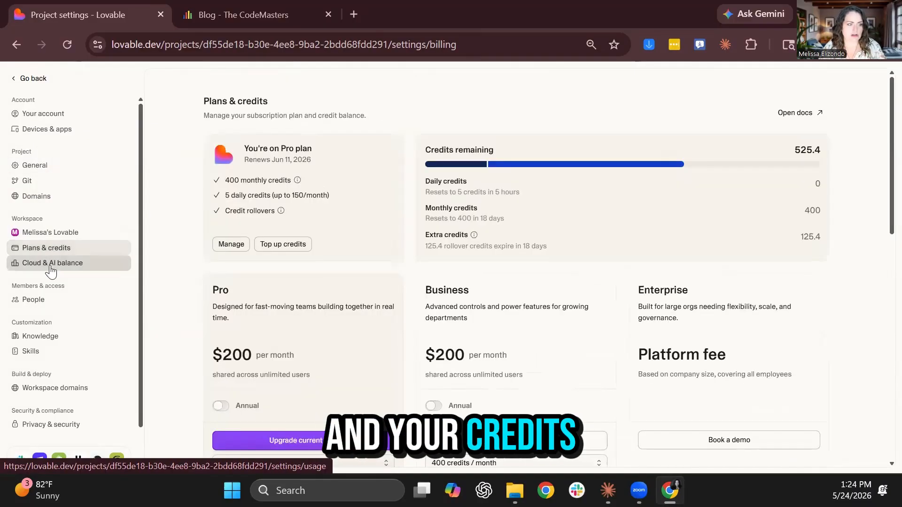
pyautogui.click(52, 264)
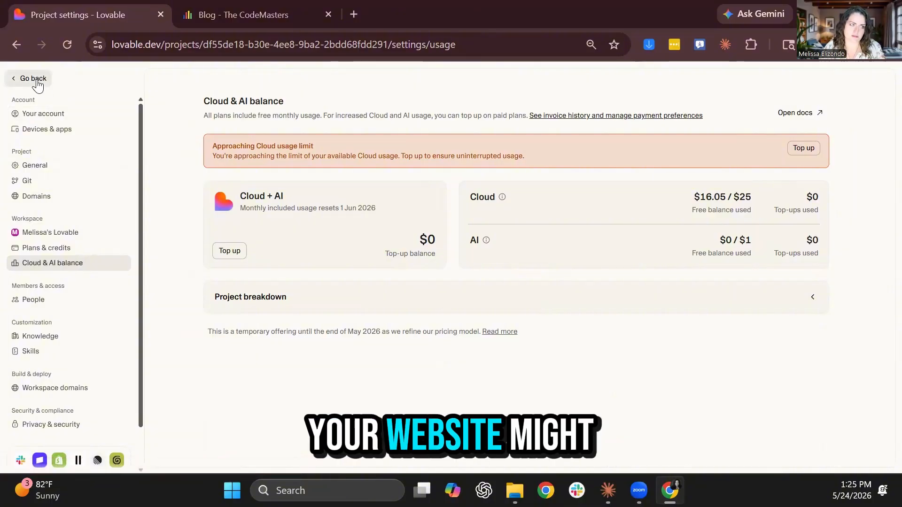
pyautogui.click(38, 84)
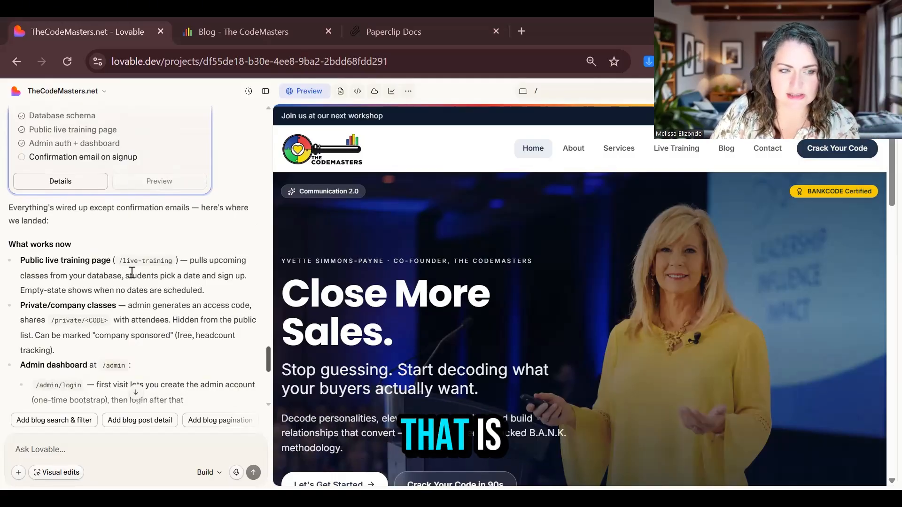
pyautogui.scroll(-1, 130, 273)
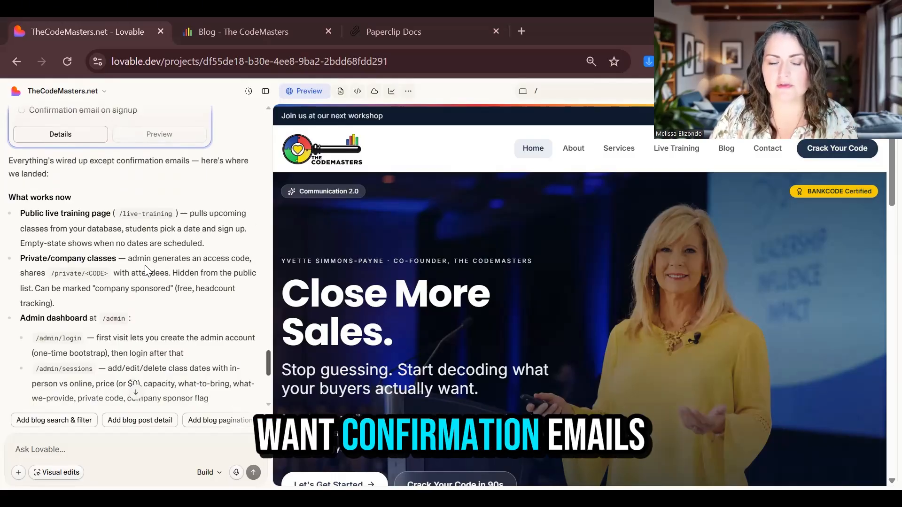
pyautogui.scroll(-1, 146, 271)
pyautogui.scroll(-1, 148, 271)
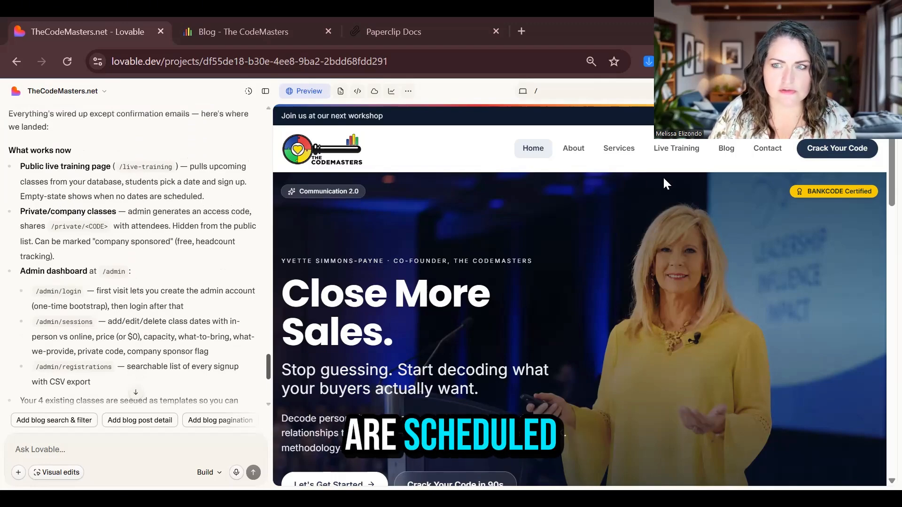
# Preview the Live Training page and scroll through its content
pyautogui.click(699, 156)
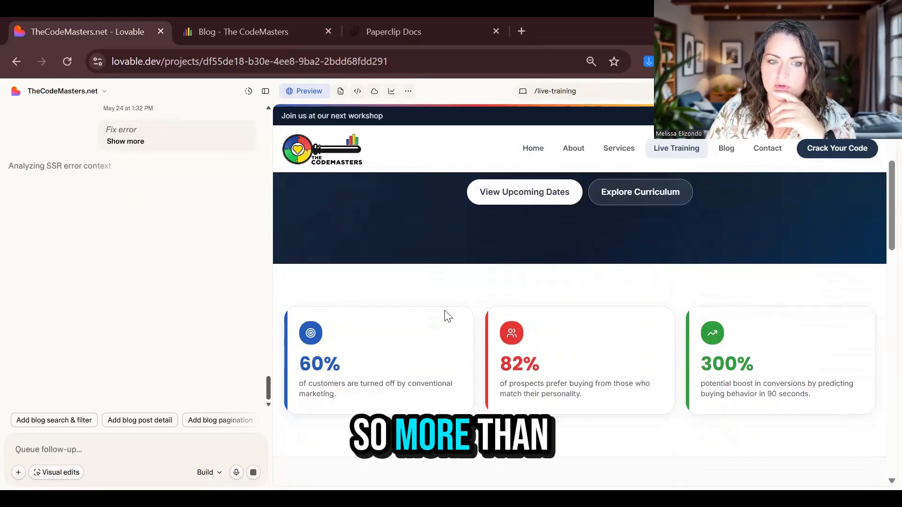
pyautogui.scroll(-7, 448, 315)
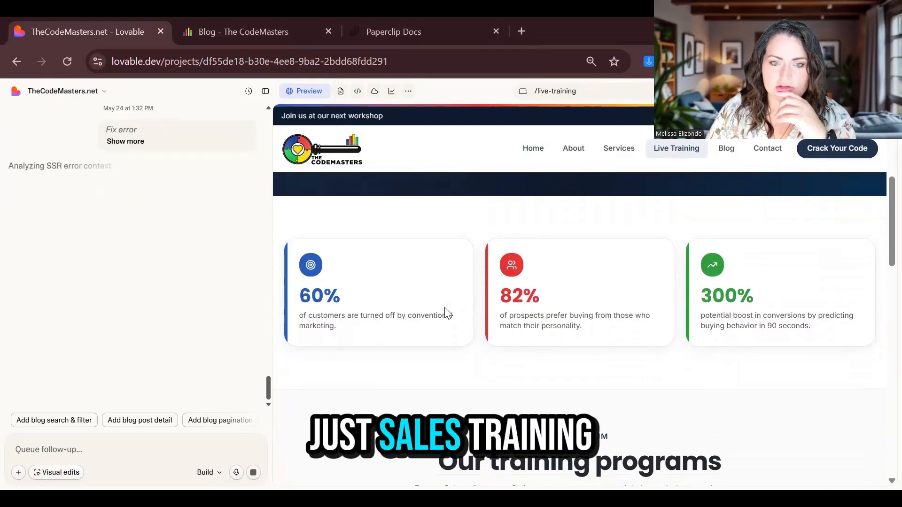
pyautogui.scroll(-10, 445, 307)
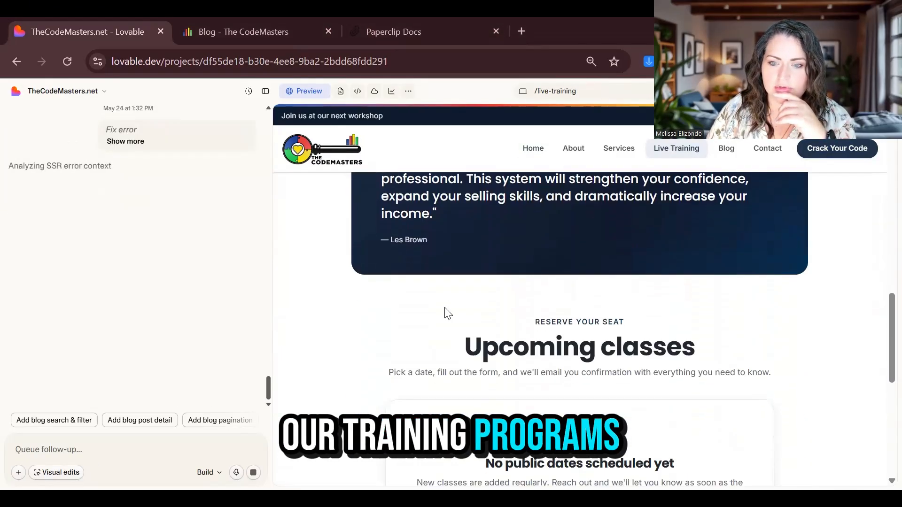
pyautogui.scroll(5, 444, 306)
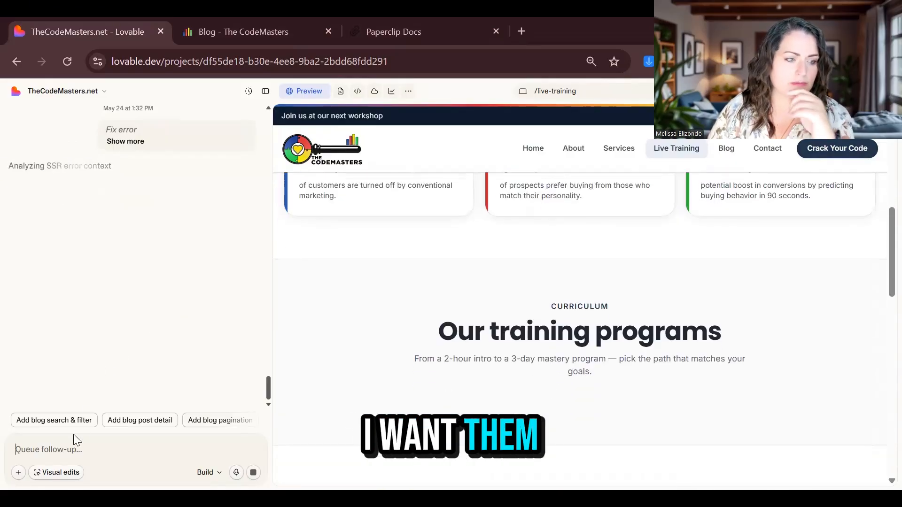
# Draft a chat request that the Live Training page show every training that could be offered
pyautogui.click(70, 449)
pyautogui.write('on the livin')
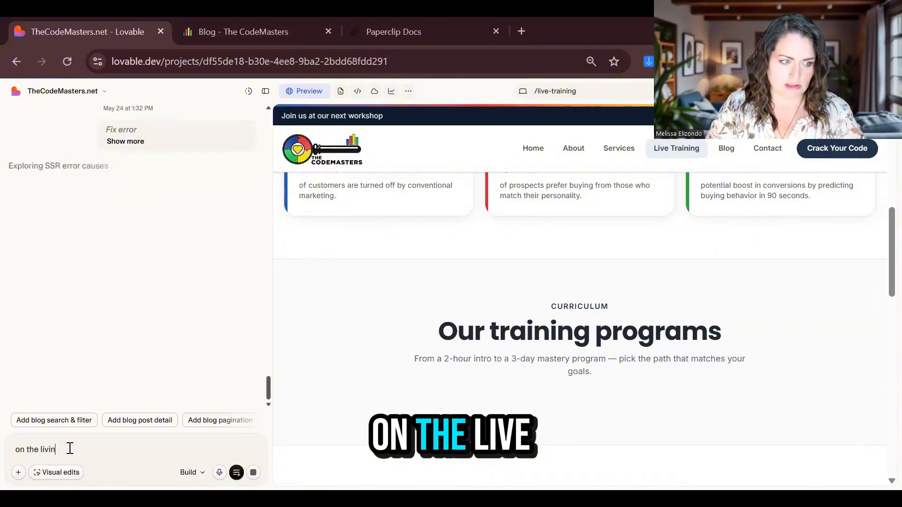
pyautogui.write('g training page I wa')
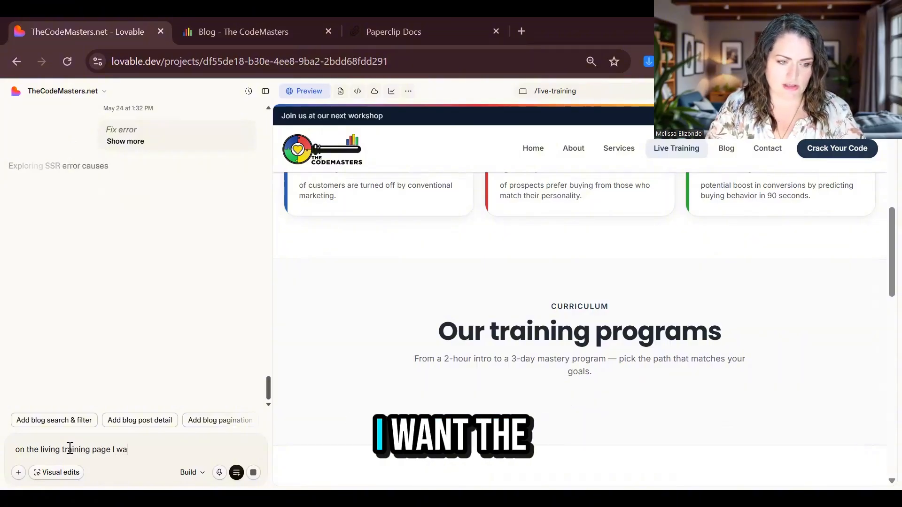
pyautogui.write('nt the traini')
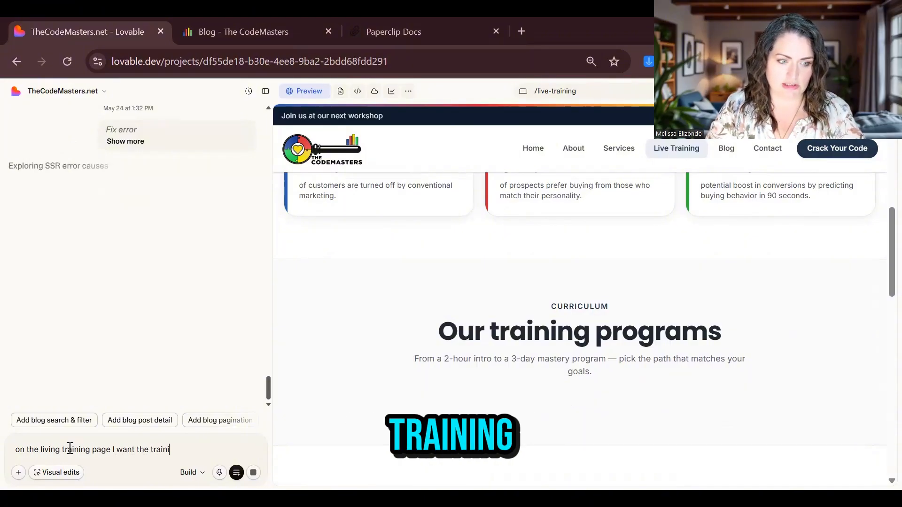
pyautogui.write('ng of what COULD be offer')
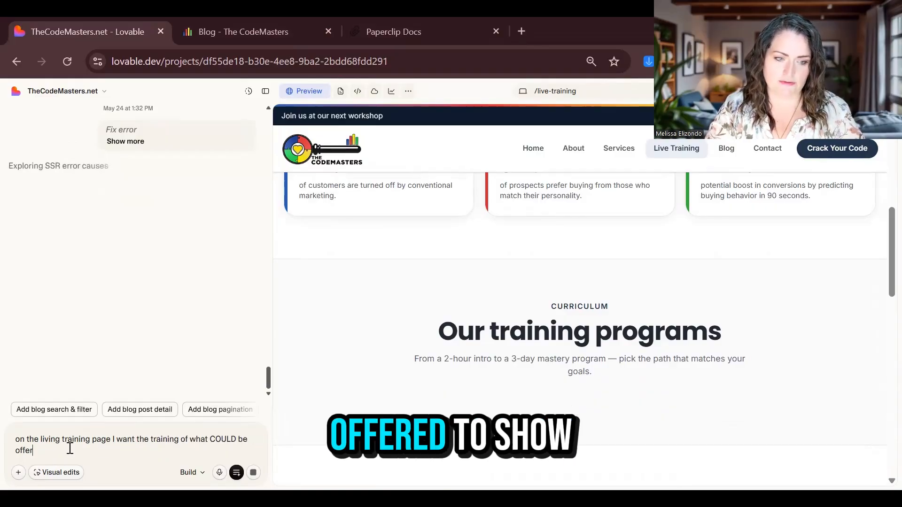
pyautogui.write('ed to show...(beca')
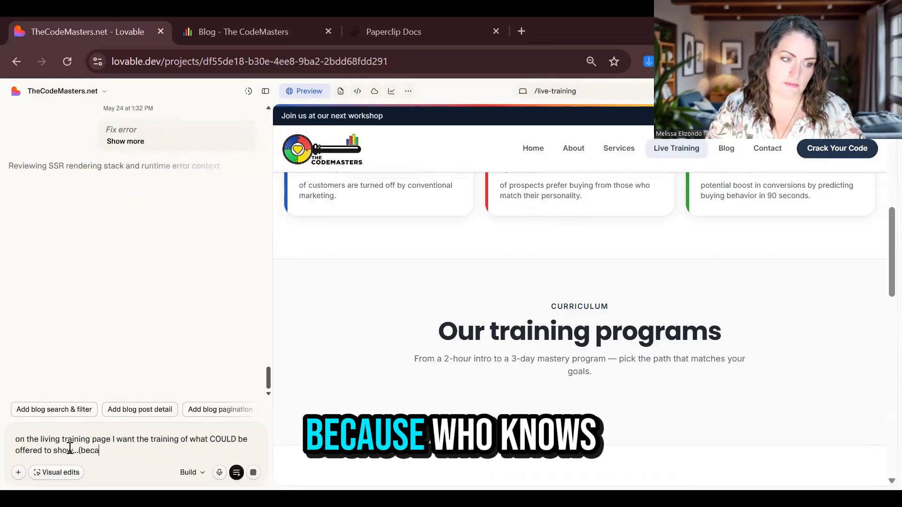
pyautogui.write('use who knows.')
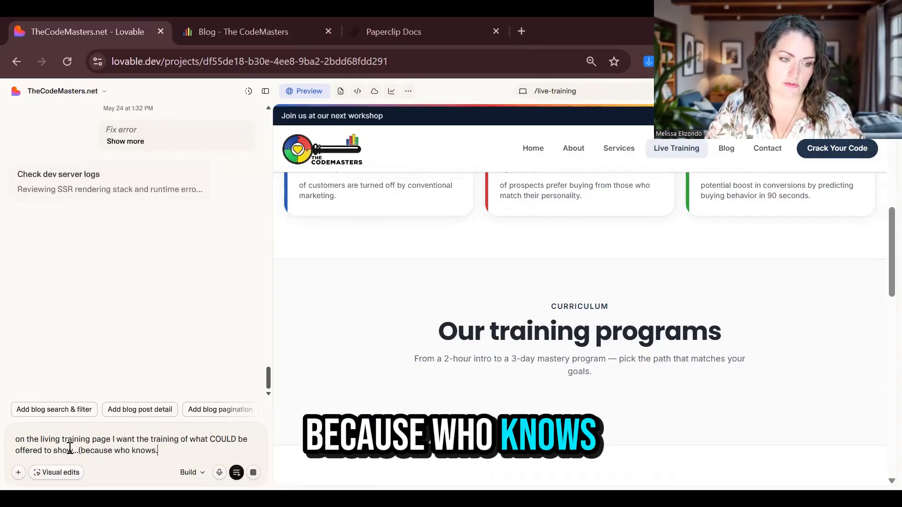
pyautogui.write('..someone may want to')
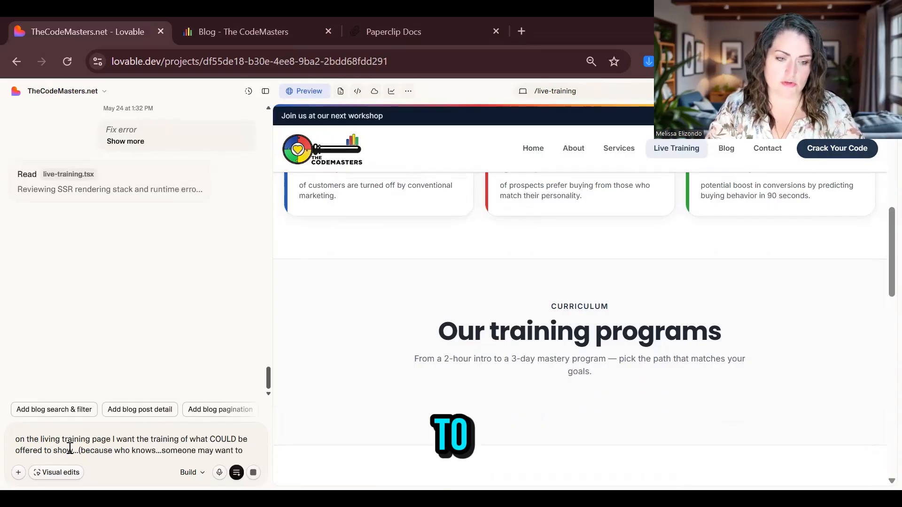
pyautogui.hotkey('ctrl', 'Tab')
# Load the current site's /live-training page, select its course description text, and return to Lovable
pyautogui.click(41, 61)
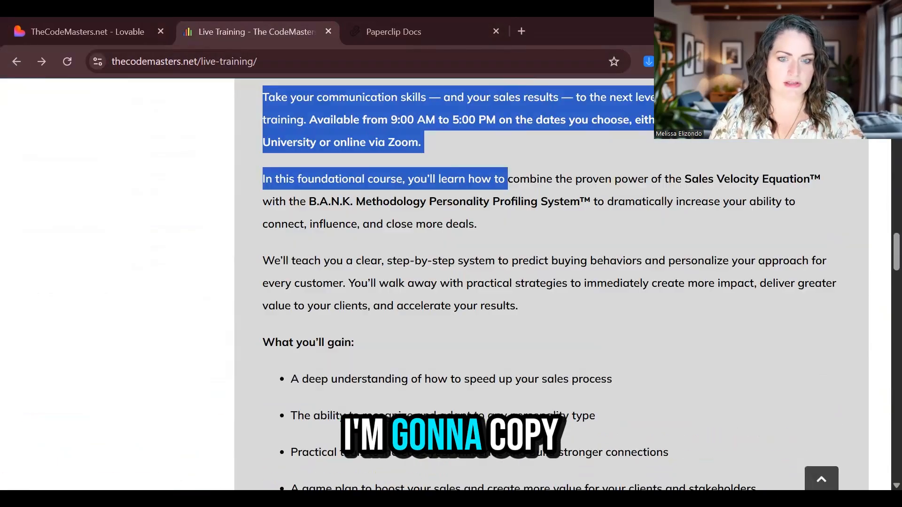
pyautogui.scroll(-17, 693, 428)
pyautogui.moveTo(508, 426); pyautogui.dragTo(610, 439)
pyautogui.scroll(-11, 610, 433)
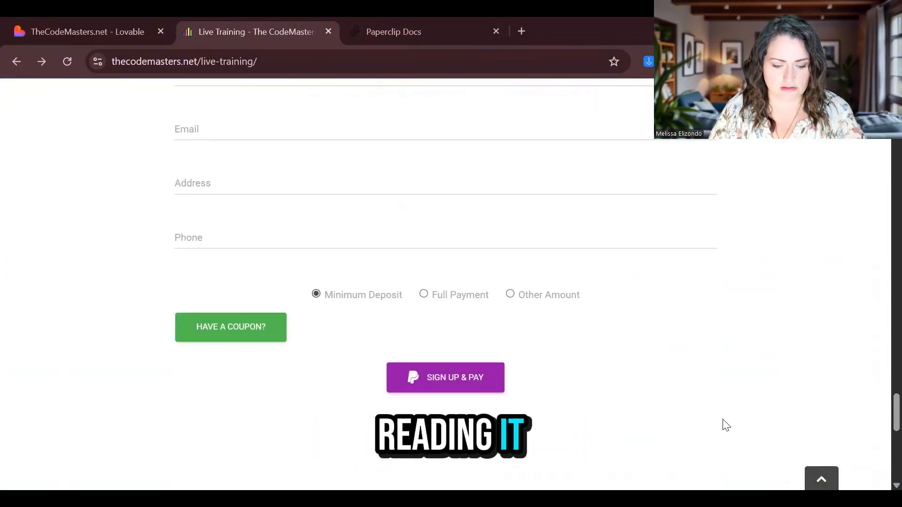
pyautogui.click(82, 32)
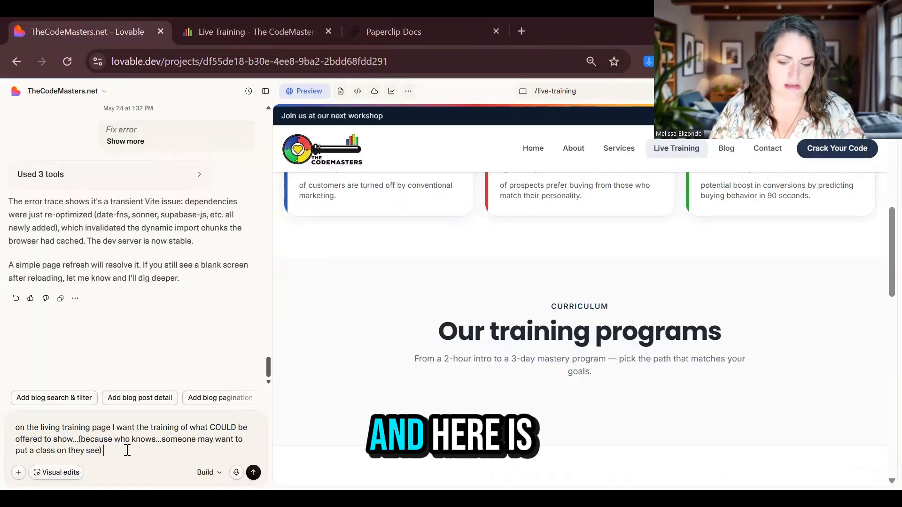
# Add the line 'Her is content from the current site' and send the training-list request
pyautogui.hotkey('shift', 'Return')
pyautogui.hotkey('shift', 'Return')
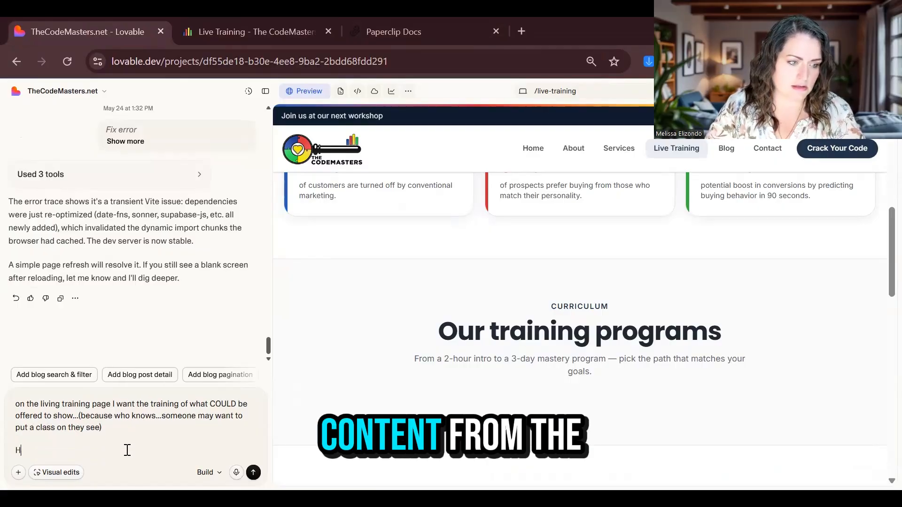
pyautogui.write('Her is content from the curren')
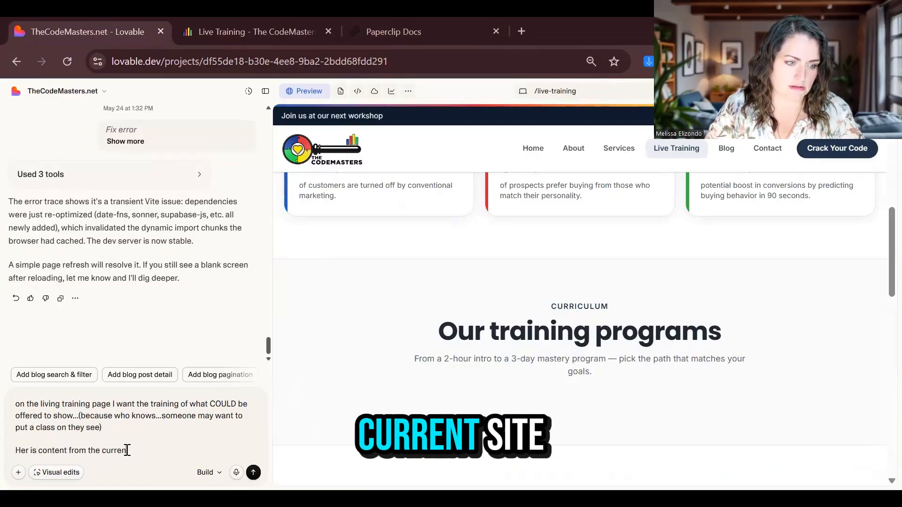
pyautogui.write('t site')
pyautogui.press('Return')
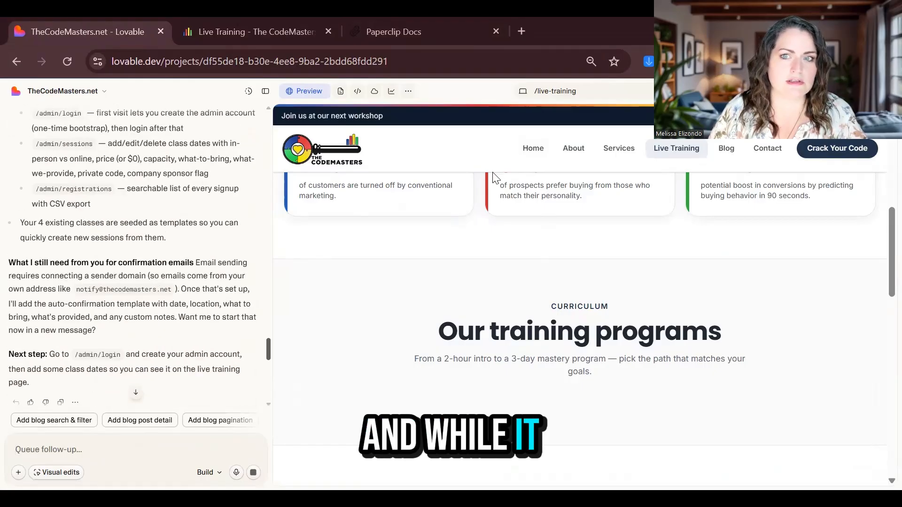
# Reread the earlier Live Training request in the chat, then show /services in the preview
pyautogui.scroll(5, 90, 307)
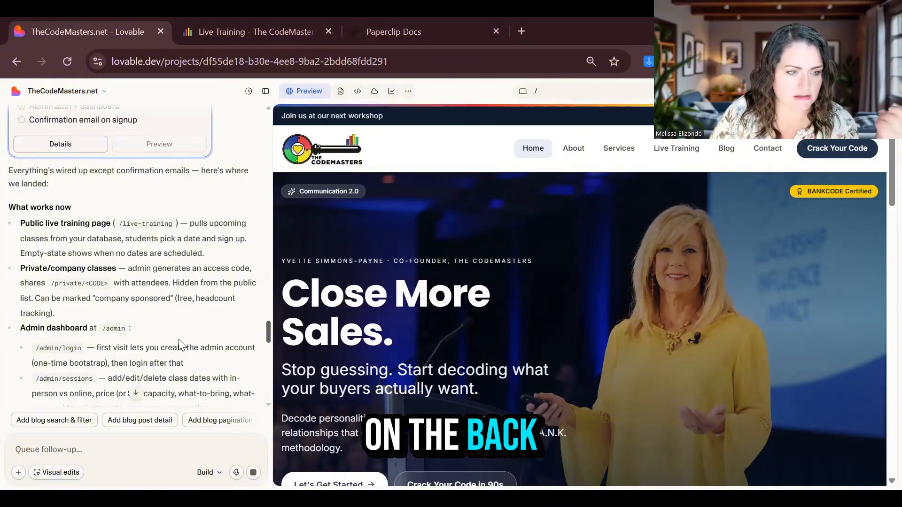
pyautogui.scroll(-1, 180, 345)
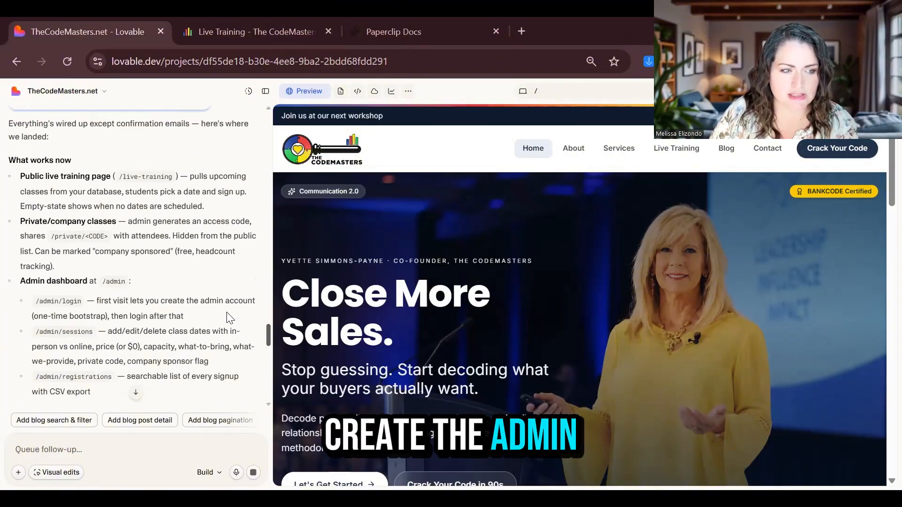
pyautogui.scroll(-1, 173, 325)
pyautogui.scroll(-1, 122, 354)
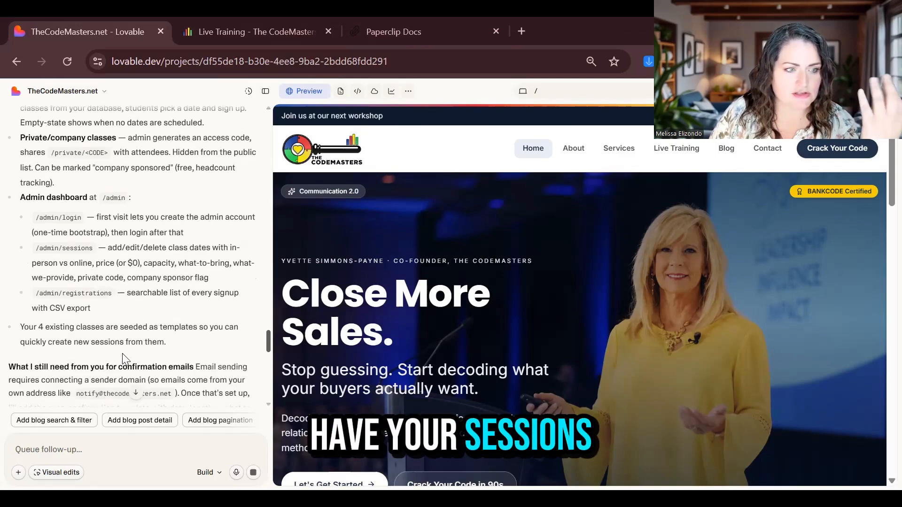
pyautogui.scroll(-1, 139, 297)
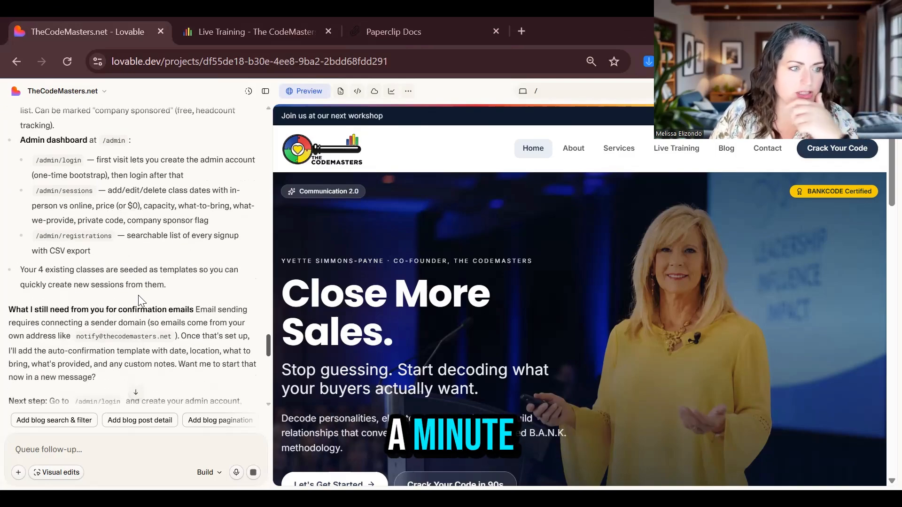
pyautogui.scroll(-5, 120, 364)
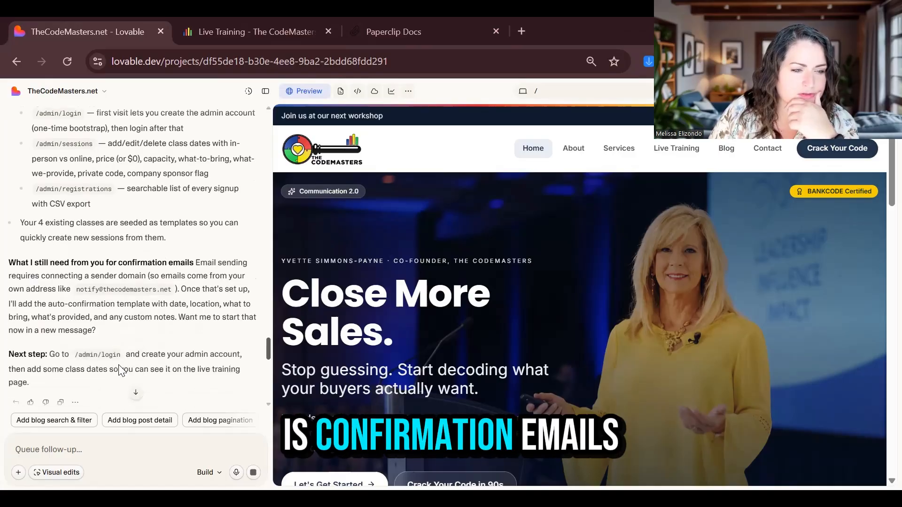
pyautogui.scroll(-2, 125, 365)
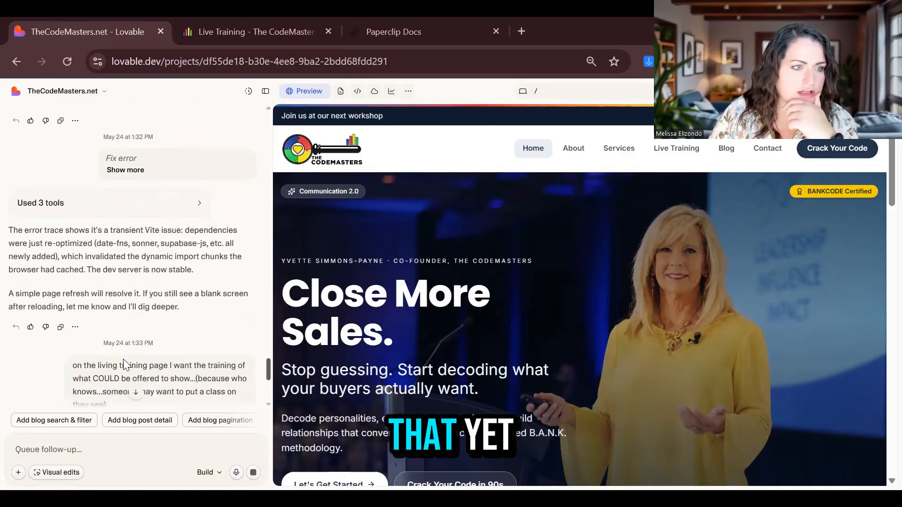
pyautogui.scroll(-5, 102, 234)
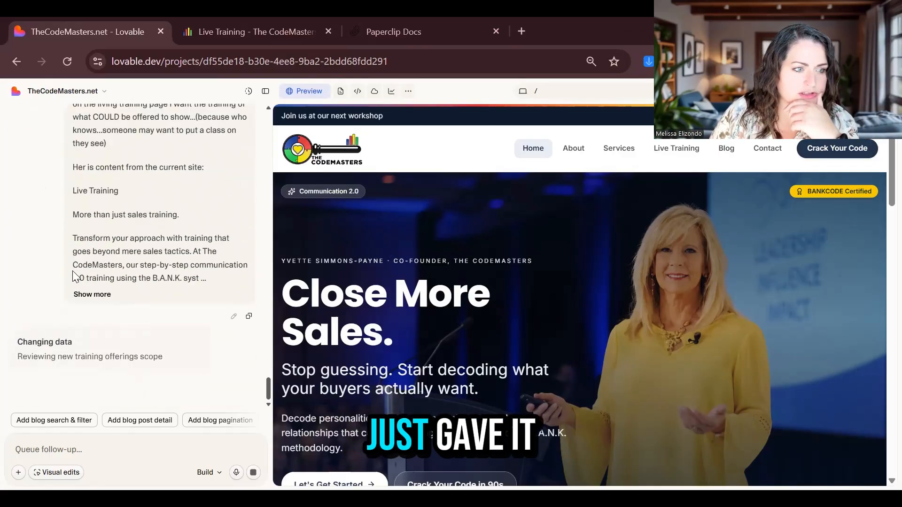
pyautogui.click(535, 91)
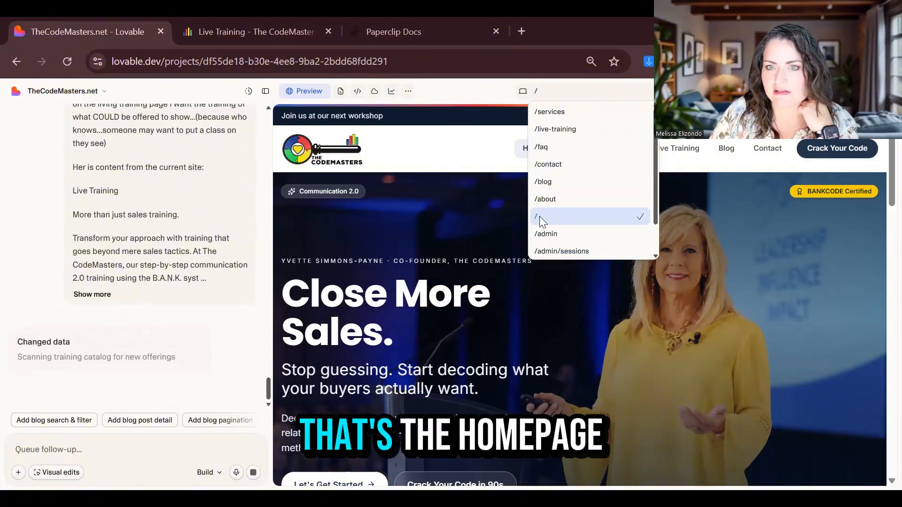
pyautogui.click(563, 111)
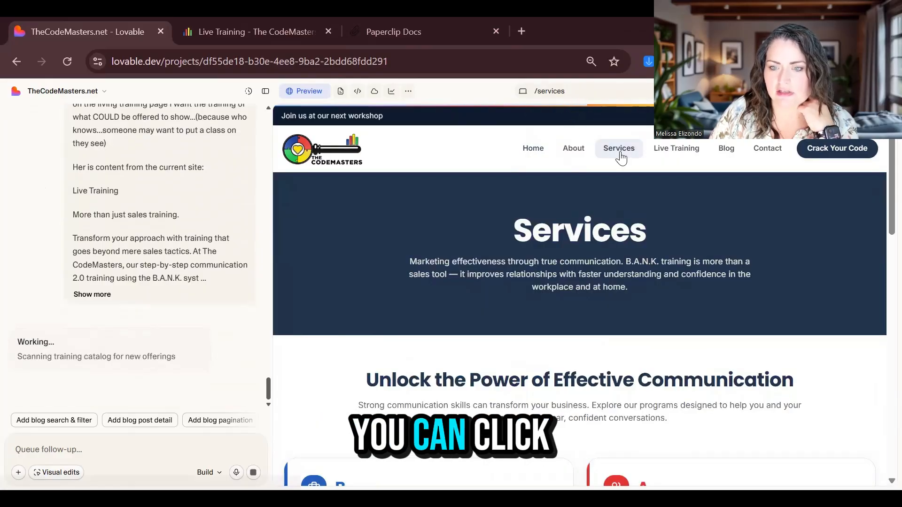
# Scroll the Services page, then browse the Live Training and FAQ pages in the preview
pyautogui.scroll(-15, 549, 301)
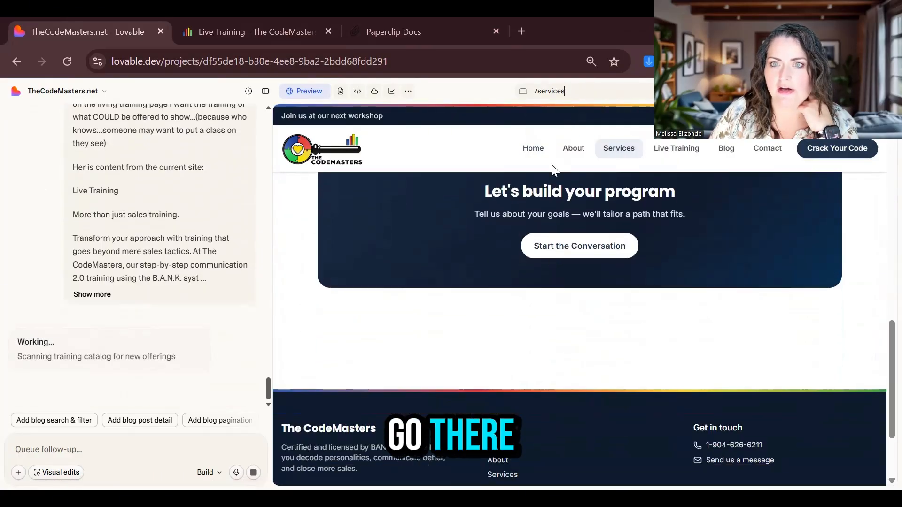
pyautogui.click(557, 91)
pyautogui.click(563, 131)
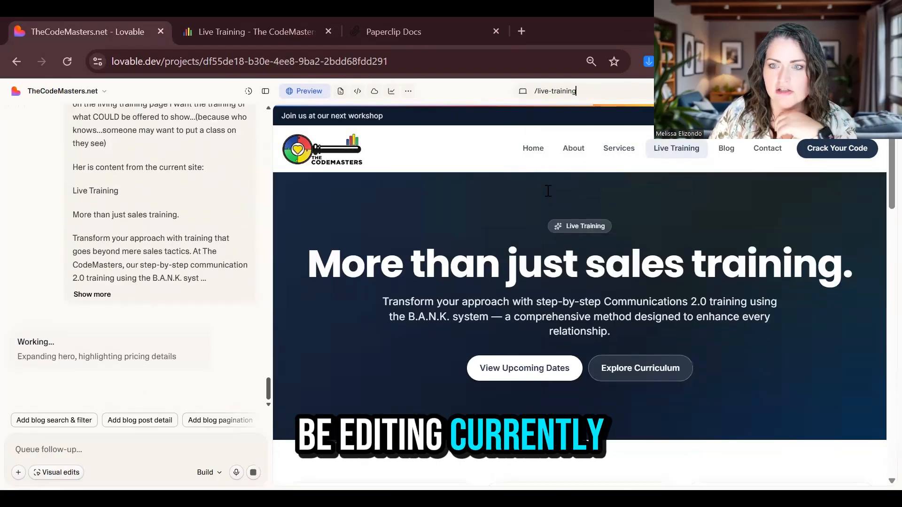
pyautogui.scroll(-10, 548, 191)
pyautogui.click(601, 89)
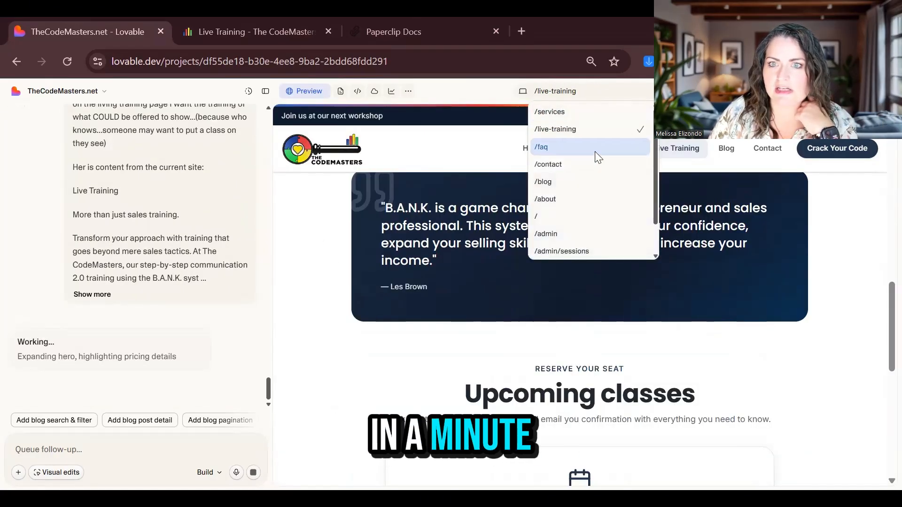
pyautogui.click(595, 147)
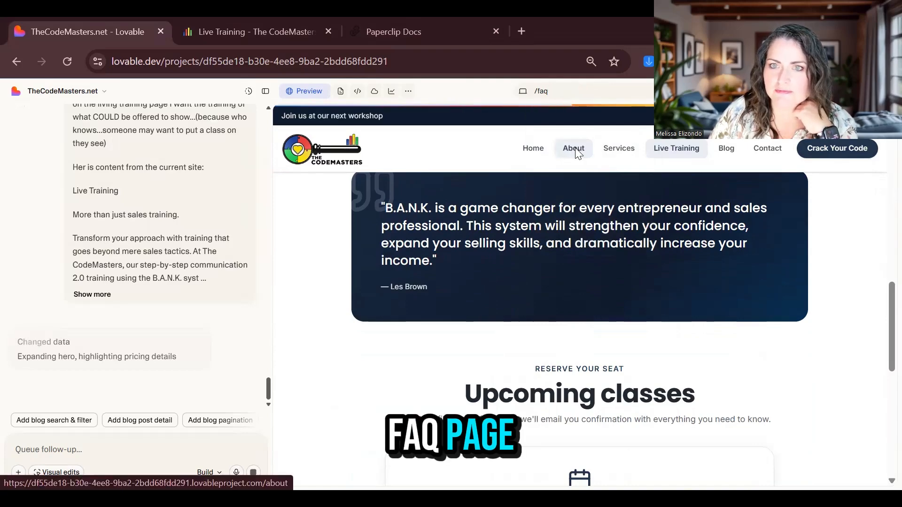
pyautogui.scroll(-15, 546, 291)
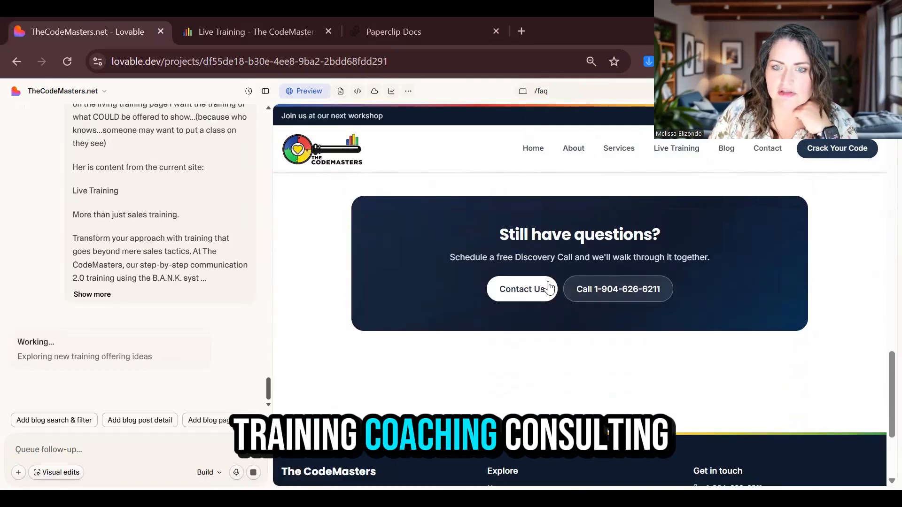
# Browse the Contact and Blog pages, ending on the About page's founder bios
pyautogui.click(576, 91)
pyautogui.click(568, 169)
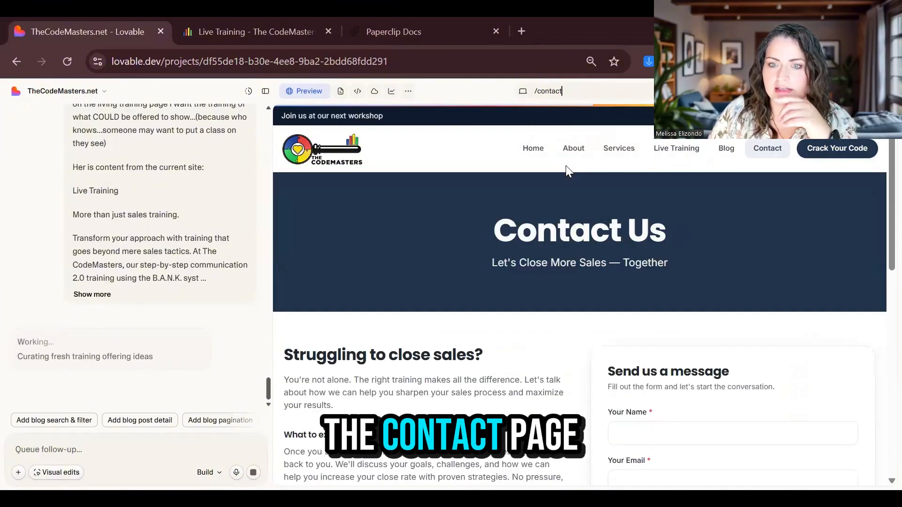
pyautogui.scroll(-6, 515, 295)
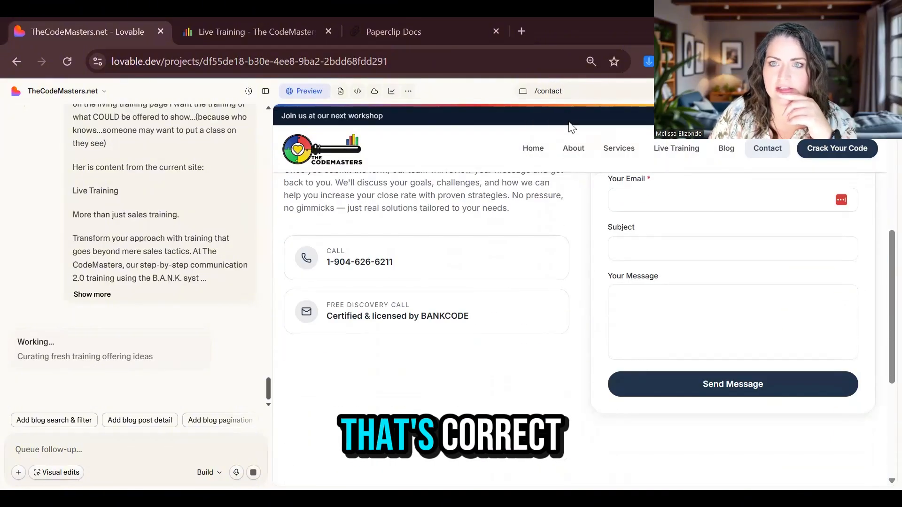
pyautogui.click(570, 91)
pyautogui.click(575, 181)
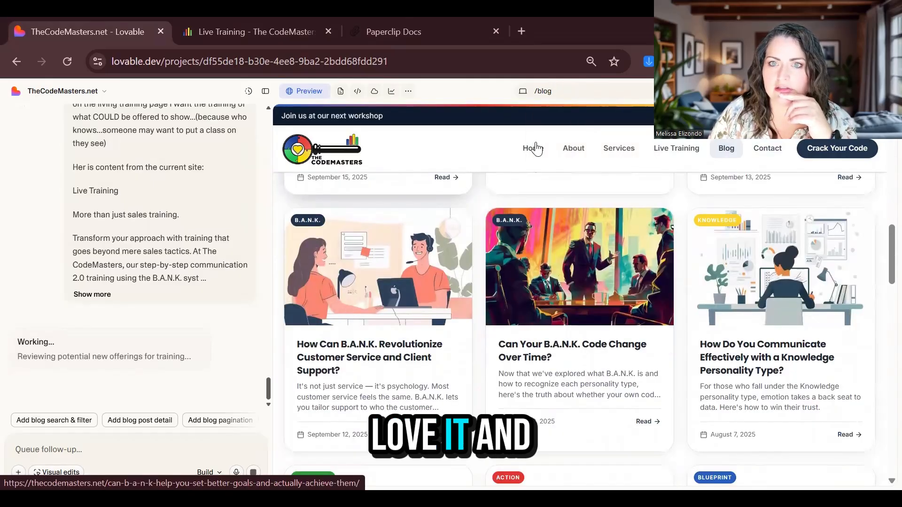
pyautogui.click(582, 90)
pyautogui.click(574, 195)
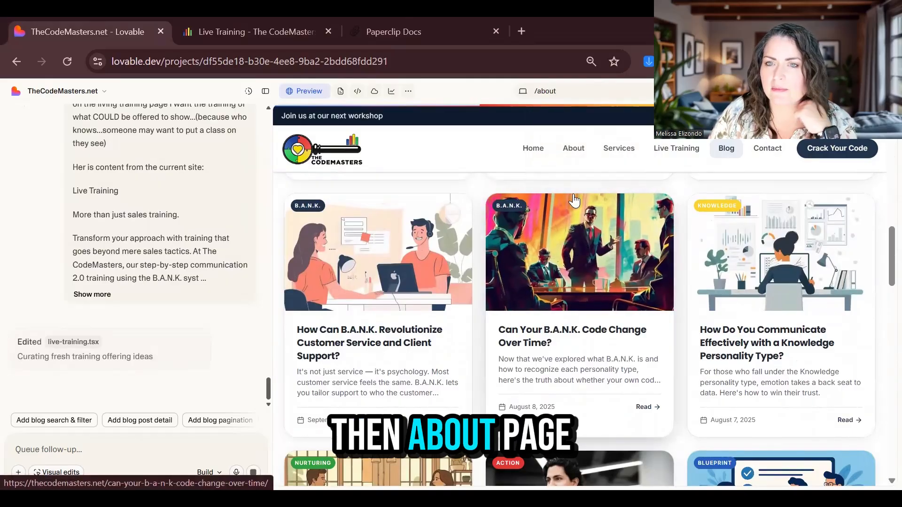
pyautogui.scroll(-7, 499, 282)
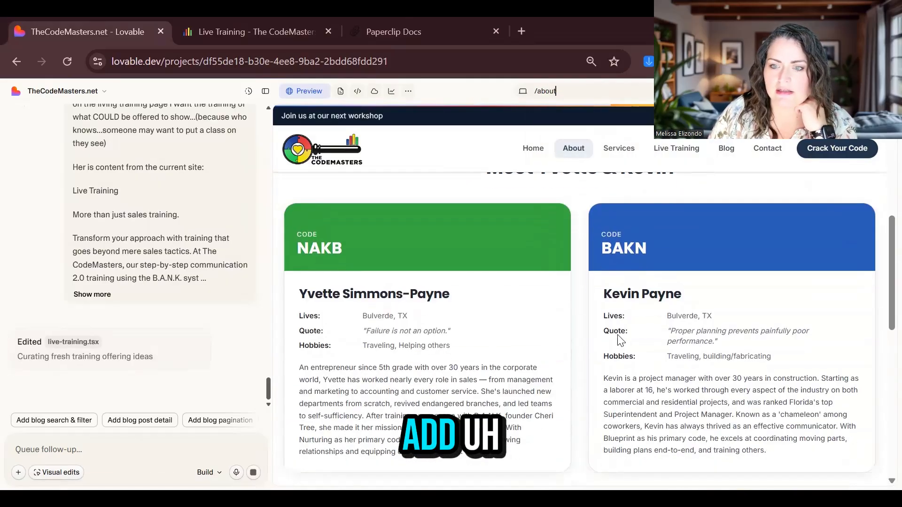
pyautogui.scroll(1, 499, 331)
pyautogui.scroll(3, 499, 331)
# Queue a follow-up asking the AI to add photos of both founders to the About page
pyautogui.click(122, 442)
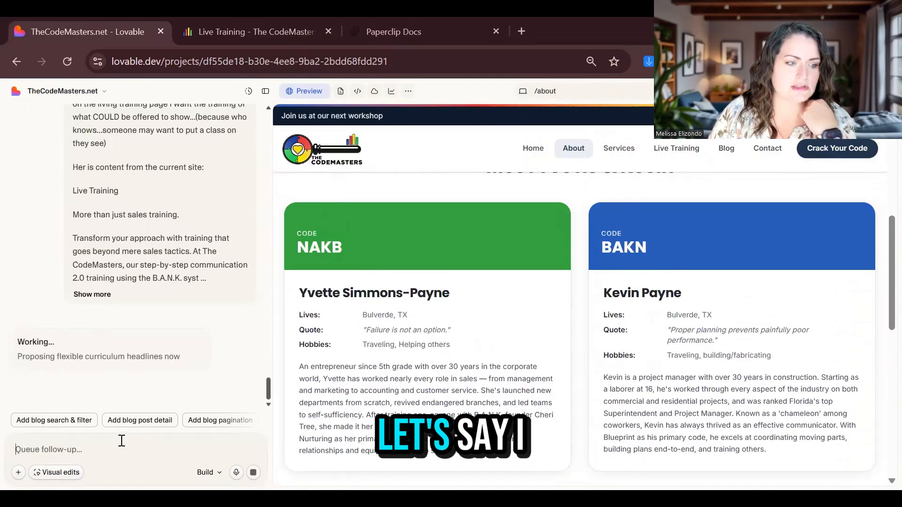
pyautogui.write('for abo')
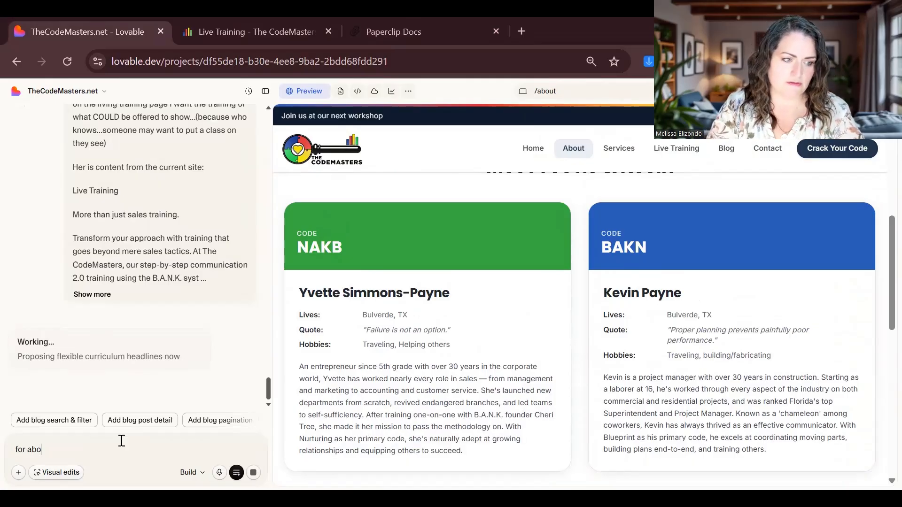
pyautogui.write('ut page we need to a')
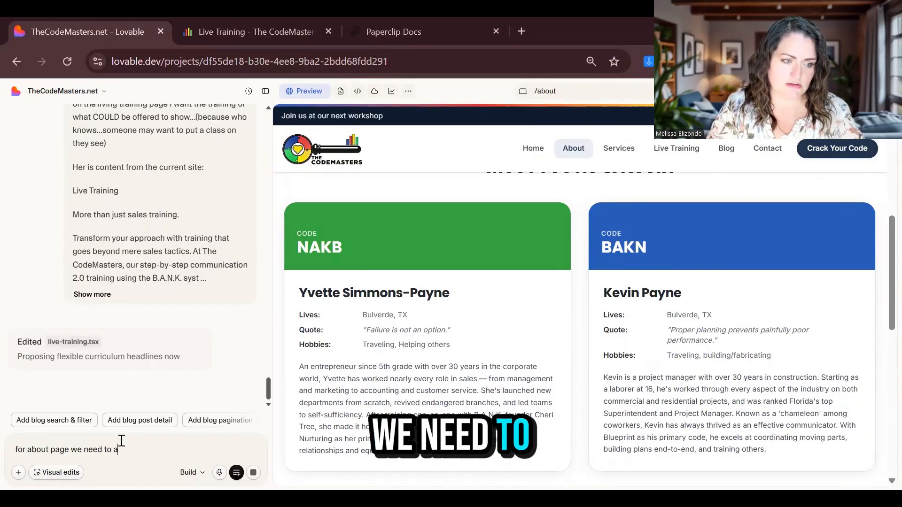
pyautogui.write('dd photos of ')
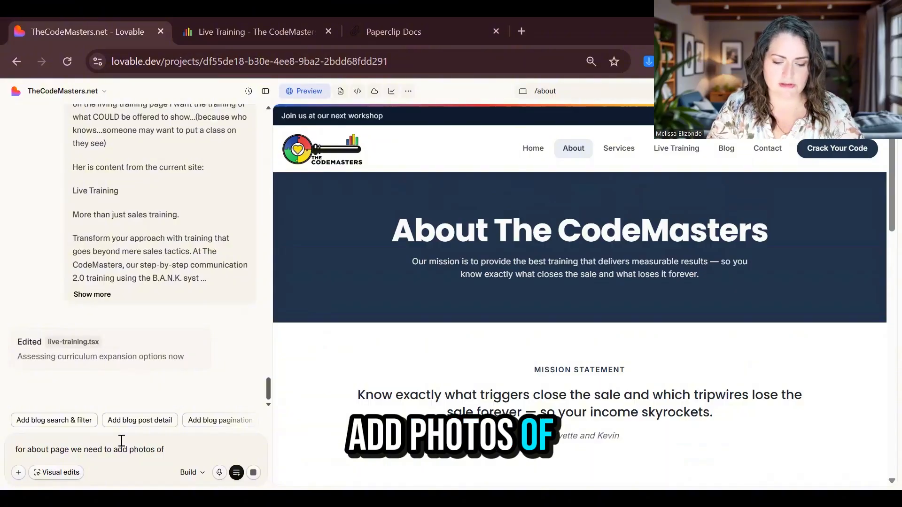
pyautogui.write('Yvette and Kevin')
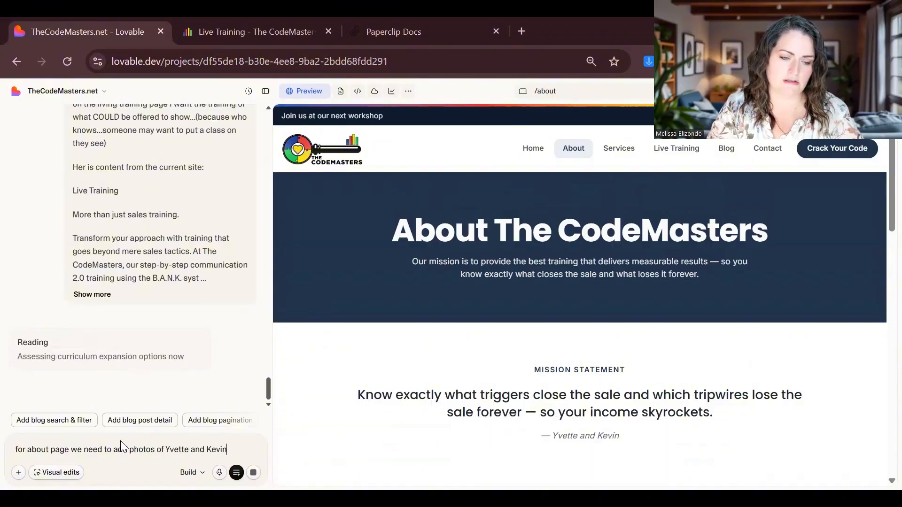
pyautogui.press('Return')
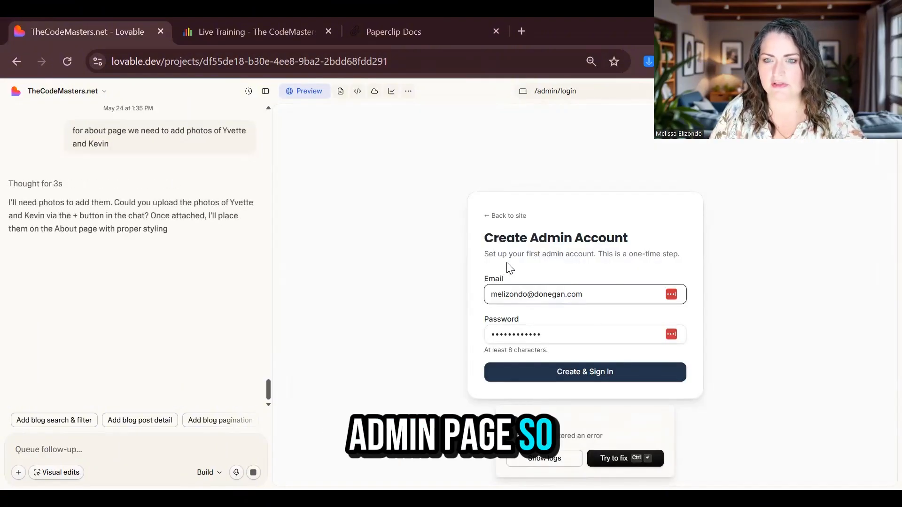
# Create the admin account with a founder's email and the suggested strong password, then open Class Sessions
pyautogui.tripleClick(596, 291)
pyautogui.press('BackSpace')
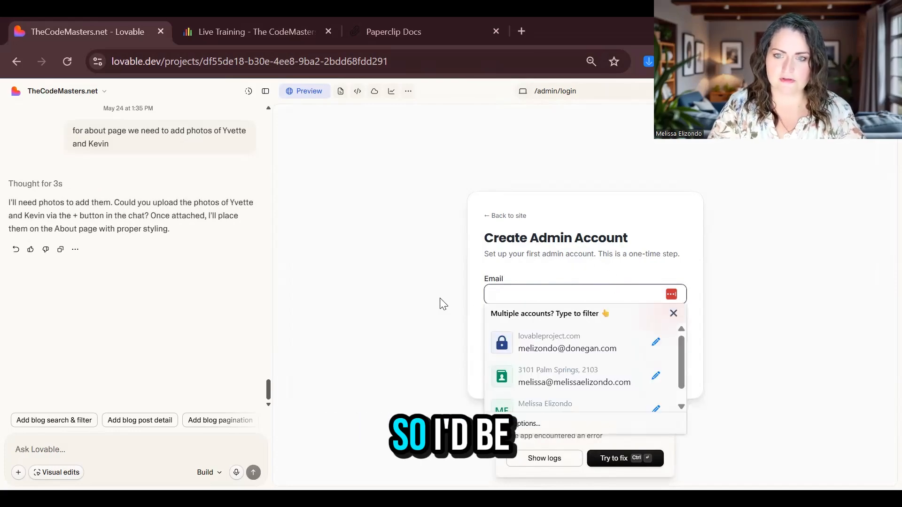
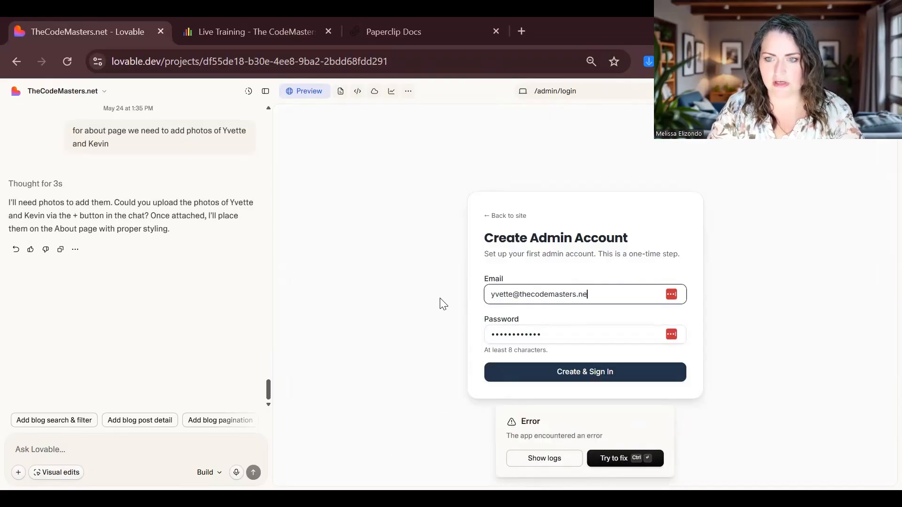
pyautogui.press('Tab')
pyautogui.press('BackSpace')
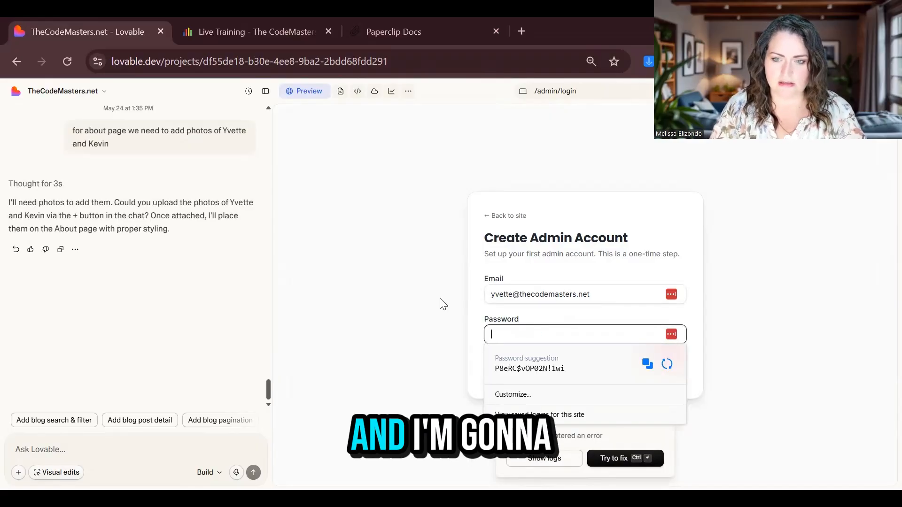
pyautogui.click(648, 364)
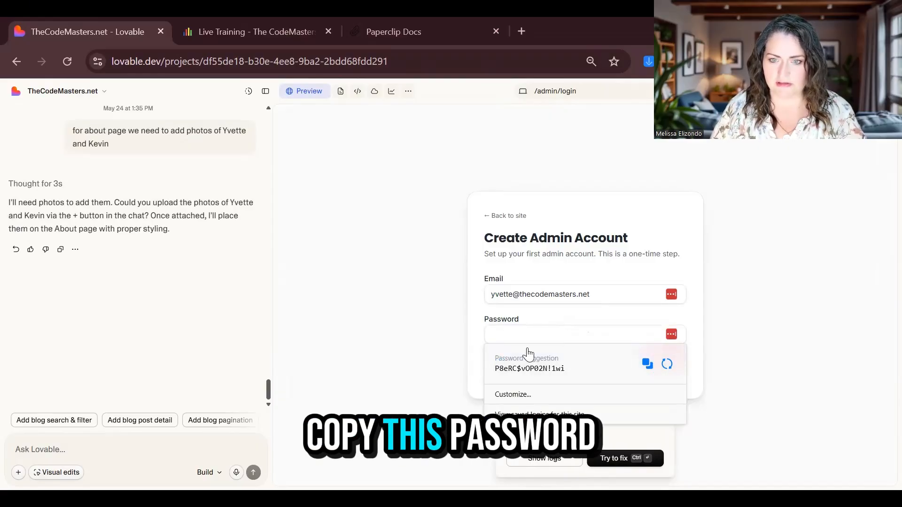
pyautogui.click(518, 334)
pyautogui.hotkey('ctrl', 'v')
pyautogui.press('Return')
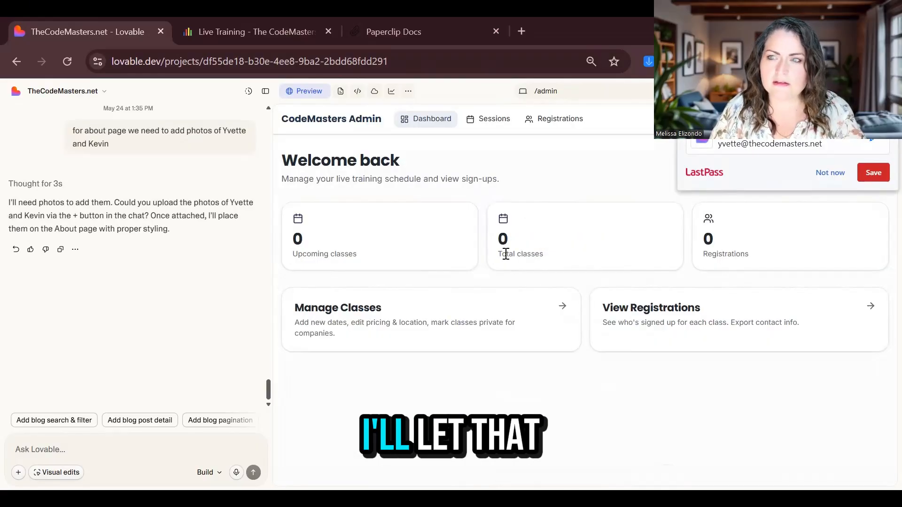
pyautogui.click(822, 176)
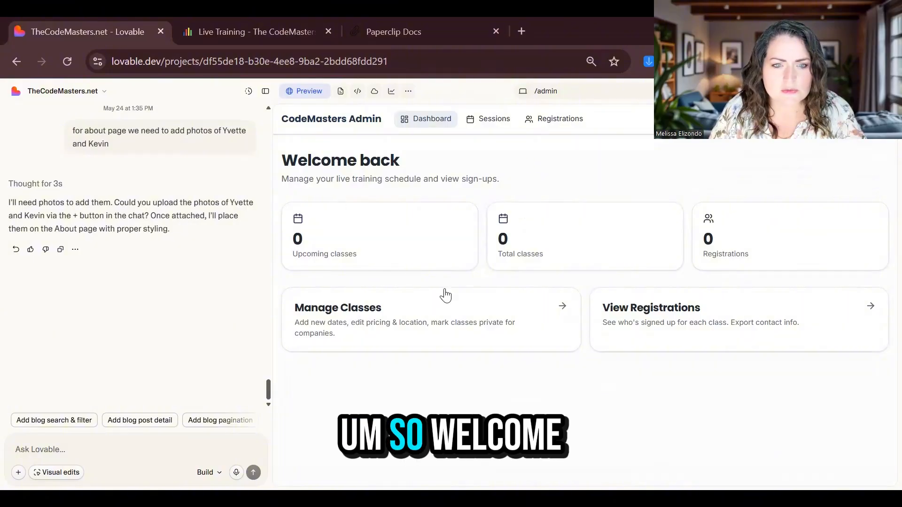
pyautogui.click(439, 329)
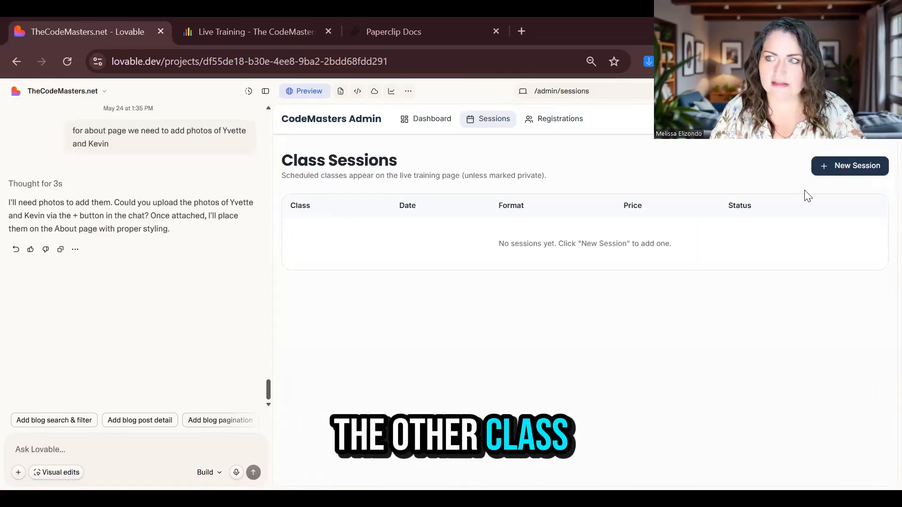
# Start a new class session from the Introduction to B.A.N.K.™ template and review its fields
pyautogui.click(823, 170)
pyautogui.click(512, 186)
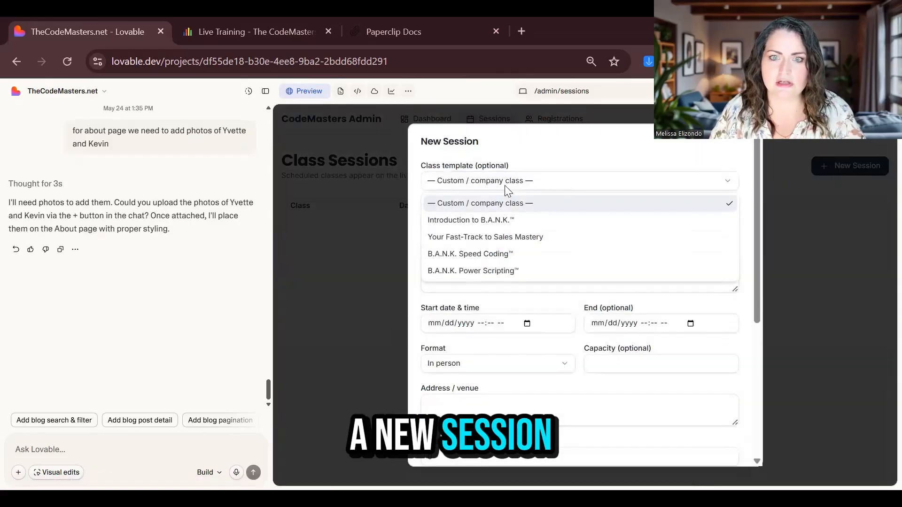
pyautogui.click(496, 223)
pyautogui.click(460, 221)
pyautogui.click(522, 269)
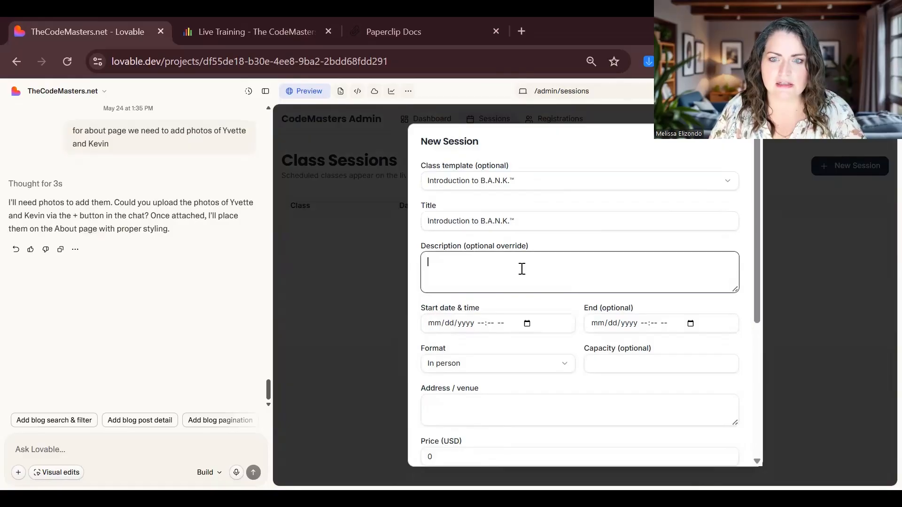
pyautogui.scroll(-1, 498, 290)
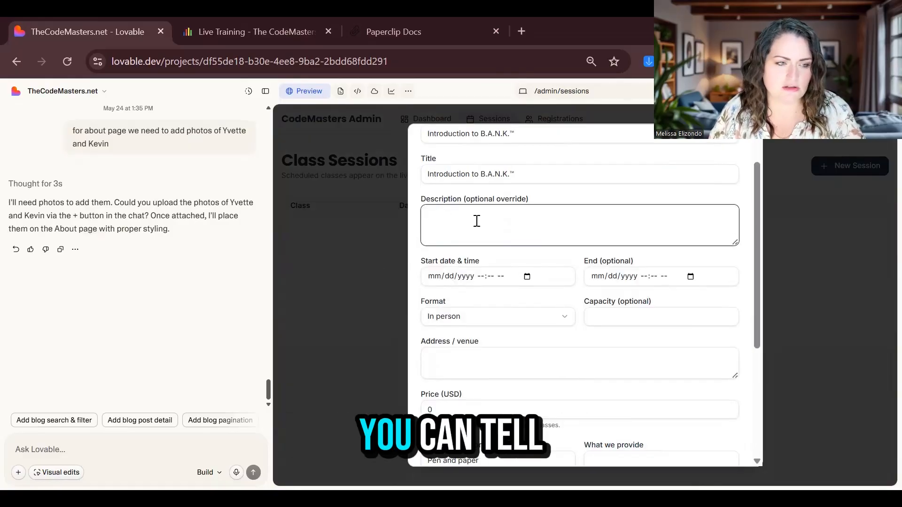
pyautogui.click(481, 276)
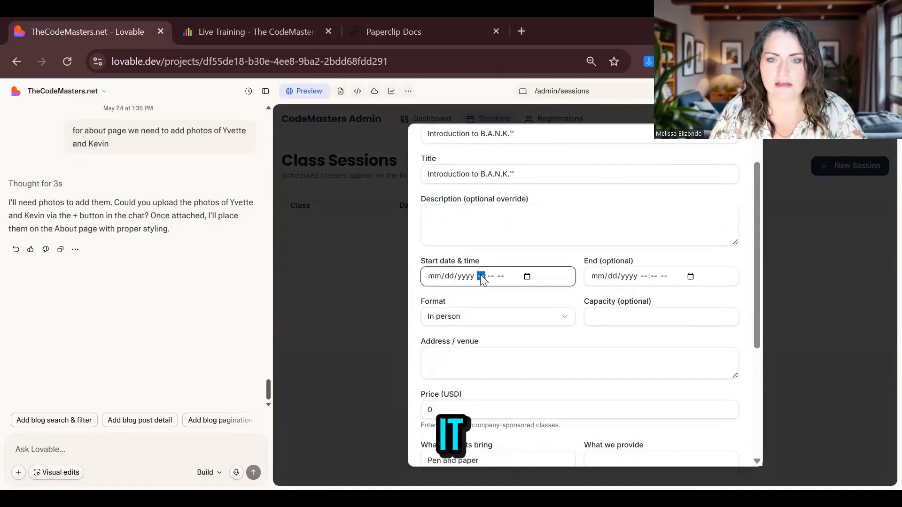
pyautogui.click(129, 311)
# Cancel the unsaved session and view the empty Registrations list
pyautogui.scroll(-4, 582, 381)
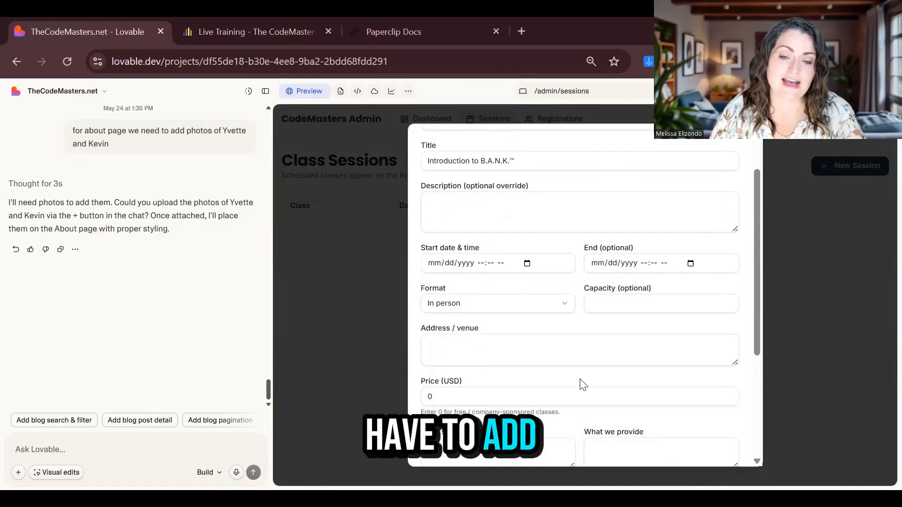
pyautogui.click(130, 446)
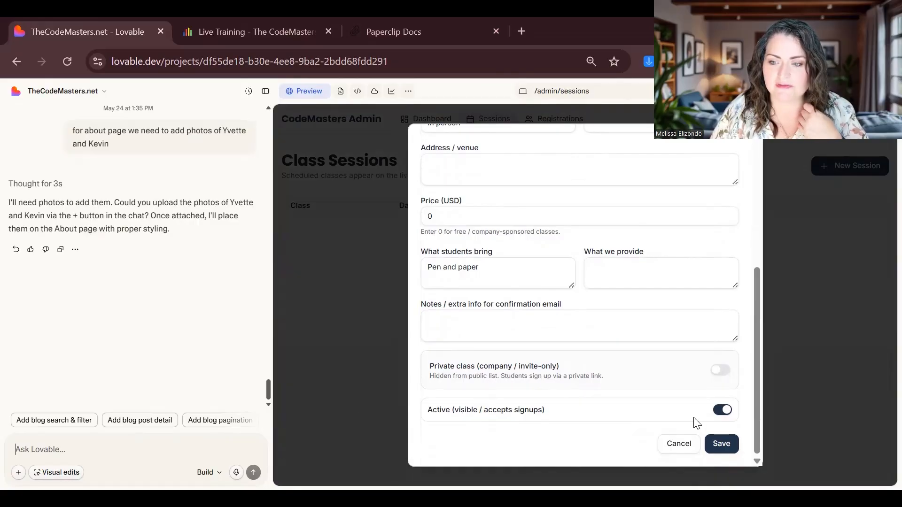
pyautogui.click(684, 445)
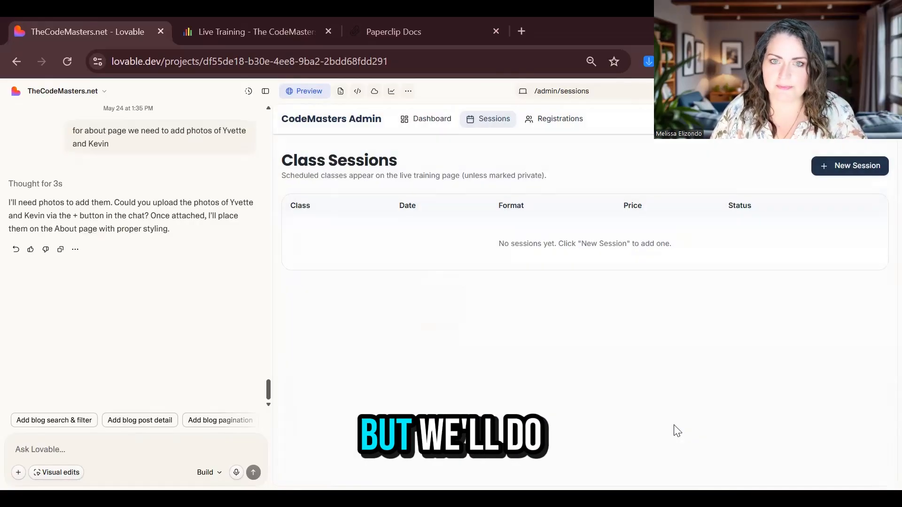
pyautogui.click(529, 119)
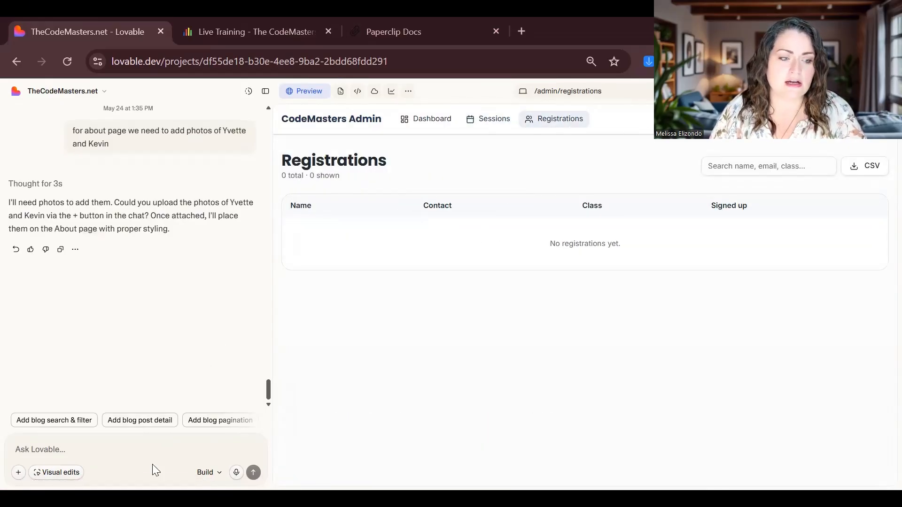
# Check the existing site's Live Training PayPal form, then return to the Lovable chat box
pyautogui.click(154, 452)
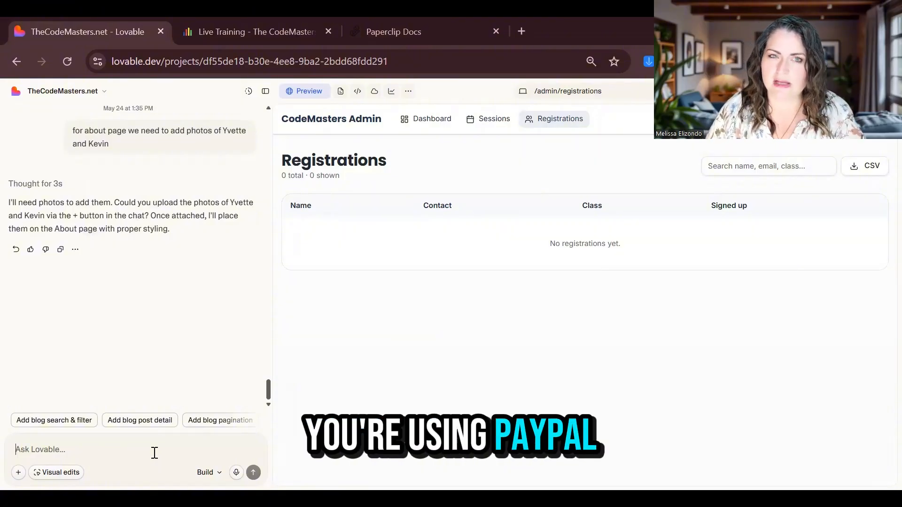
pyautogui.click(209, 32)
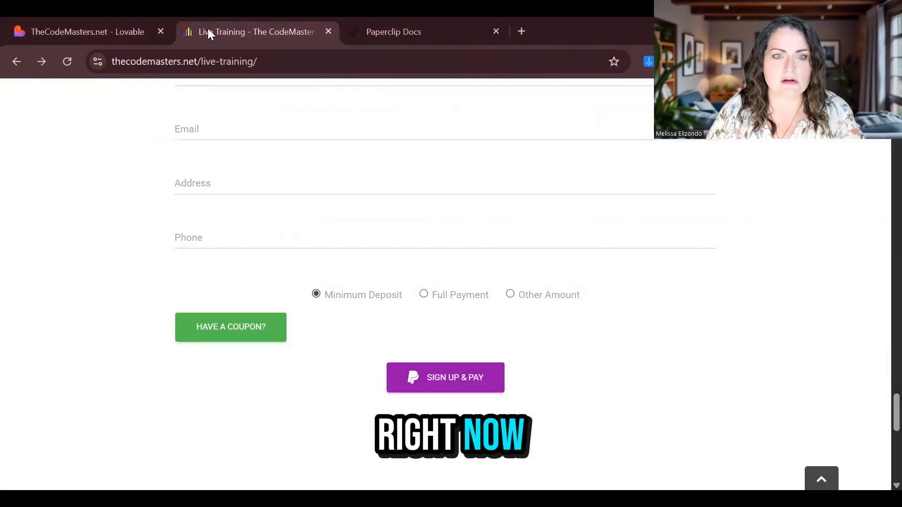
pyautogui.click(117, 30)
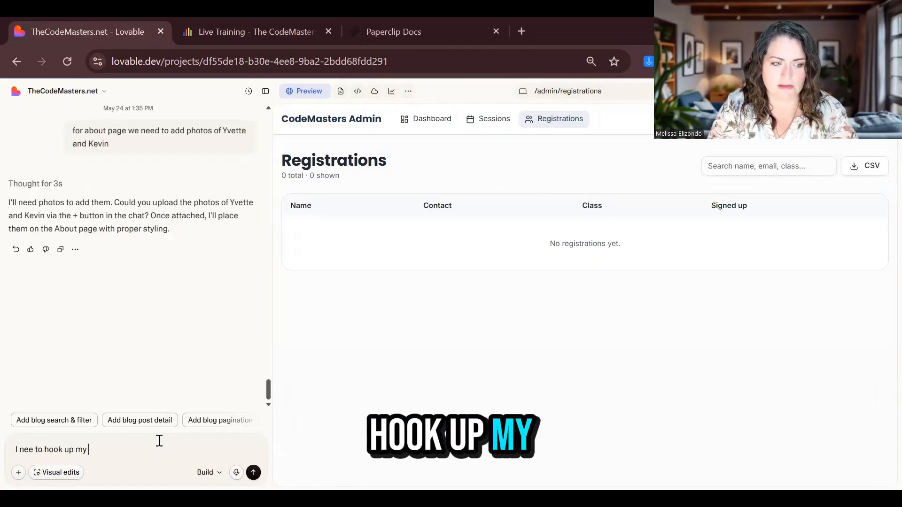
# Send the AI the request to hook up PayPal for payment processing
pyautogui.write('paypal for payment processing. what d')
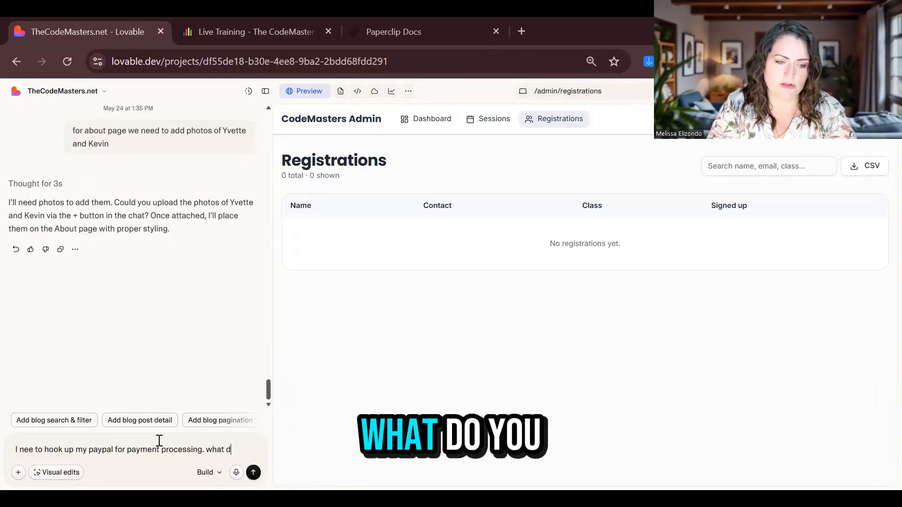
pyautogui.write('need?')
pyautogui.press('Return')
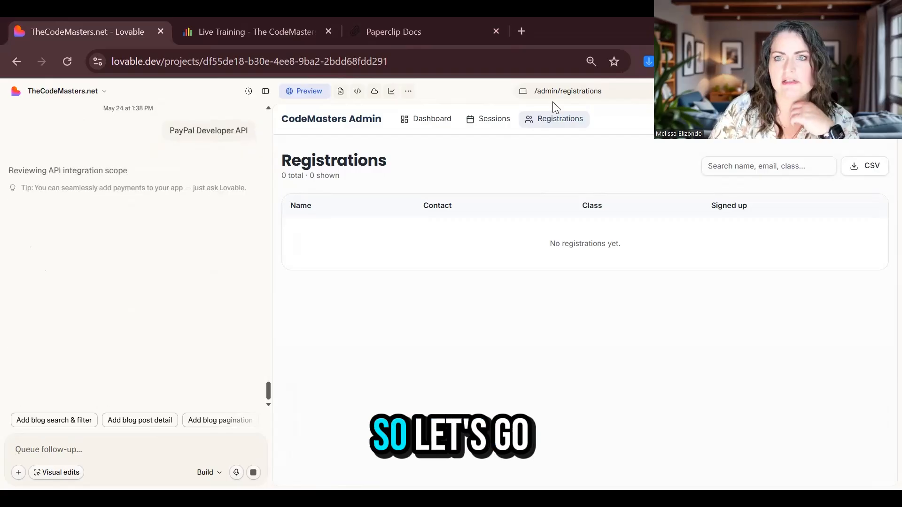
# Scroll through the /live-training course cards, then publish the update to thecodemasters.lovable.app
pyautogui.click(558, 96)
pyautogui.click(555, 147)
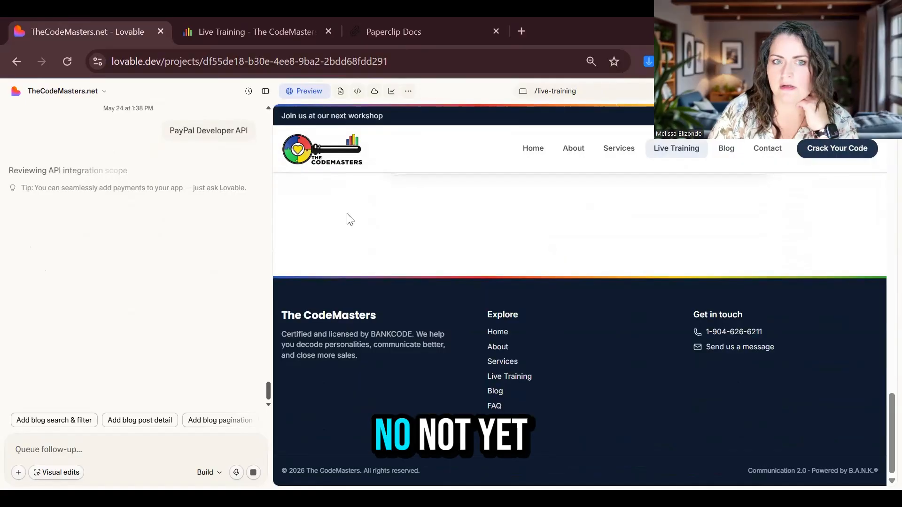
pyautogui.scroll(10, 347, 215)
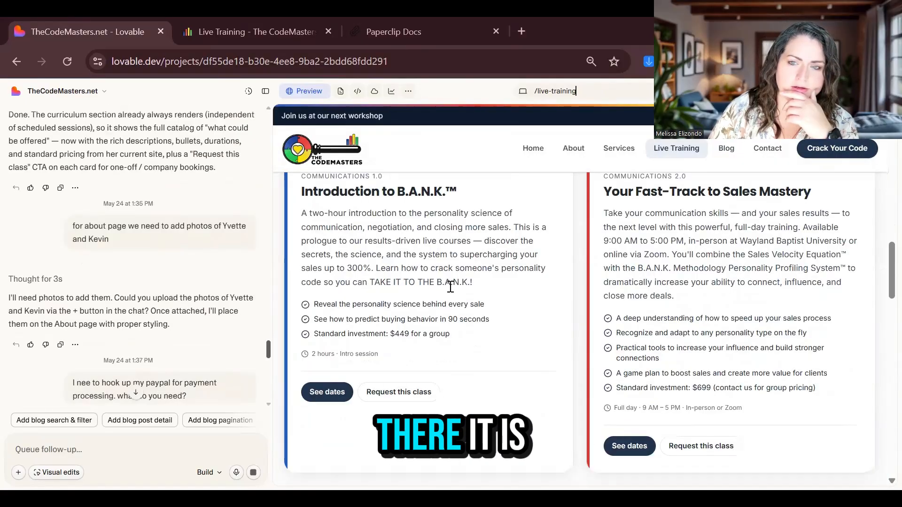
pyautogui.scroll(3, 450, 286)
pyautogui.scroll(-2, 673, 291)
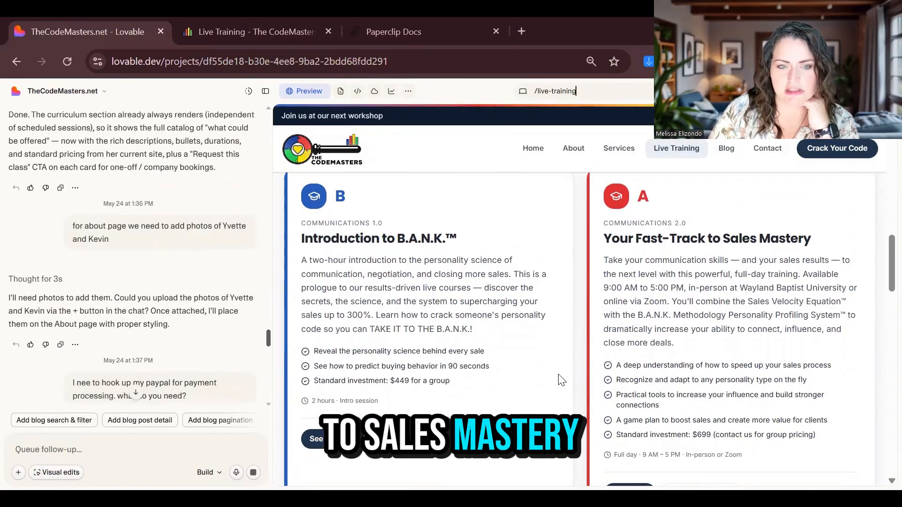
pyautogui.scroll(-5, 517, 380)
pyautogui.scroll(-6, 583, 329)
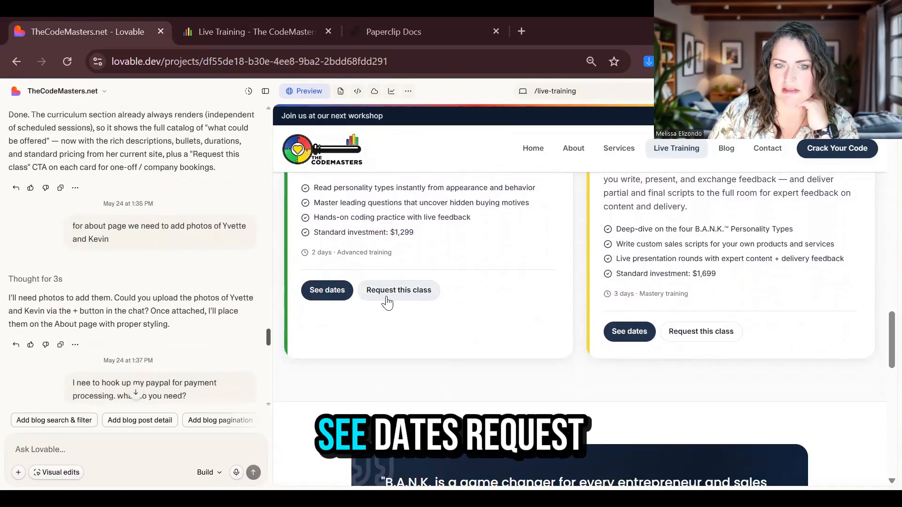
pyautogui.scroll(-3, 550, 382)
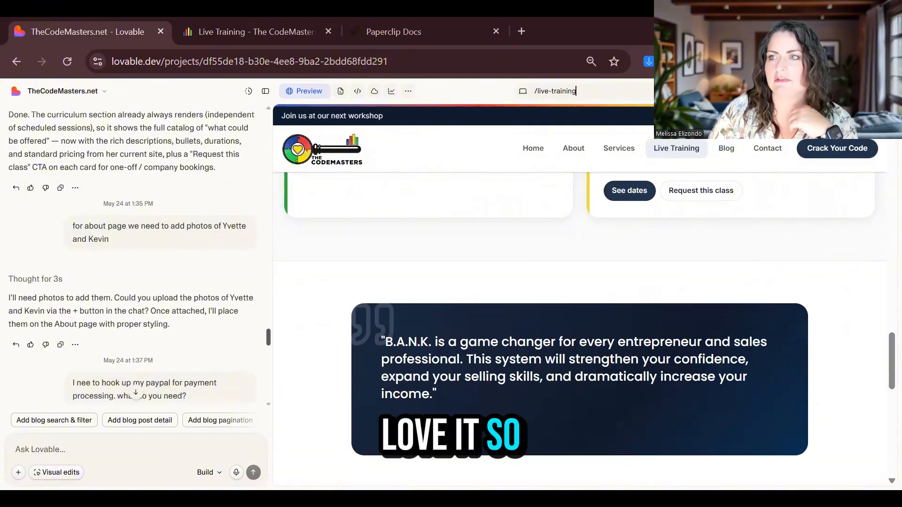
pyautogui.click(874, 91)
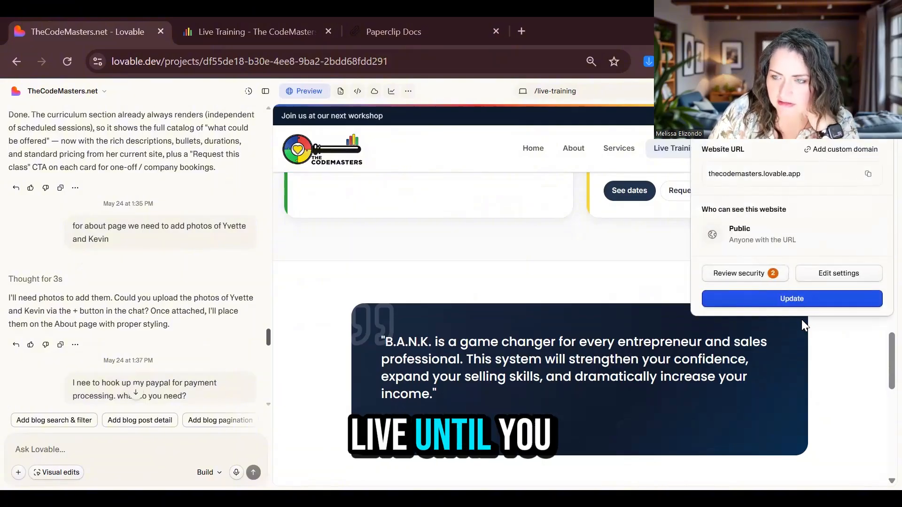
pyautogui.click(804, 298)
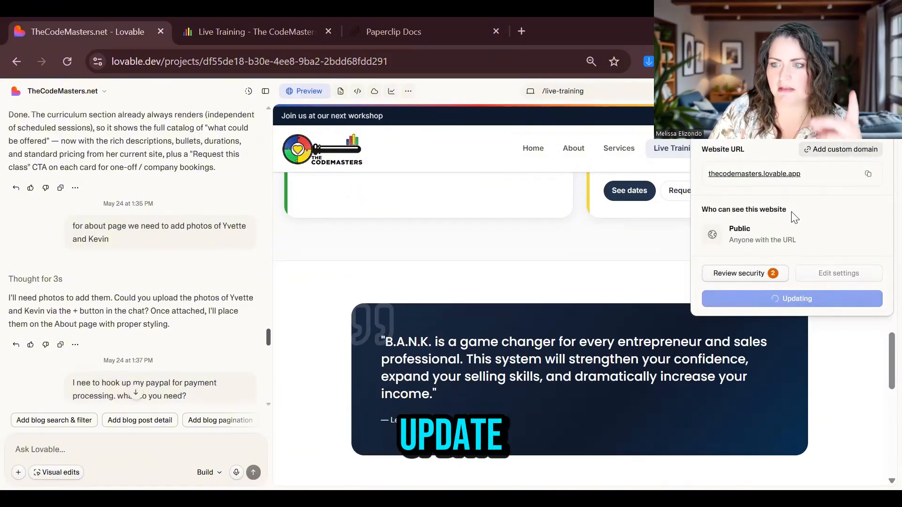